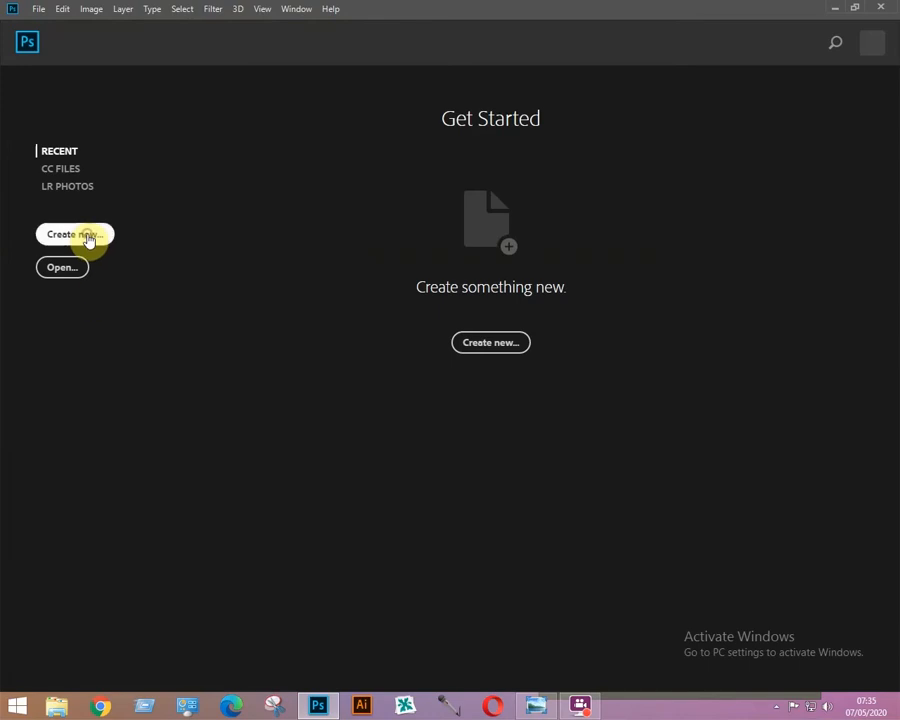
# Create a white 1280 x 720 pixel RGB document at 72 pixels/inch and convert its locked background into an editable layer.
pyautogui.click(88, 235)
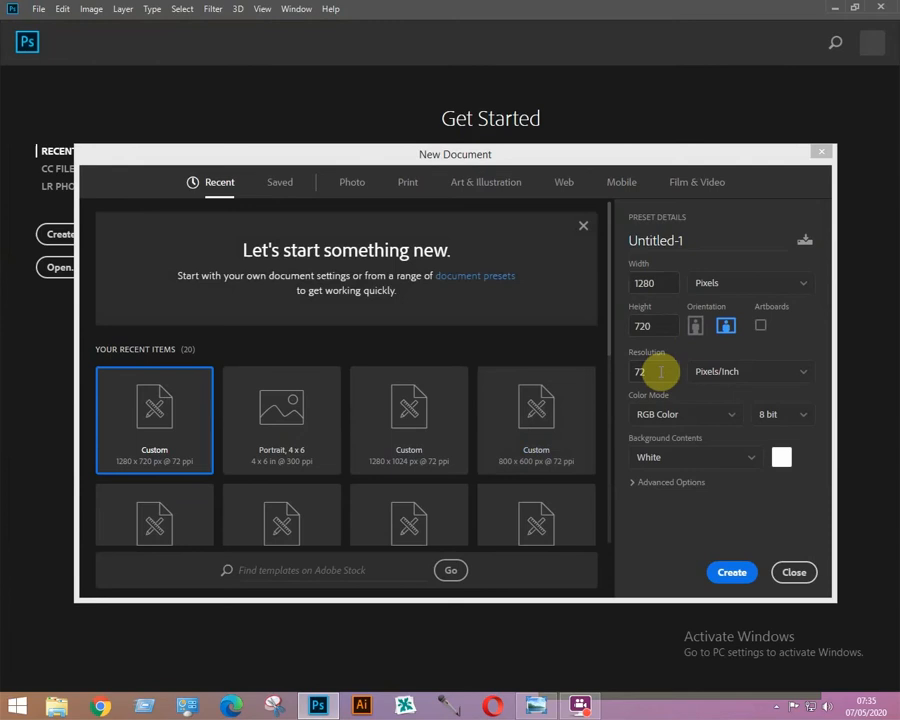
pyautogui.click(732, 572)
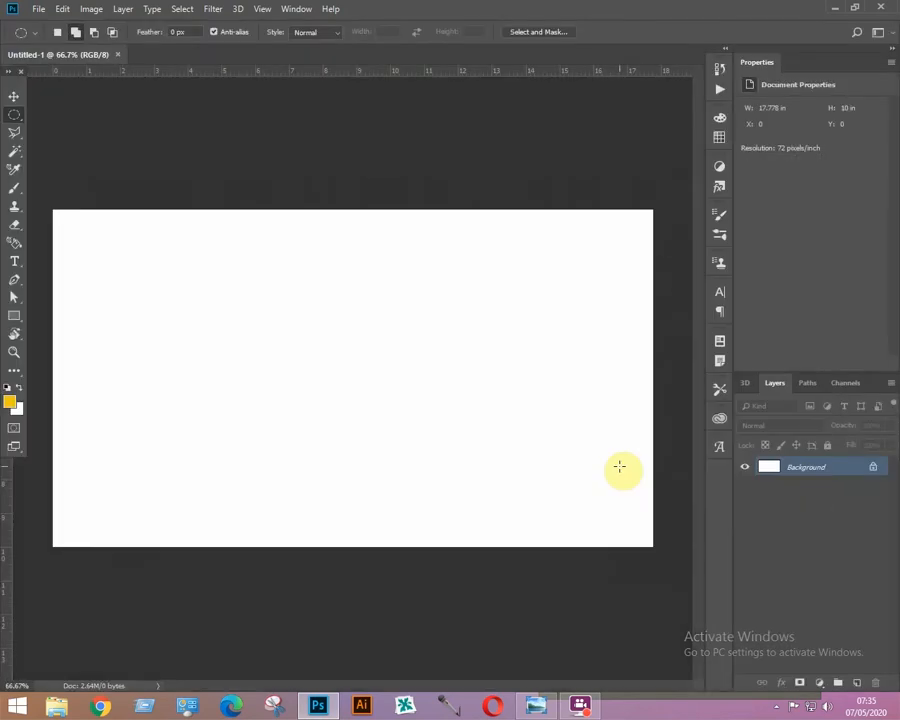
pyautogui.doubleClick(813, 468)
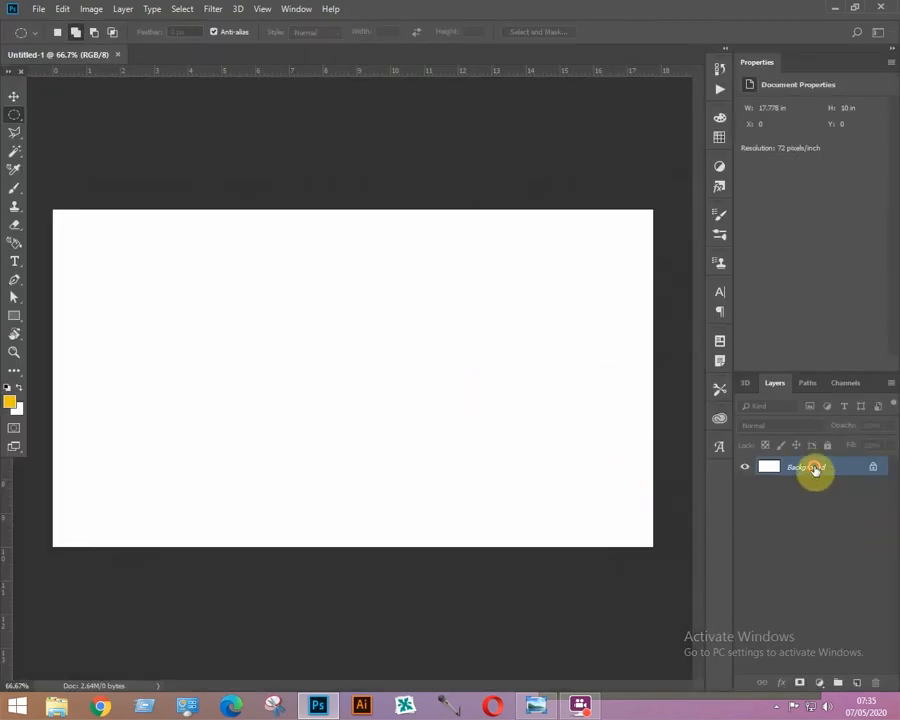
pyautogui.click(565, 210)
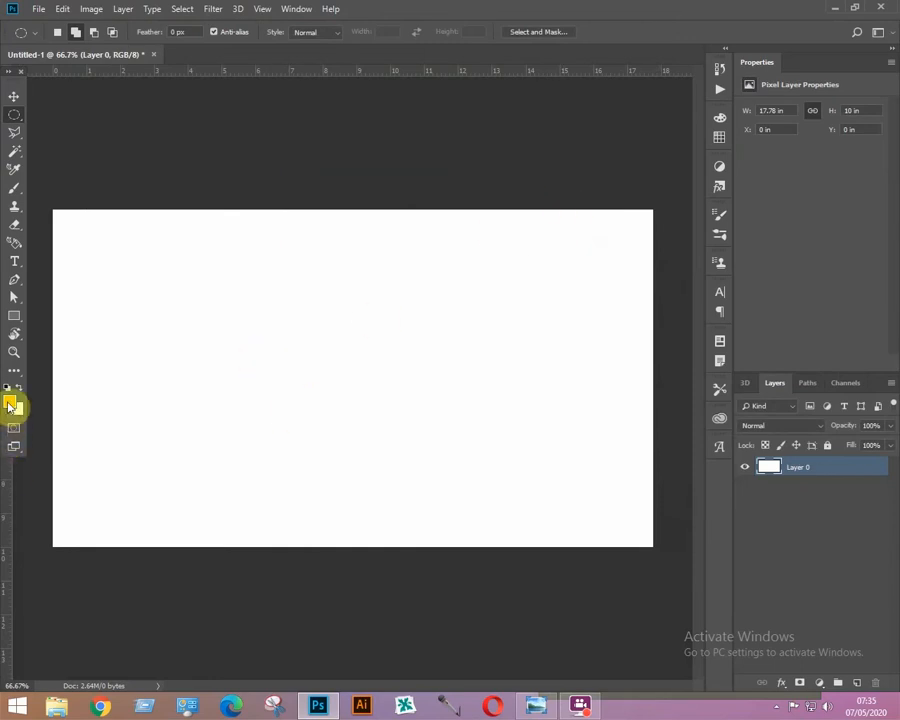
# Choose a muted khaki-tan foreground colour and fill the whole layer with it.
pyautogui.click(10, 404)
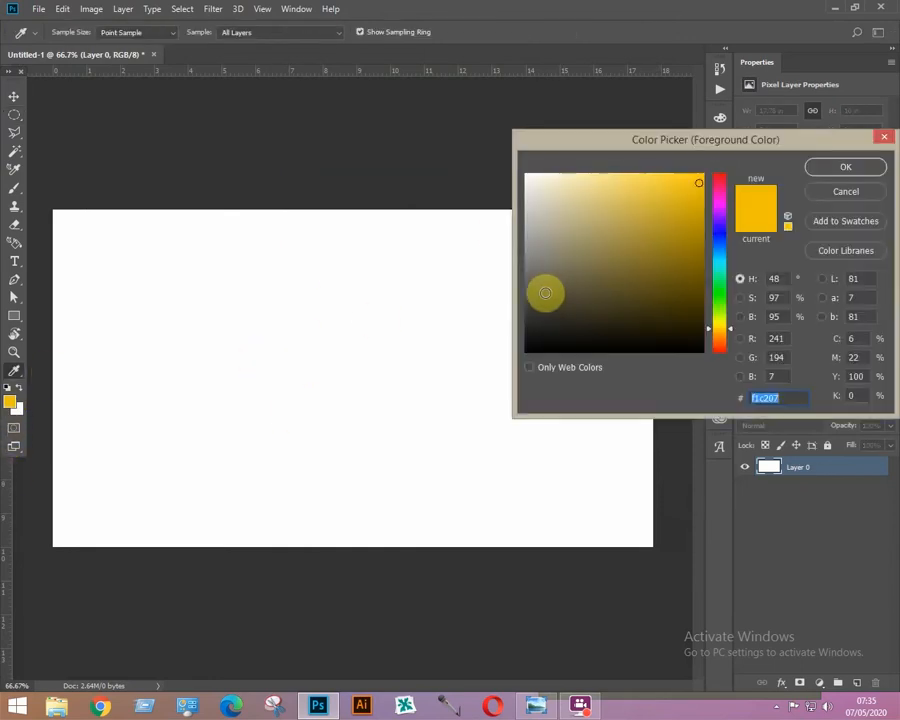
pyautogui.click(531, 291)
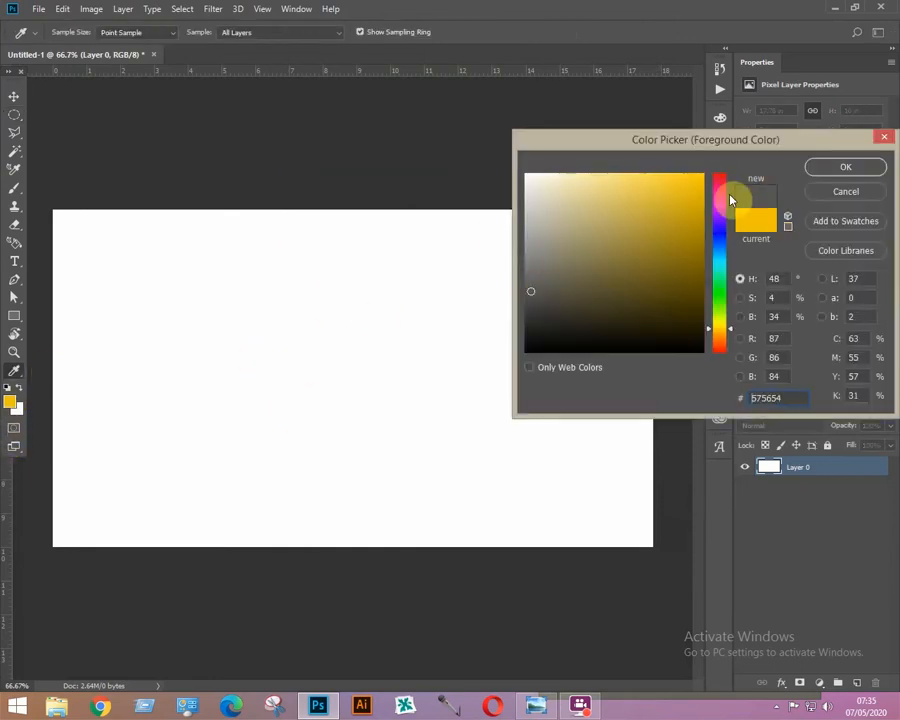
pyautogui.click(553, 263)
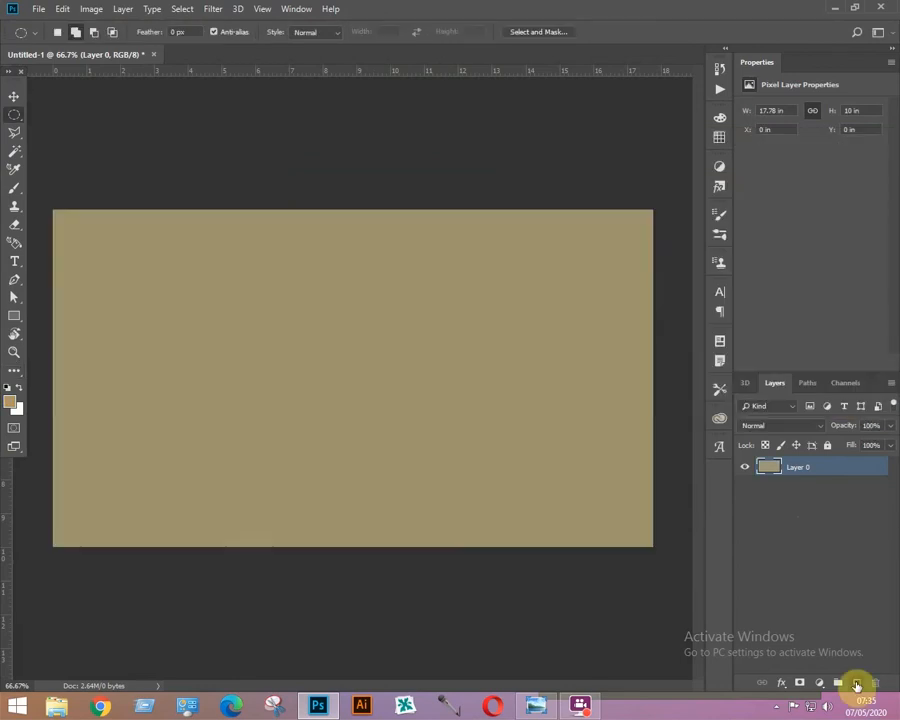
# On a new layer, draw a rectangular selection about 4.15 x 2.78 in in the canvas's upper-left area and fill it with black.
pyautogui.click(857, 684)
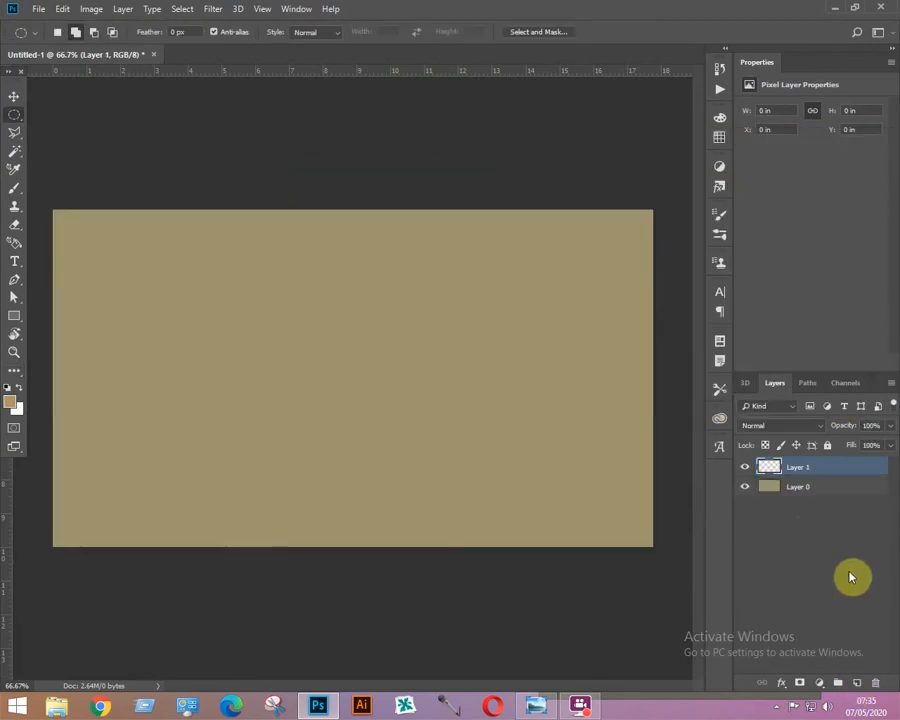
pyautogui.rightClick(19, 121)
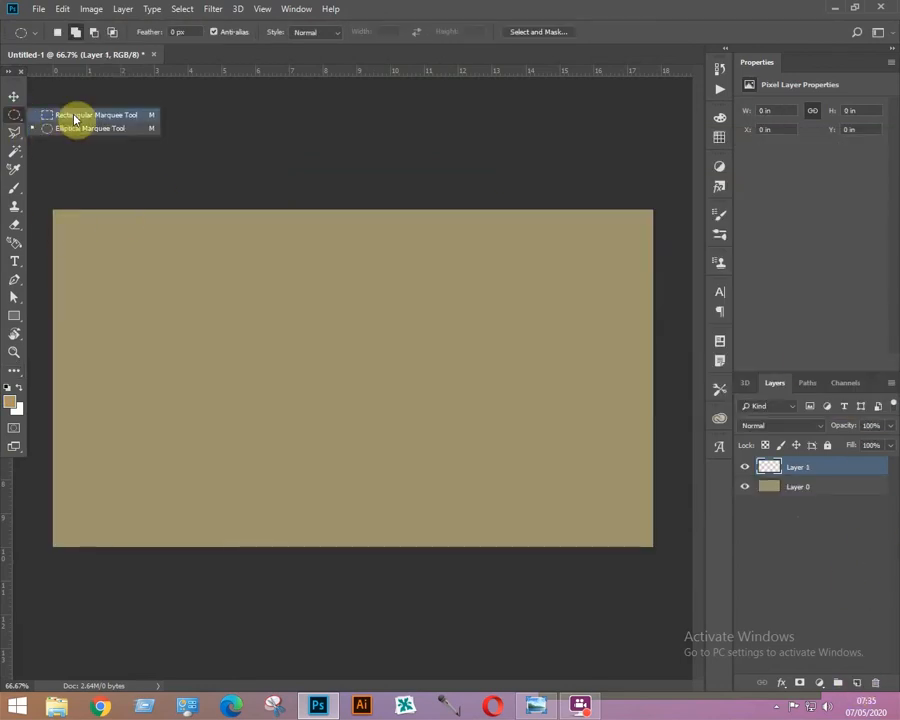
pyautogui.click(73, 118)
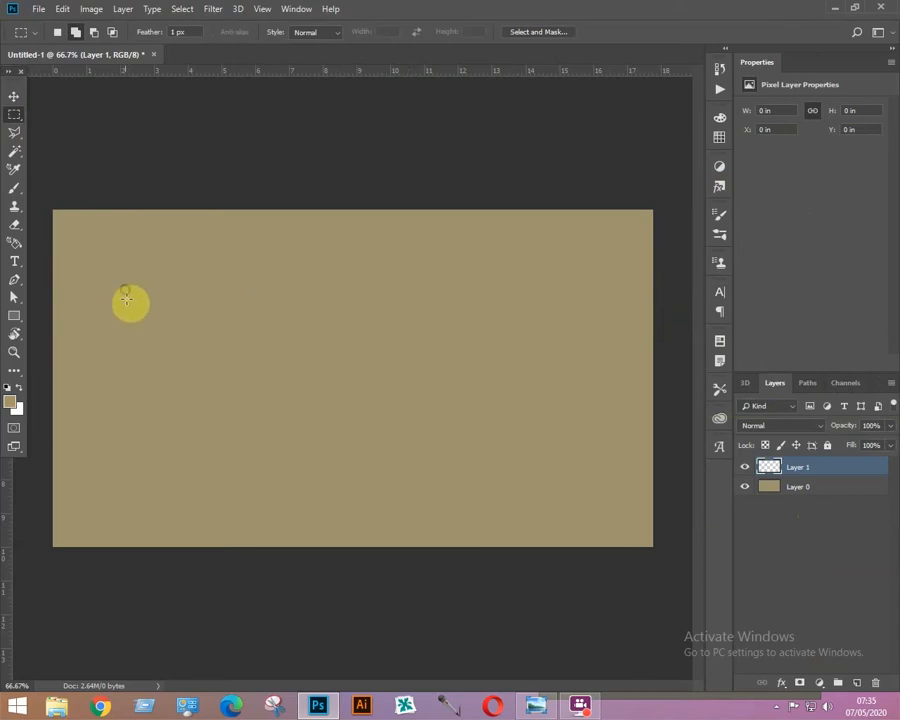
pyautogui.moveTo(125, 290); pyautogui.dragTo(262, 380)
pyautogui.press('d')
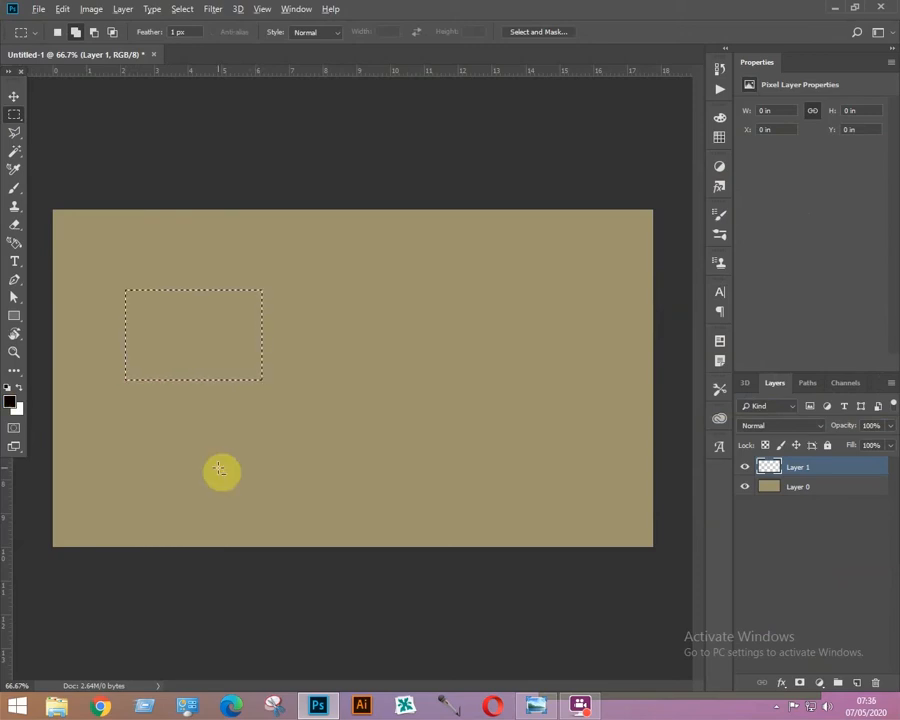
pyautogui.hotkey('alt', 'BackSpace')
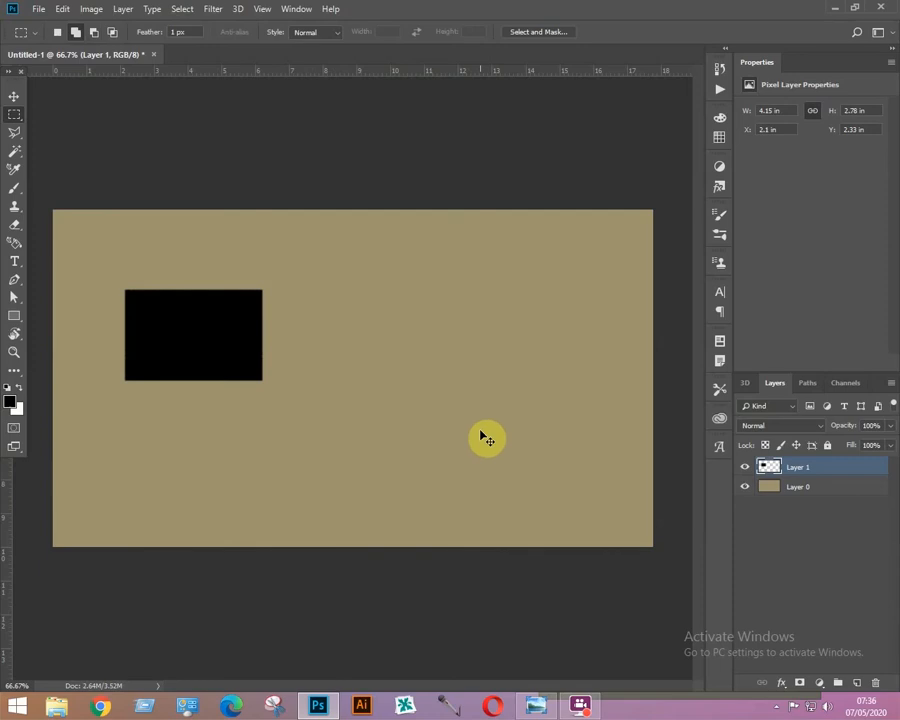
# Duplicate the black rectangle's layer and turn the copy white with a Hue/Saturation lightness of +100.
pyautogui.hotkey('ctrl', 'j')
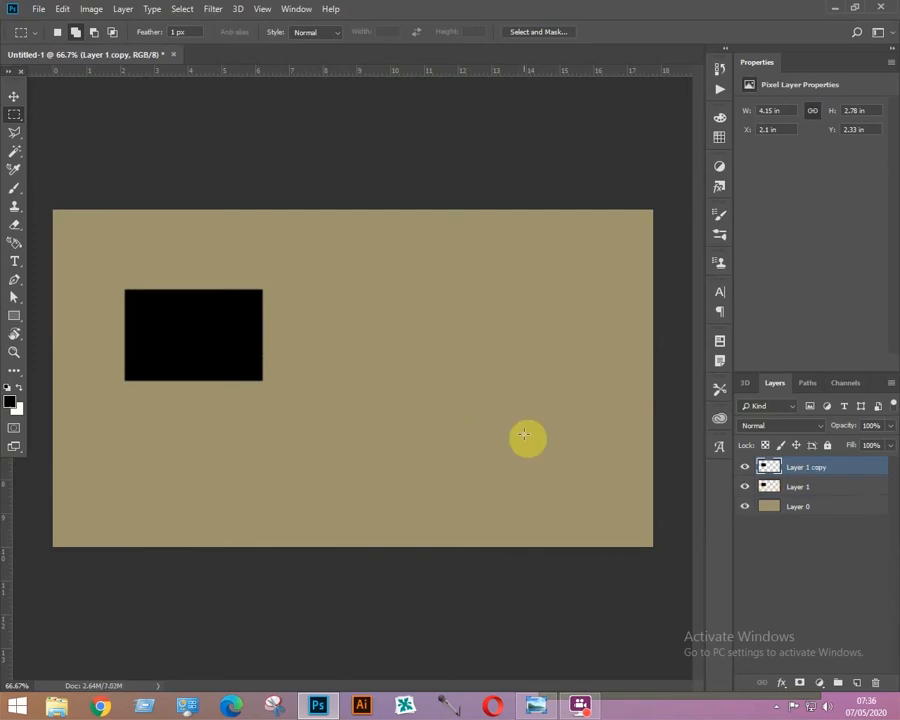
pyautogui.hotkey('ctrl', 'u')
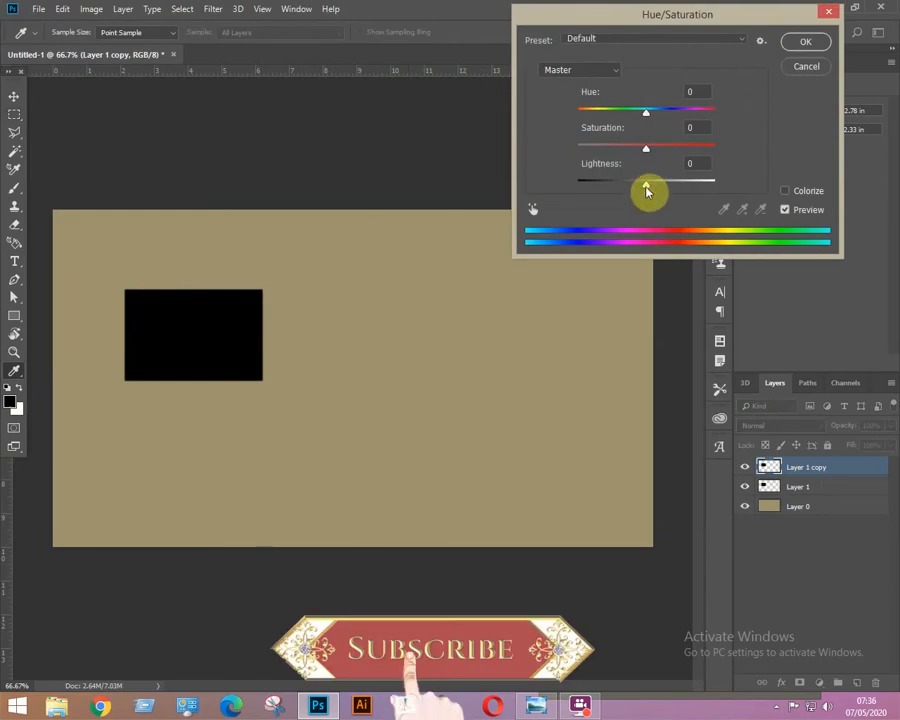
pyautogui.moveTo(647, 186); pyautogui.dragTo(730, 186)
pyautogui.click(808, 44)
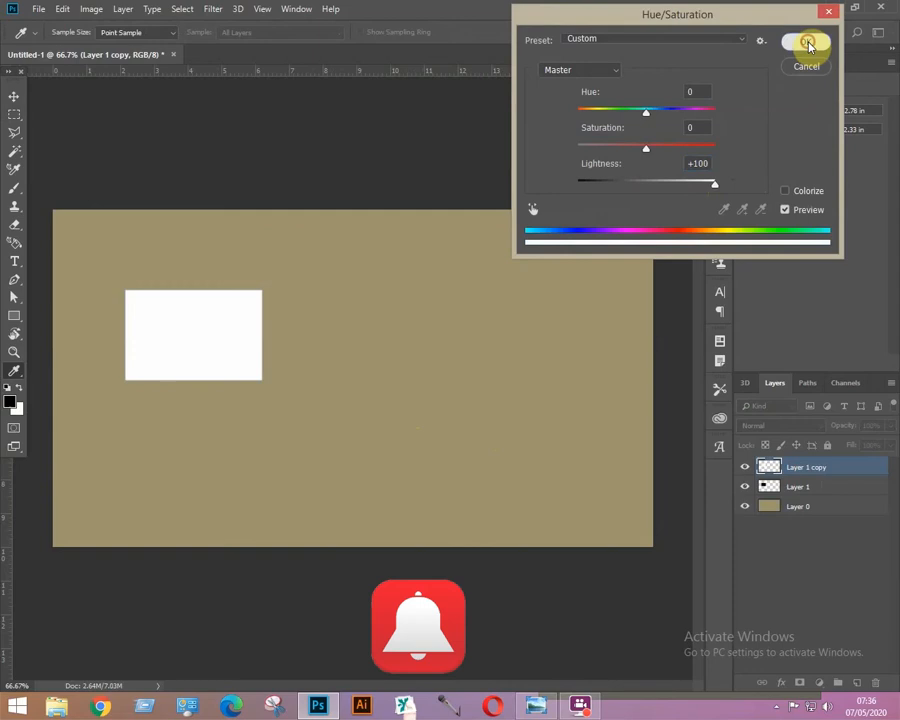
# Scale the white rectangle to about 92% width and 83.5% height, leaving a black border on all four sides.
pyautogui.press('m')
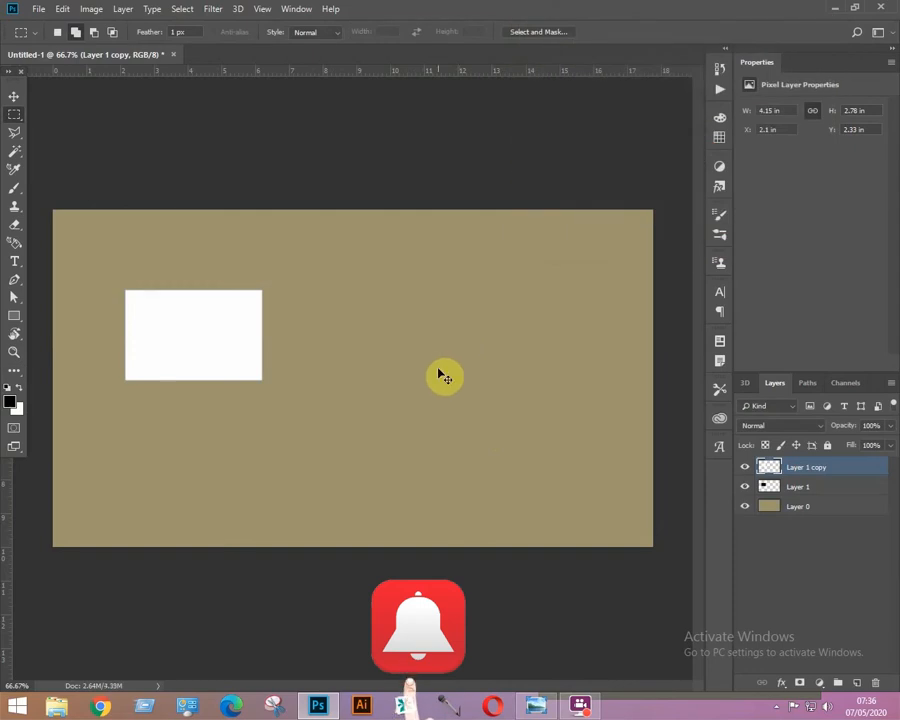
pyautogui.hotkey('ctrl', 't')
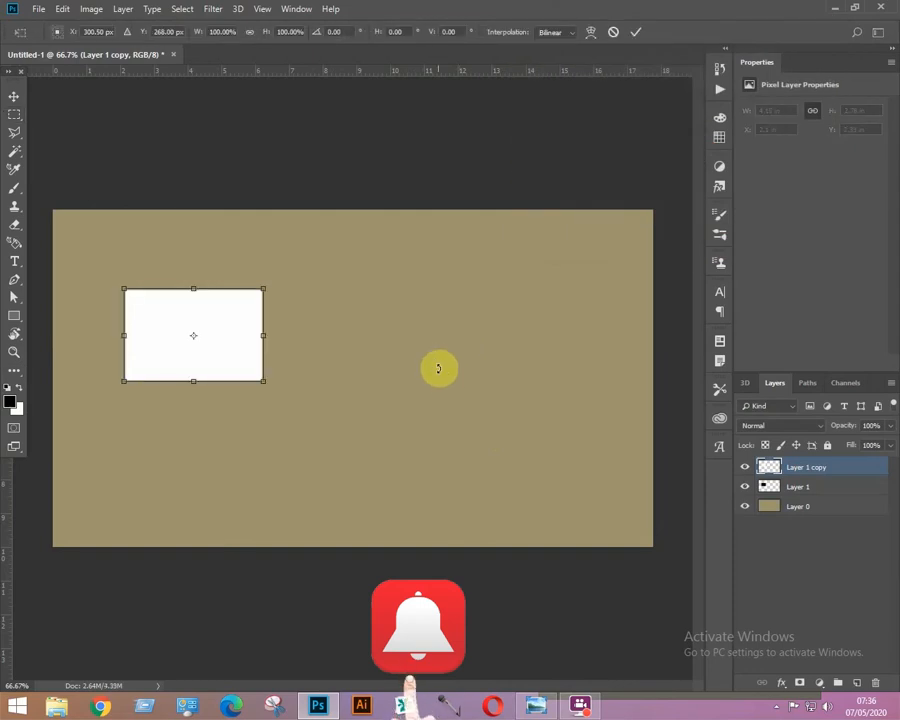
pyautogui.hotkey('ctrl', '-')
pyautogui.hotkey('ctrl', '+')
pyautogui.hotkey('ctrl', '+')
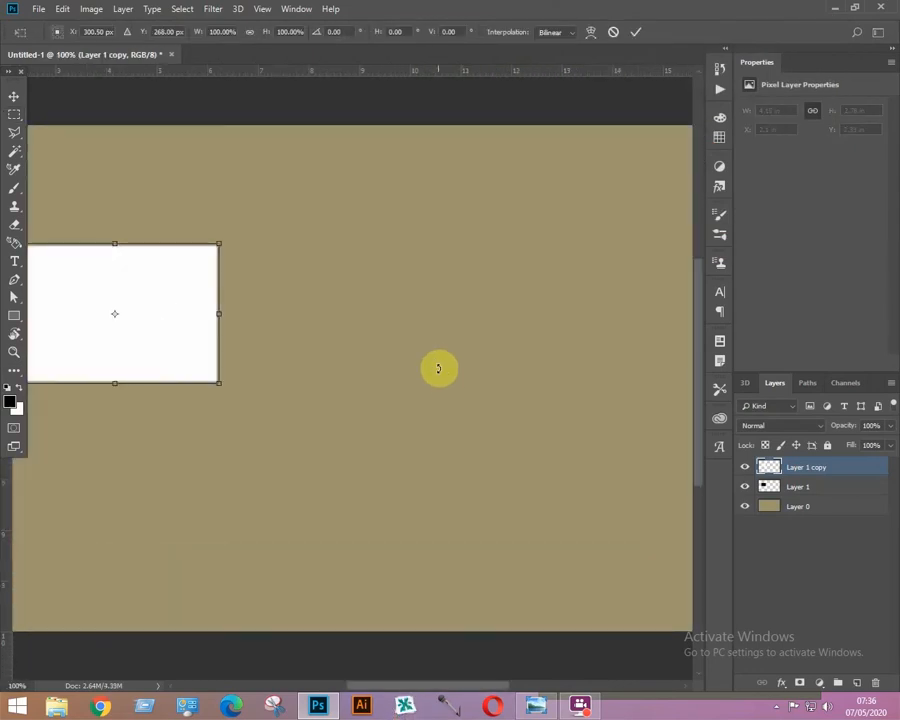
pyautogui.moveTo(240, 485); pyautogui.dragTo(410, 509)
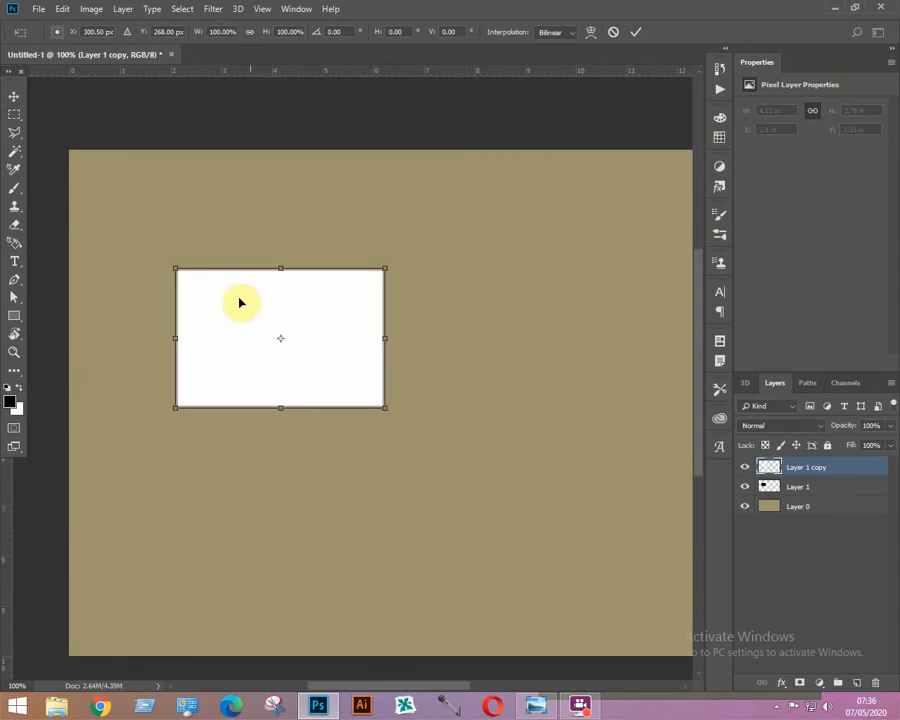
pyautogui.moveTo(280, 270); pyautogui.dragTo(281, 279)
pyautogui.moveTo(282, 404); pyautogui.dragTo(282, 394)
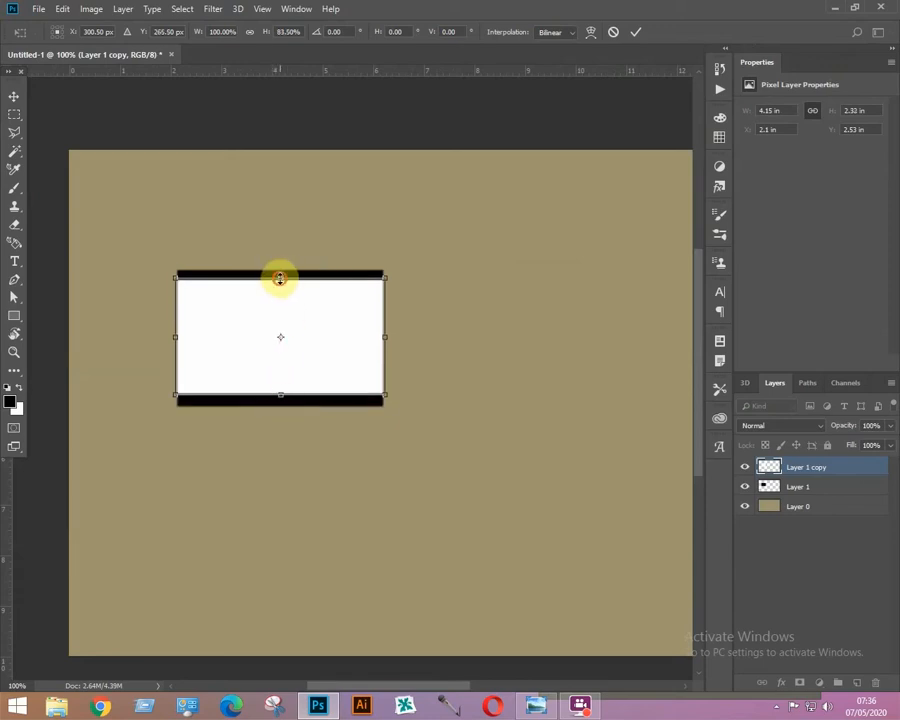
pyautogui.moveTo(279, 279); pyautogui.dragTo(279, 280)
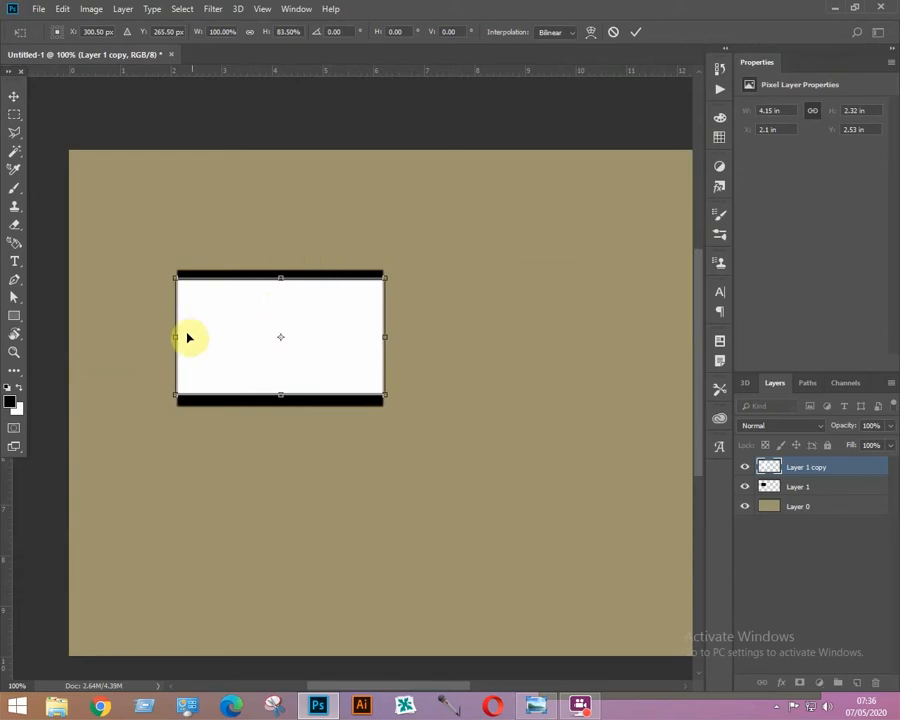
pyautogui.moveTo(176, 333); pyautogui.dragTo(185, 333)
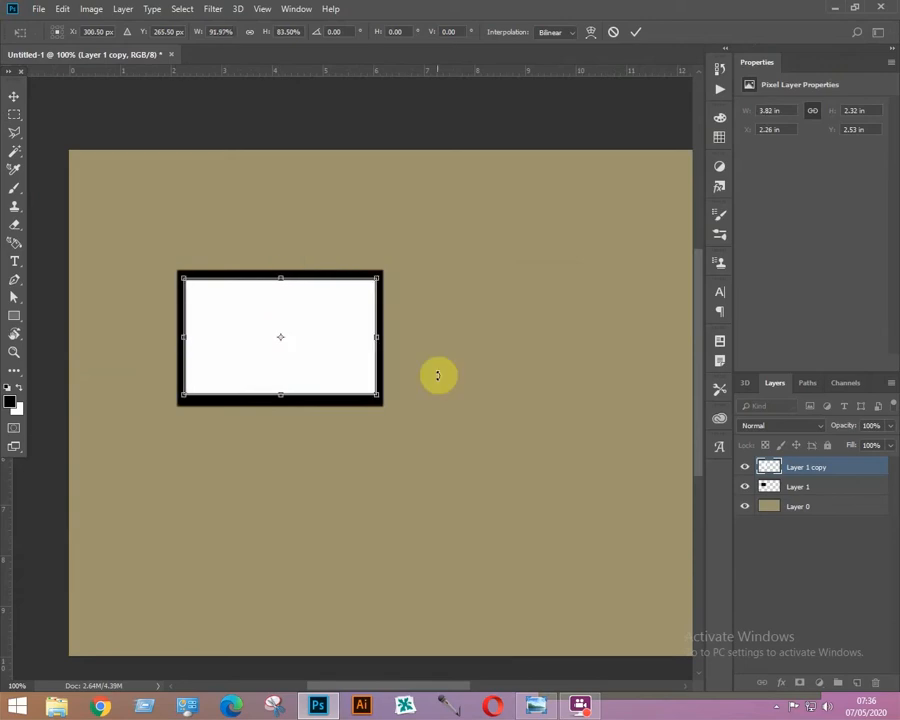
pyautogui.press('Return')
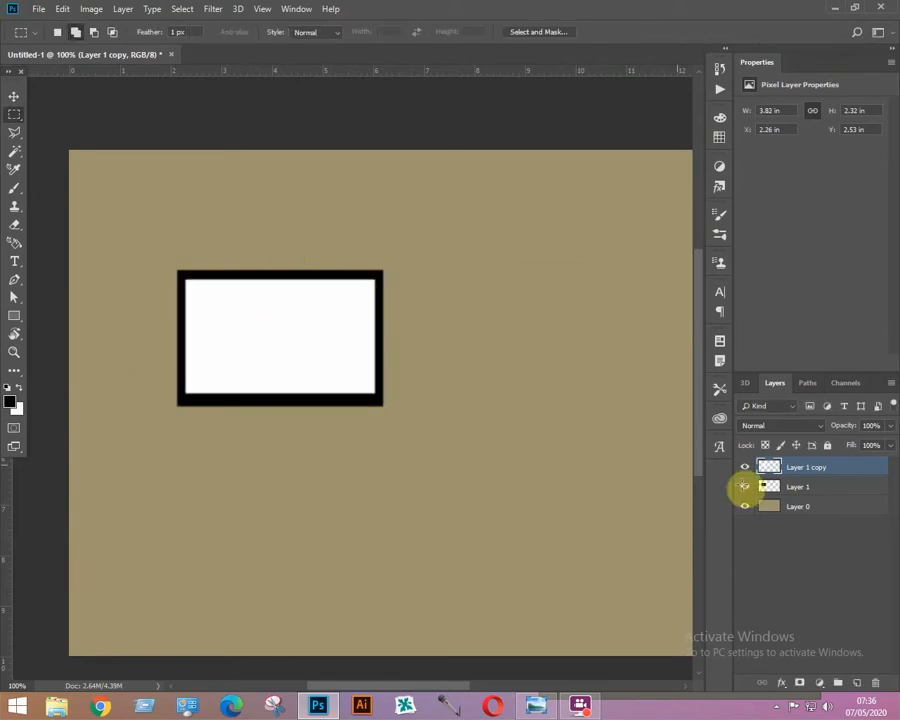
# Merge the white and black rectangles into one frame layer and place a copy directly beside the frame's right edge.
pyautogui.keyDown('shift'); pyautogui.click(819, 488); pyautogui.keyUp('shift')
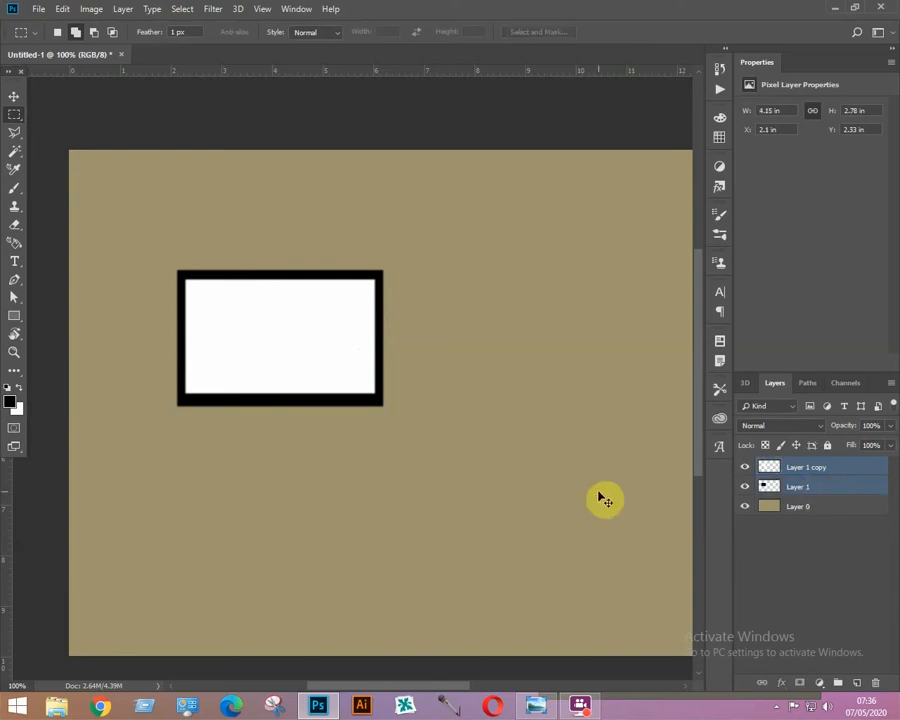
pyautogui.hotkey('ctrl', 'e')
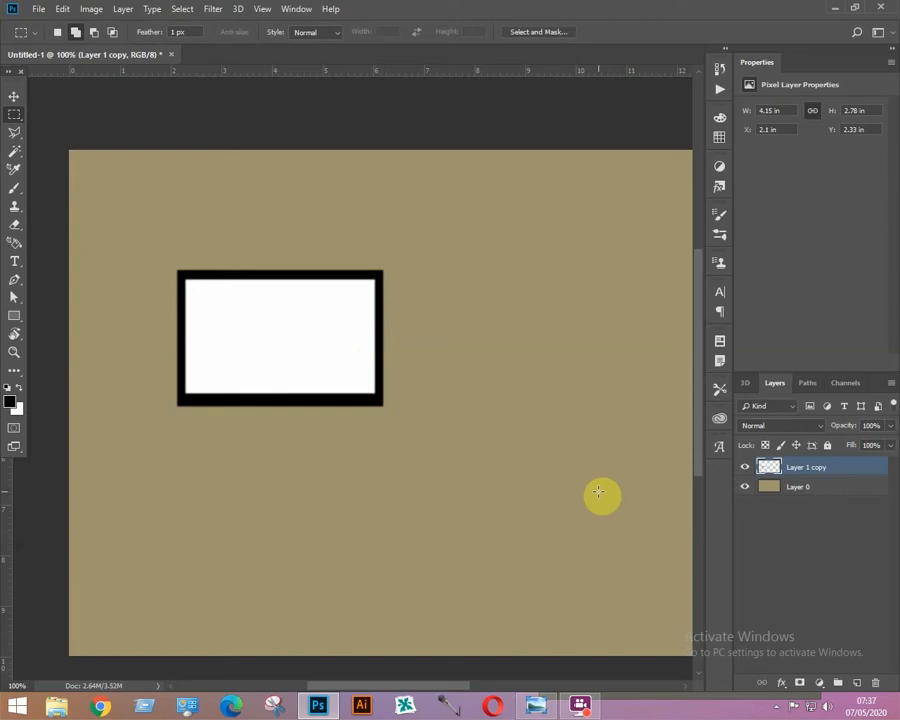
pyautogui.click(15, 97)
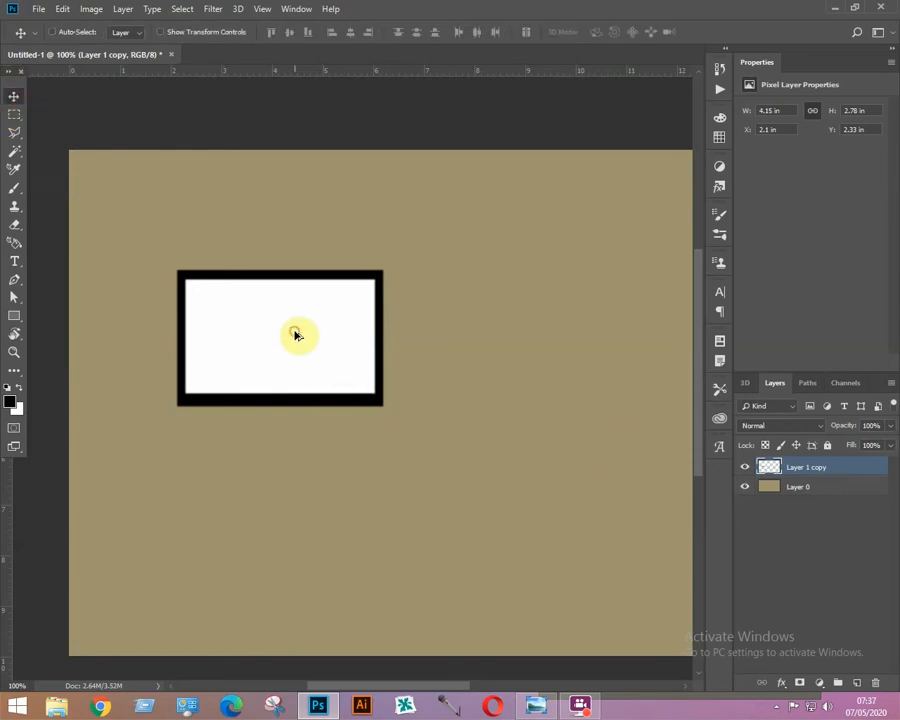
pyautogui.moveTo(296, 335); pyautogui.dragTo(504, 334)
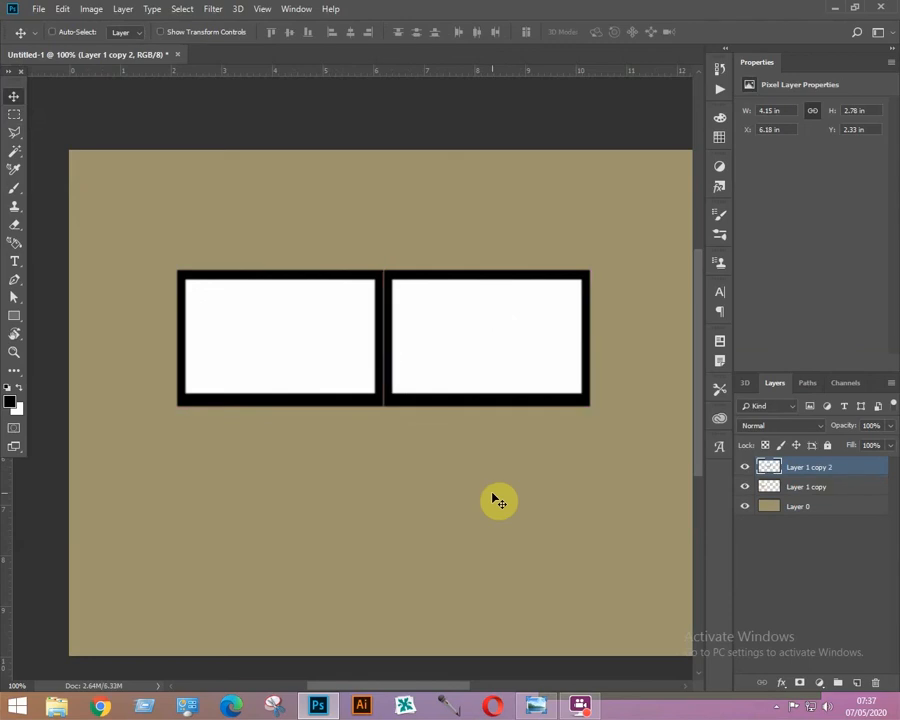
# Merge the two frames into one layer and line up two copies of the pair to form a six-frame horizontal strip.
pyautogui.keyDown('shift'); pyautogui.click(812, 487); pyautogui.keyUp('shift')
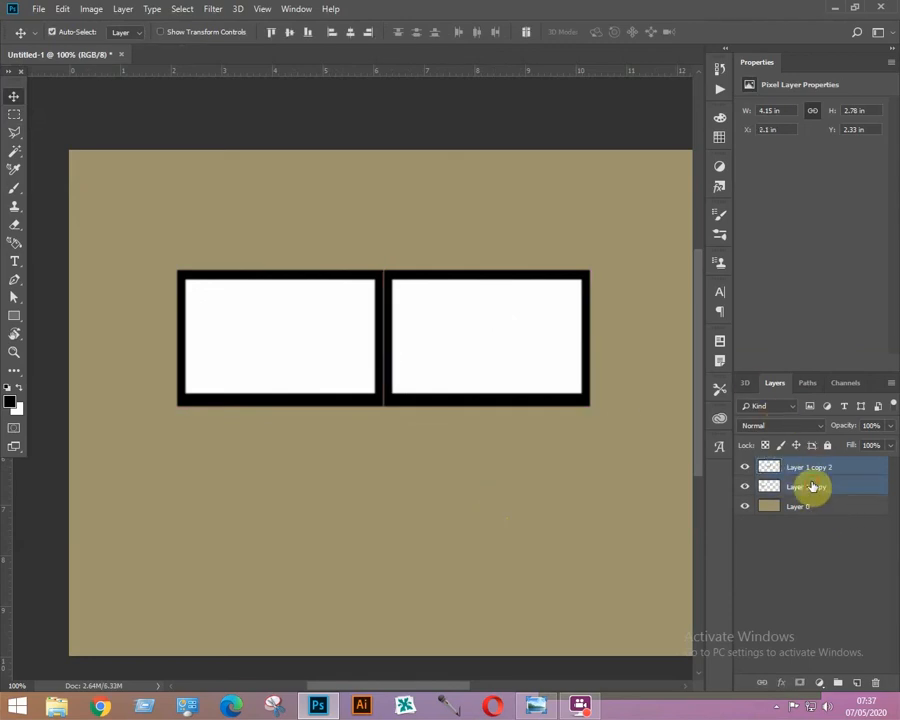
pyautogui.hotkey('ctrl', 'e')
pyautogui.hotkey('ctrl', '-')
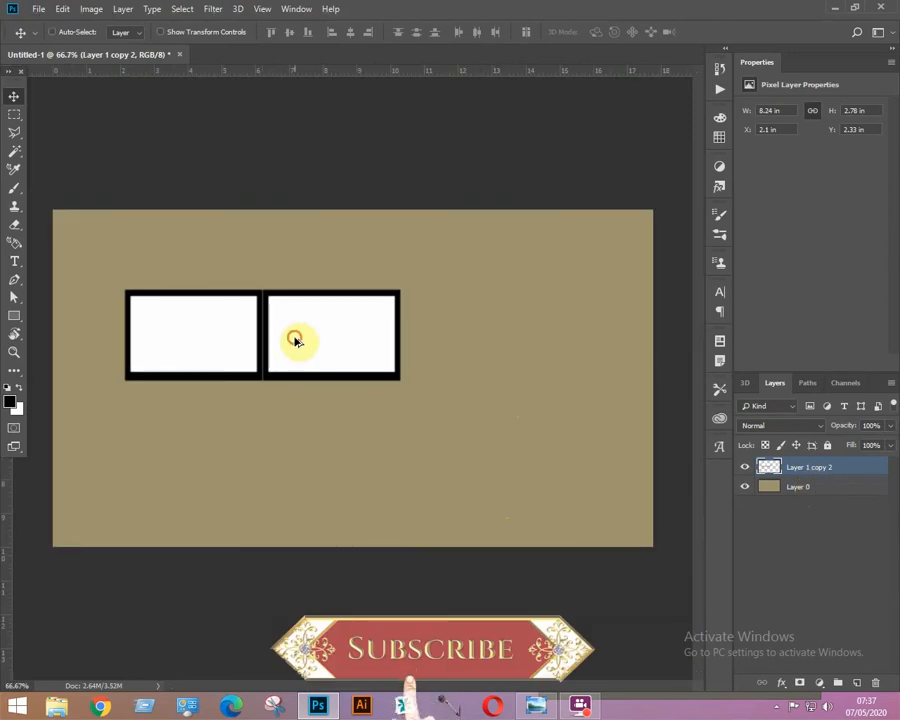
pyautogui.moveTo(295, 340); pyautogui.dragTo(570, 337)
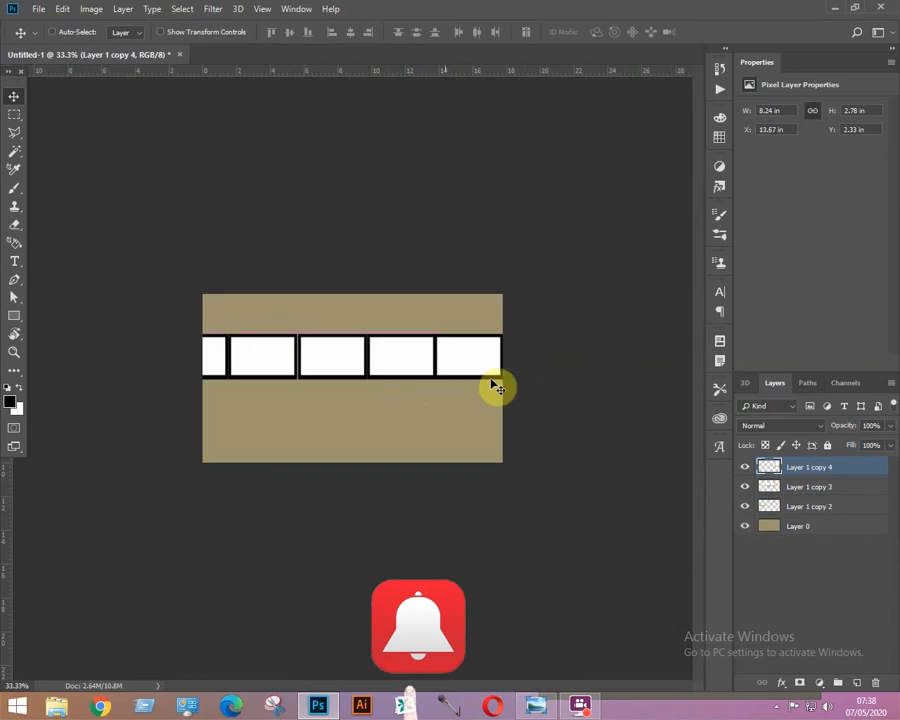
# Merge the three frame-pair layers, scale the strip to about 67% and centre it horizontally on the canvas.
pyautogui.keyDown('shift'); pyautogui.click(806, 508); pyautogui.keyUp('shift')
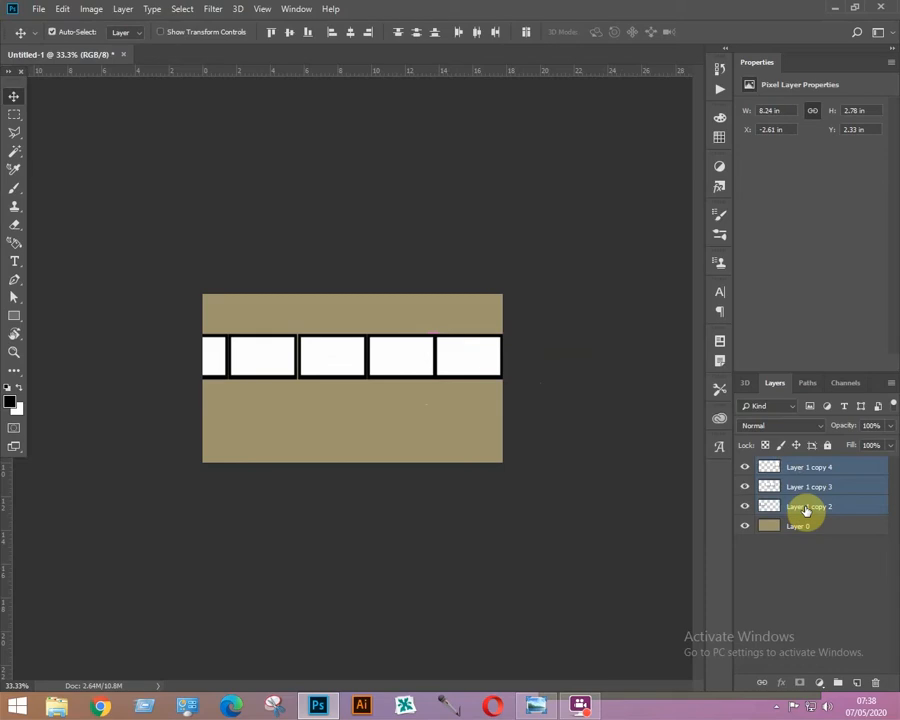
pyautogui.hotkey('ctrl', 'e')
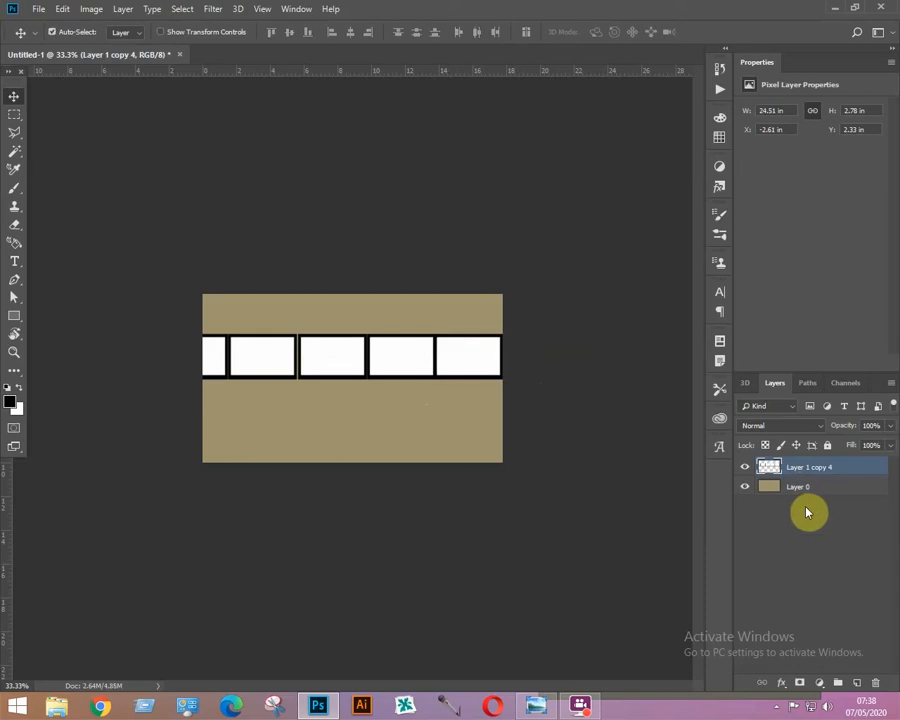
pyautogui.hotkey('ctrl', 't')
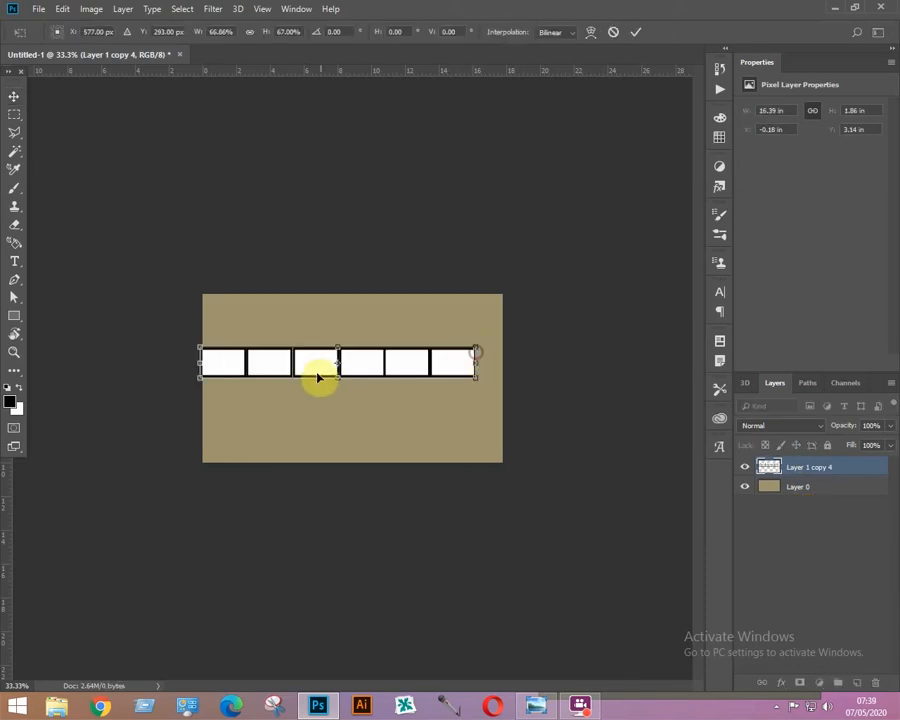
pyautogui.moveTo(317, 365); pyautogui.dragTo(337, 377)
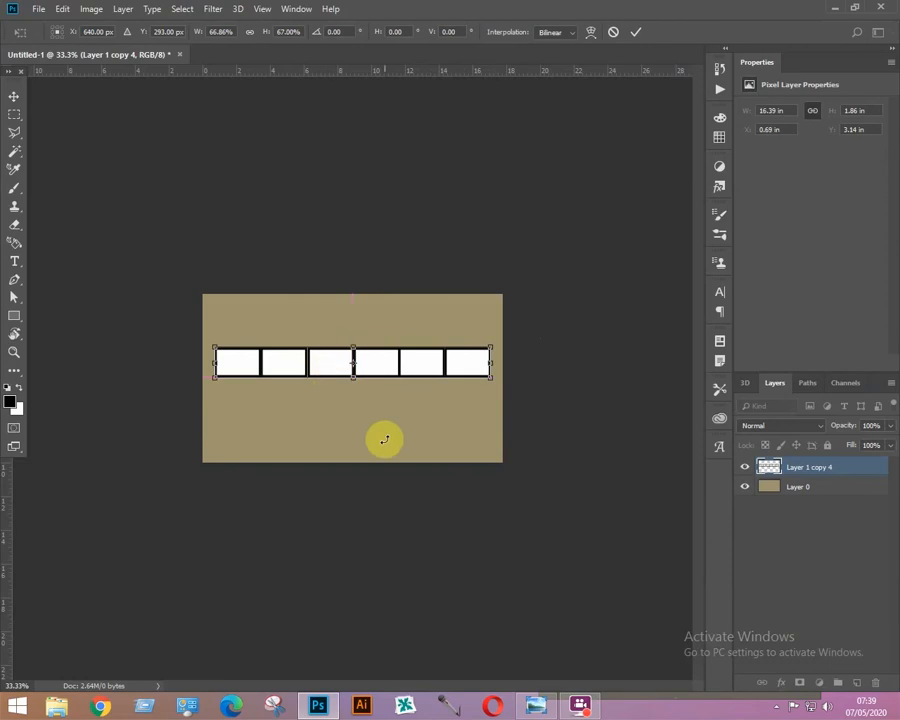
pyautogui.press('Return')
pyautogui.hotkey('ctrl', '0')
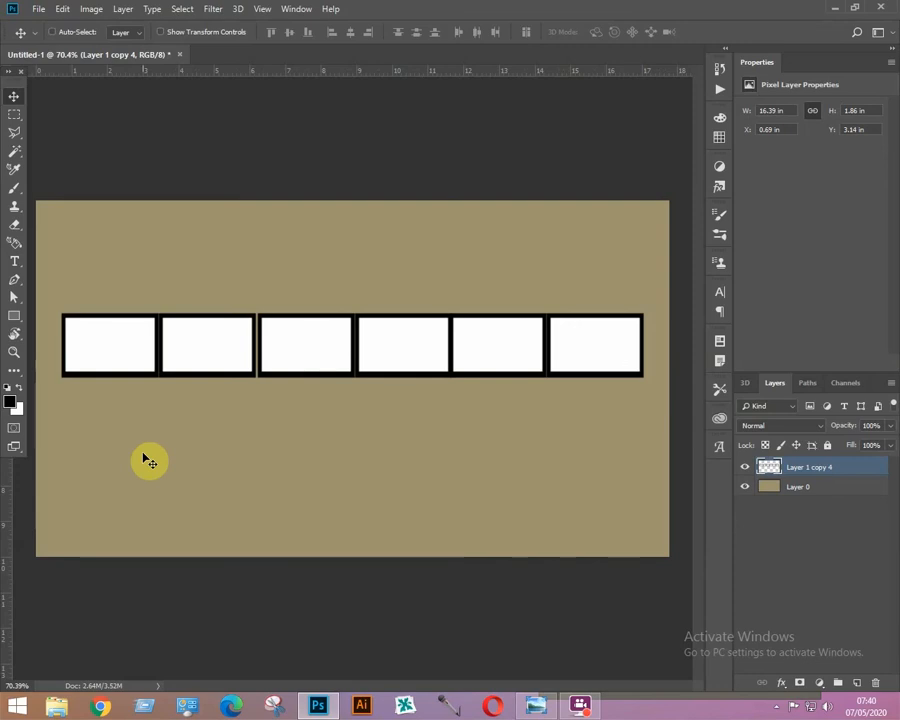
# Open the six solo portrait photos from the nested New folder, leaving out the bride-and-groom picture.
pyautogui.hotkey('ctrl', 'o')
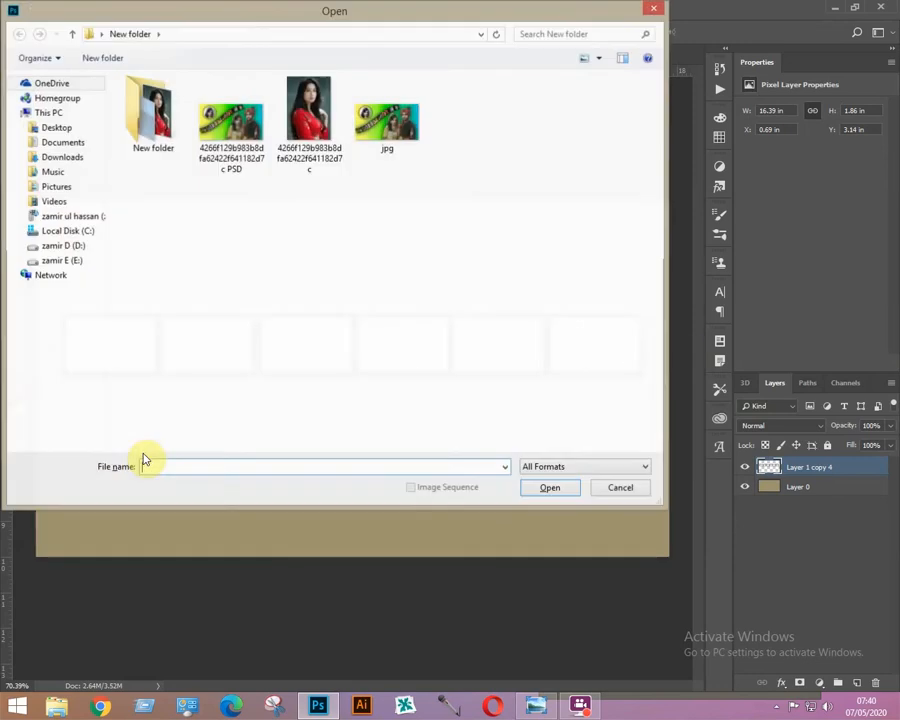
pyautogui.doubleClick(148, 125)
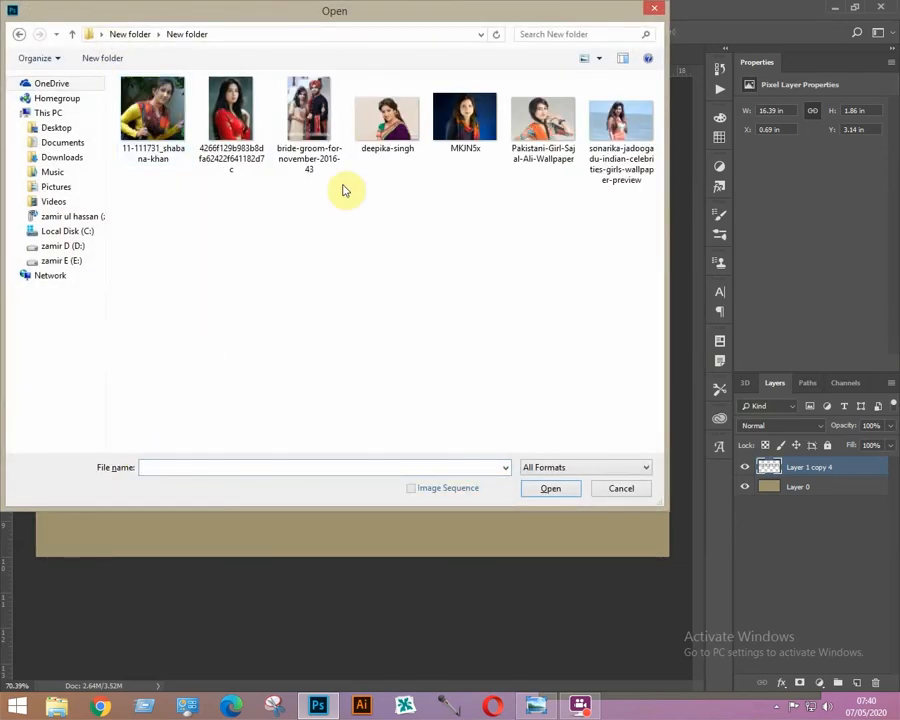
pyautogui.moveTo(238, 196); pyautogui.dragTo(159, 113)
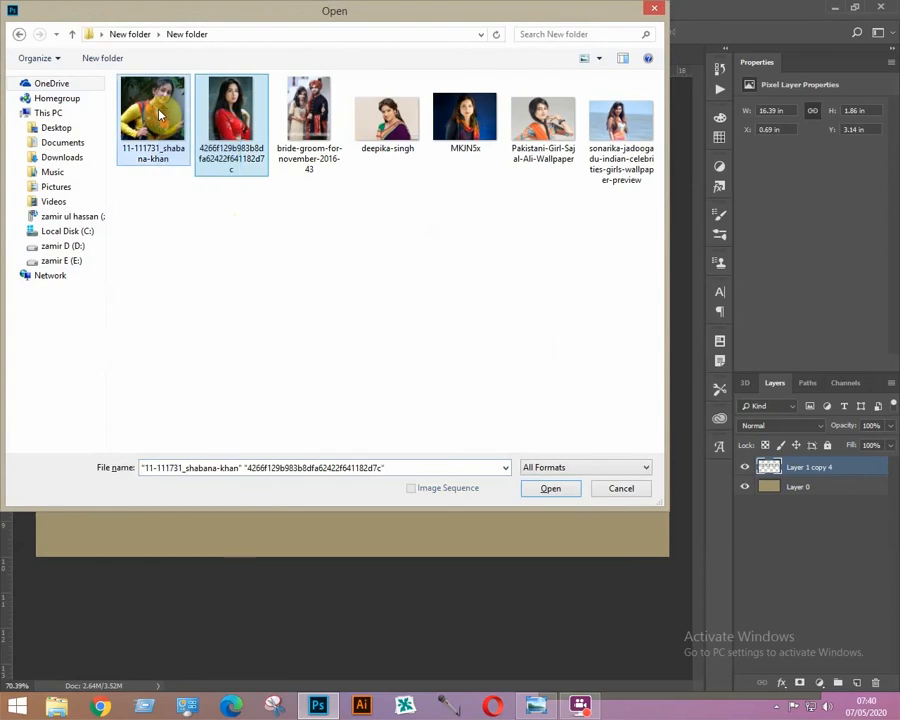
pyautogui.press('Return')
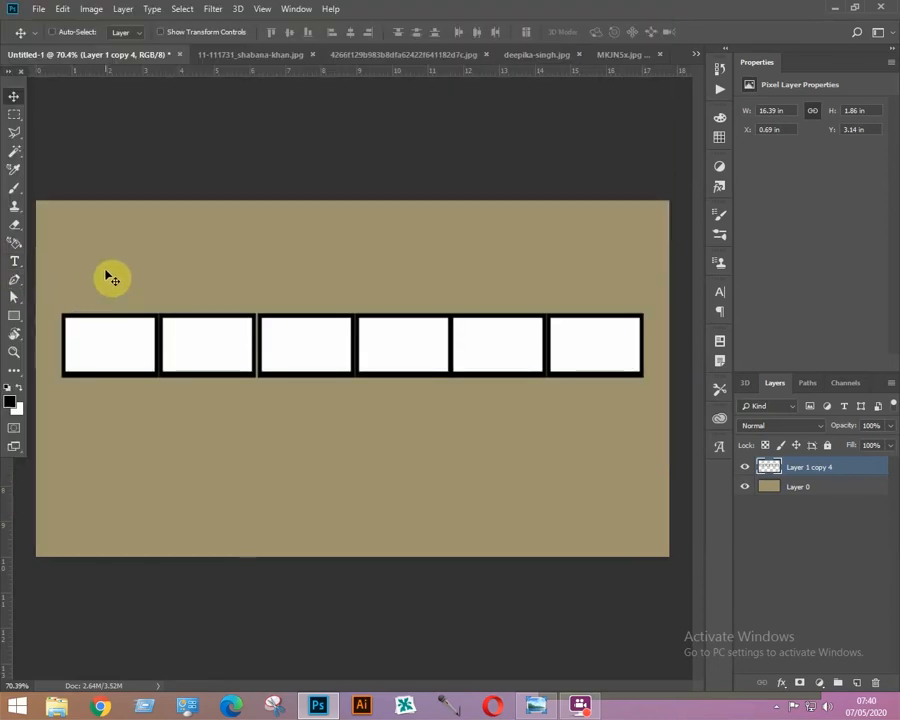
# Select the first white frame's interior, copy the yellow-sleeved woman's photo, close its file and paste it into that selection.
pyautogui.press('w')
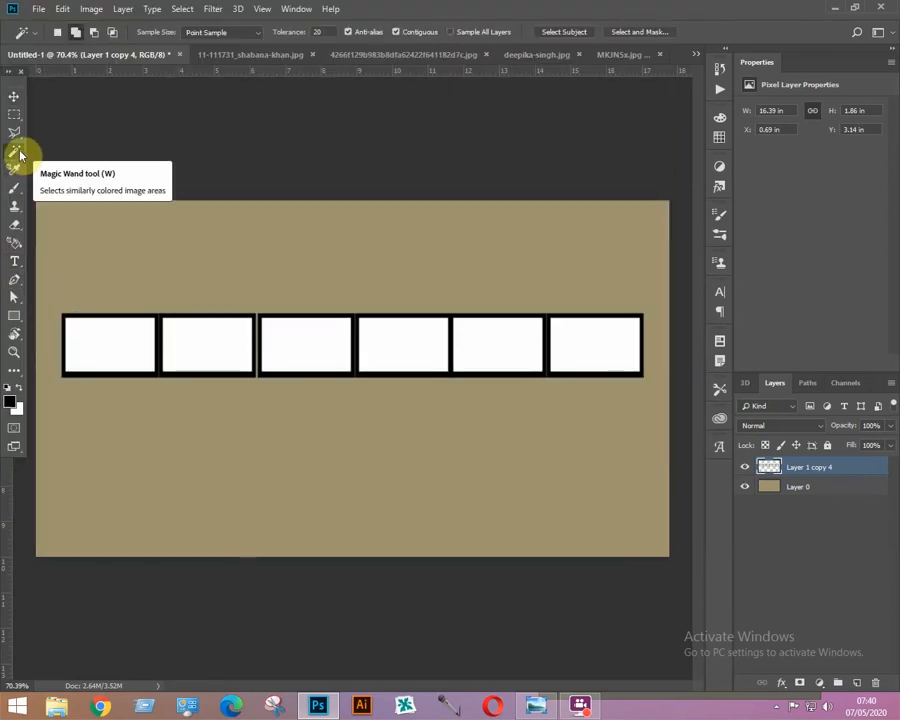
pyautogui.click(113, 347)
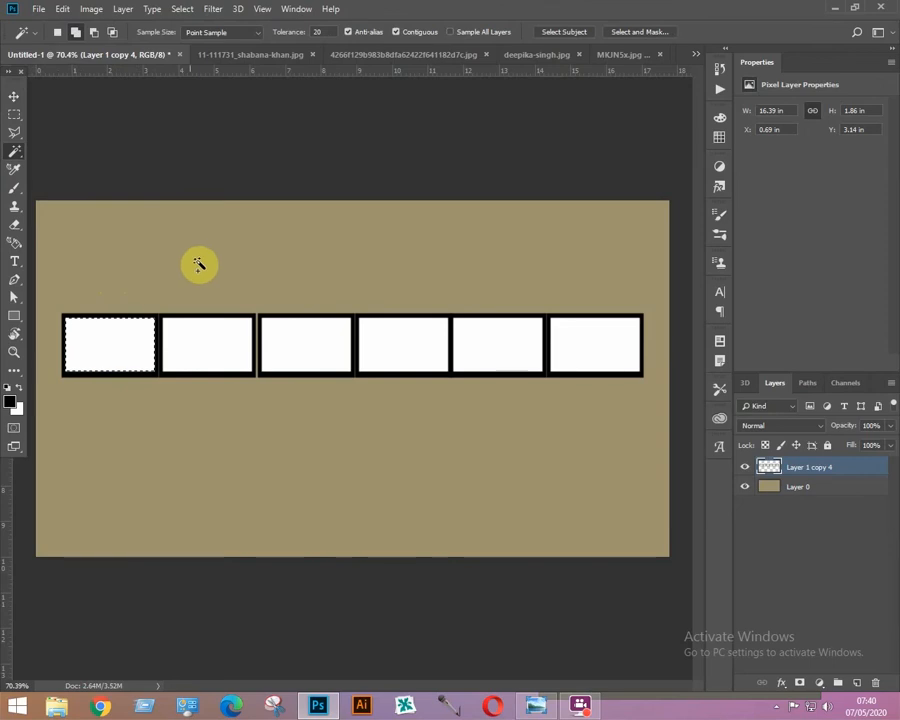
pyautogui.hotkey('ctrl', 'Tab')
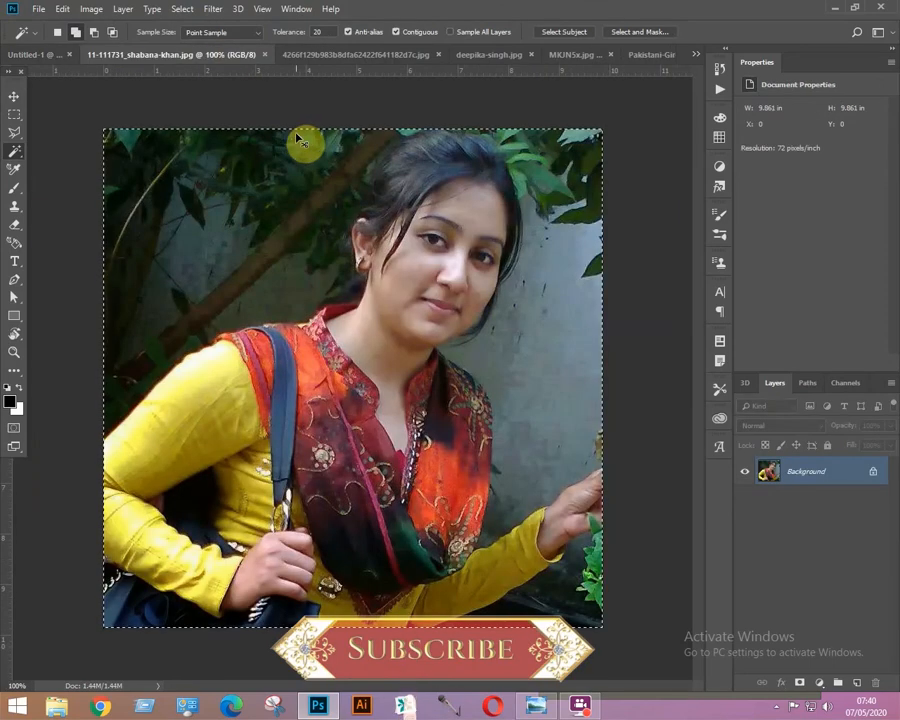
pyautogui.hotkey('ctrl', 'w')
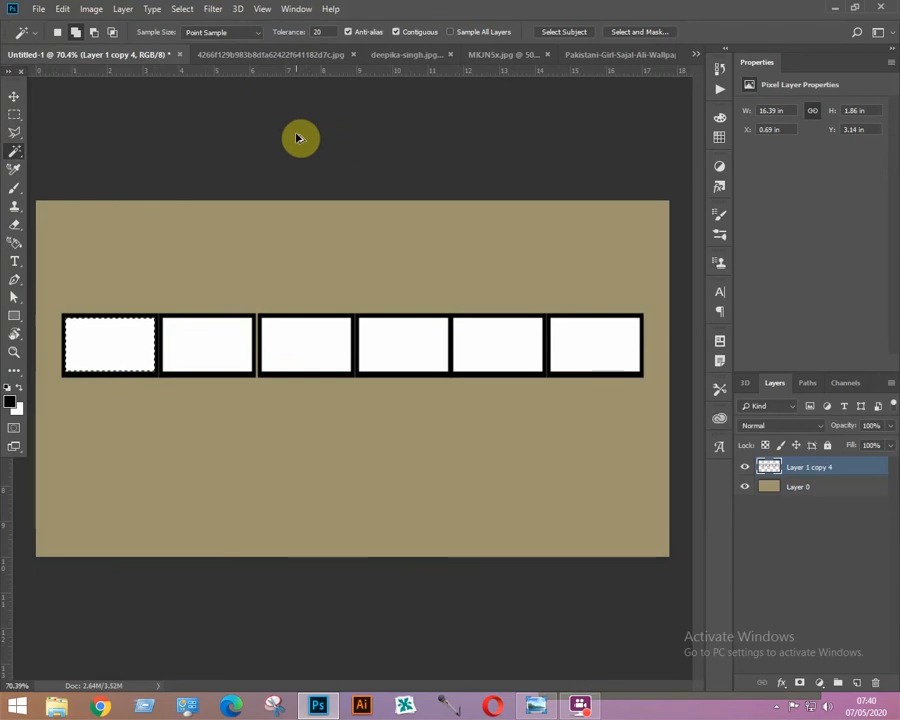
pyautogui.hotkey('ctrl', 'shift', 'alt', 'v')
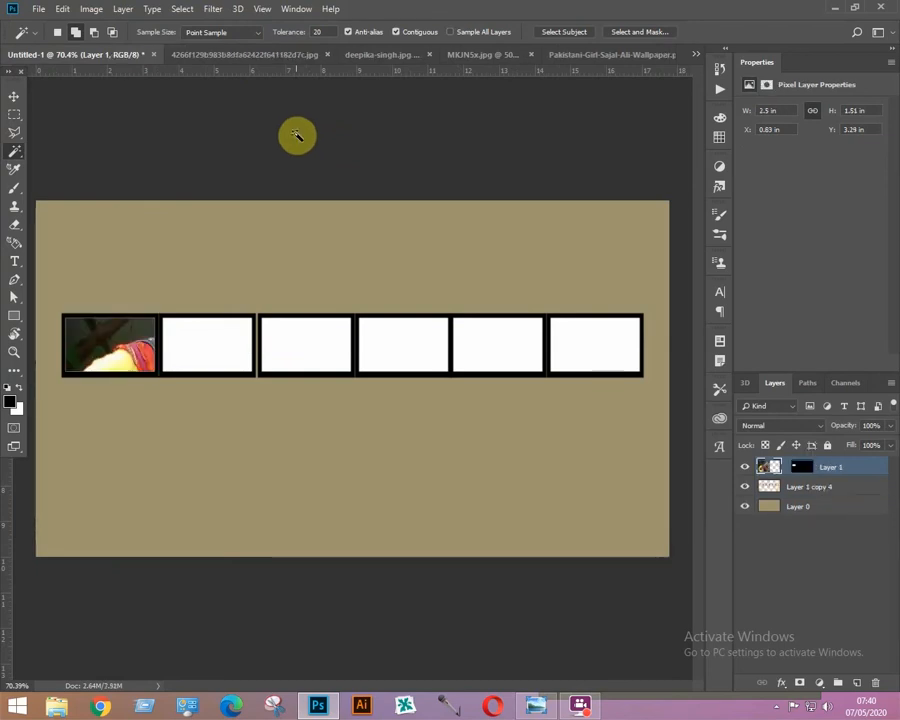
# Scale the pasted photo to about 51% and position it so the face fills the first frame.
pyautogui.click(14, 96)
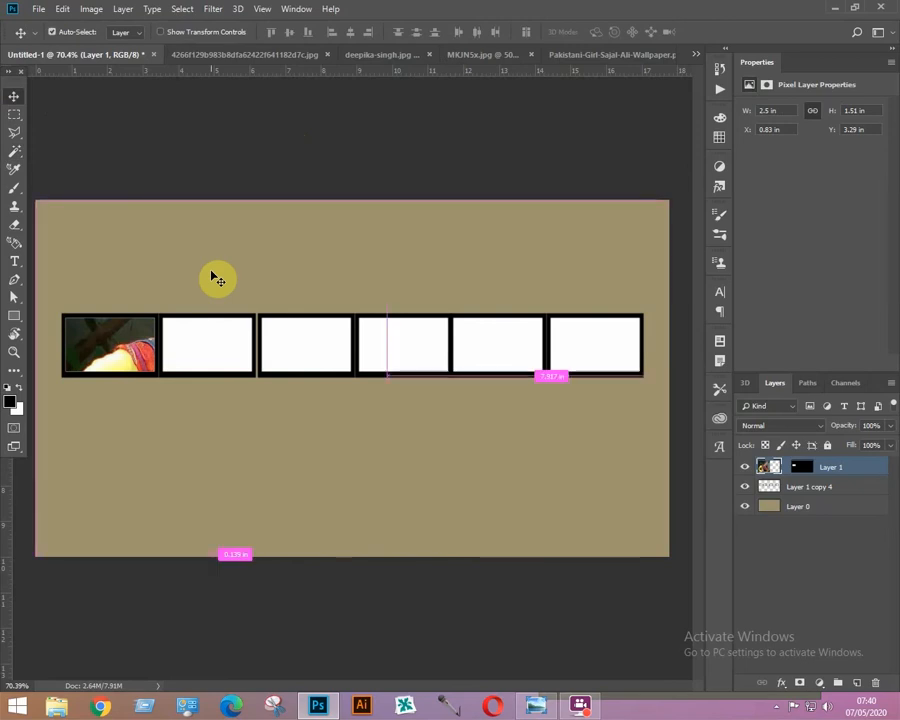
pyautogui.hotkey('ctrl', 't')
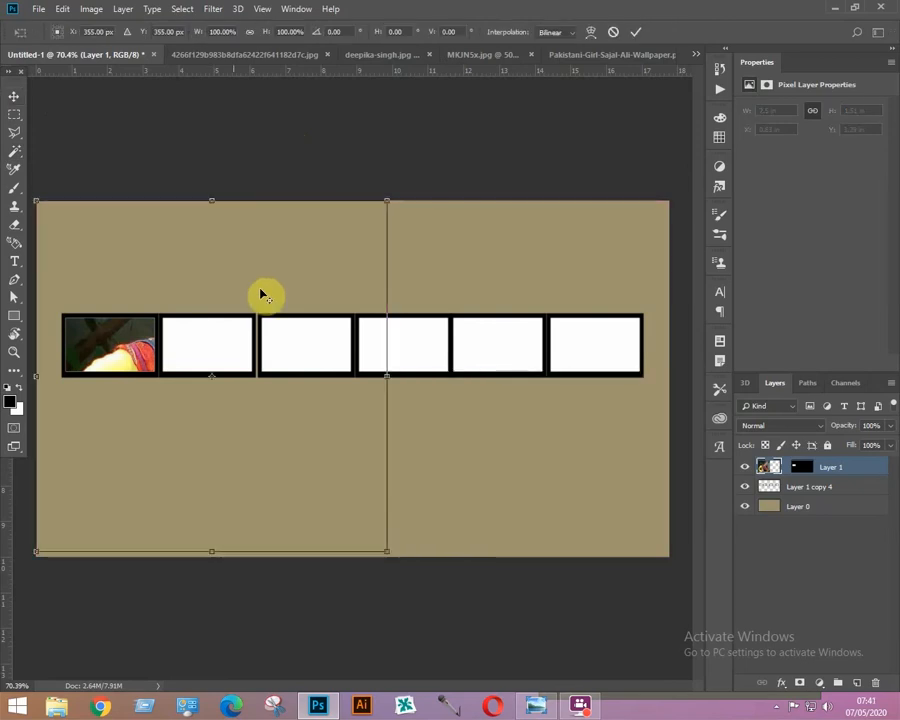
pyautogui.moveTo(388, 202); pyautogui.dragTo(270, 254)
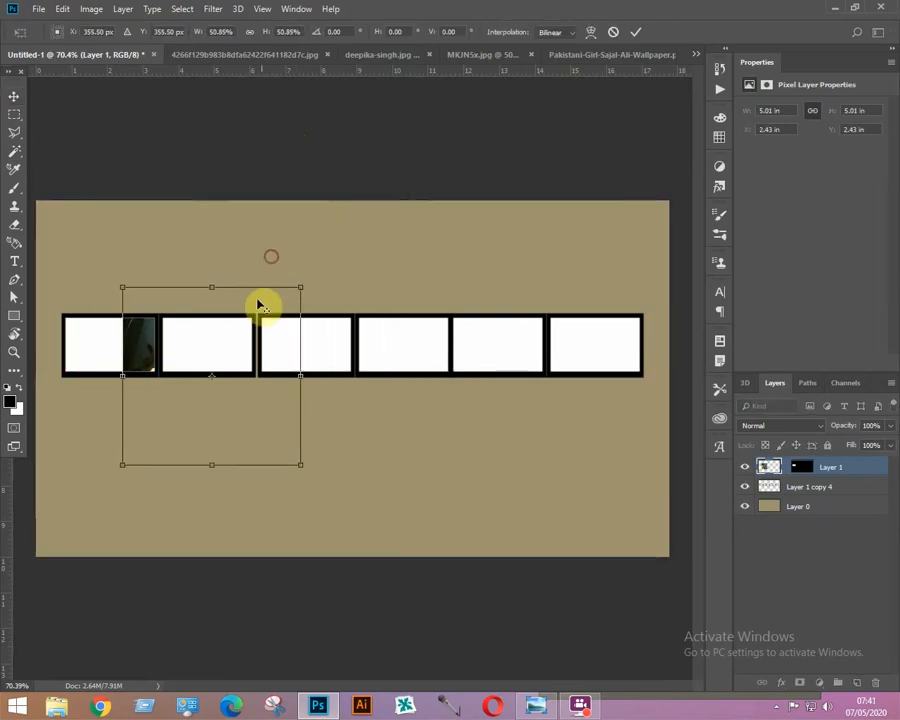
pyautogui.moveTo(245, 412); pyautogui.dragTo(157, 429)
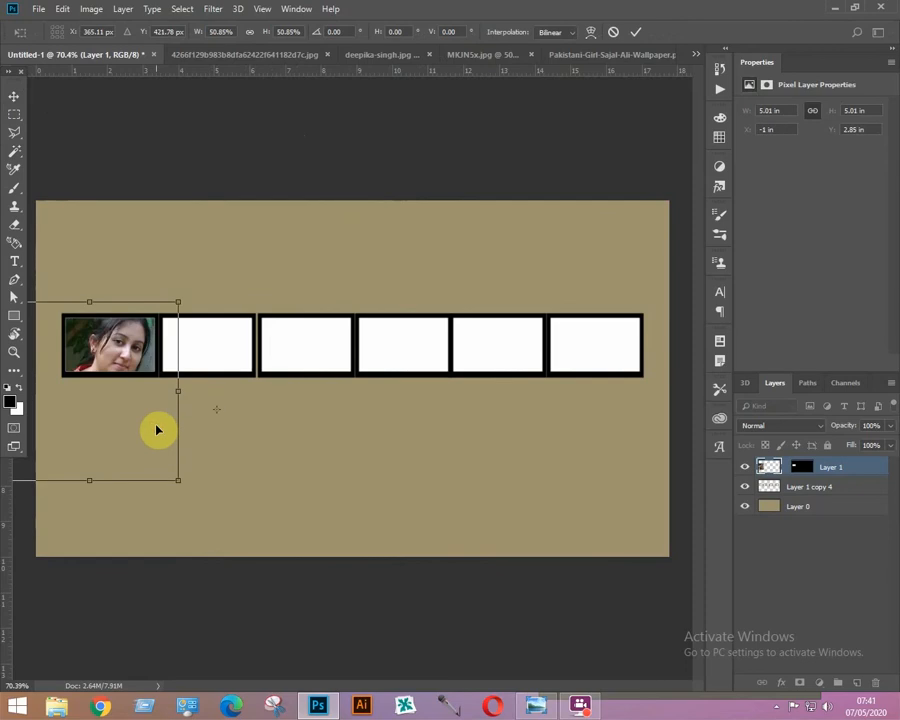
pyautogui.press('Return')
# Select the second white frame on the strip layer and paste the whole red-dress portrait into it, closing the photo's file.
pyautogui.press('w')
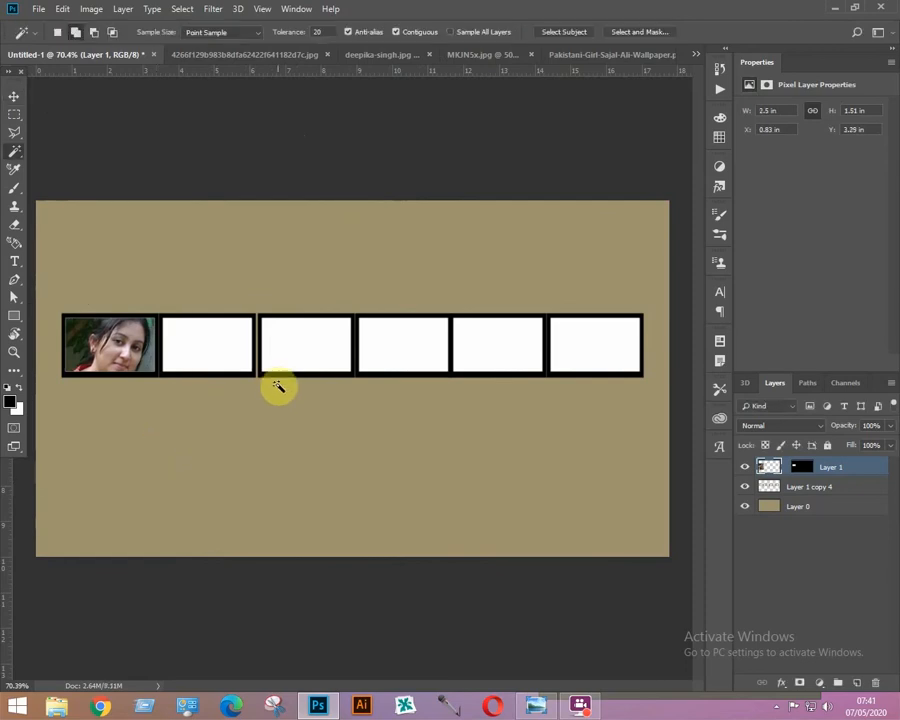
pyautogui.click(287, 460)
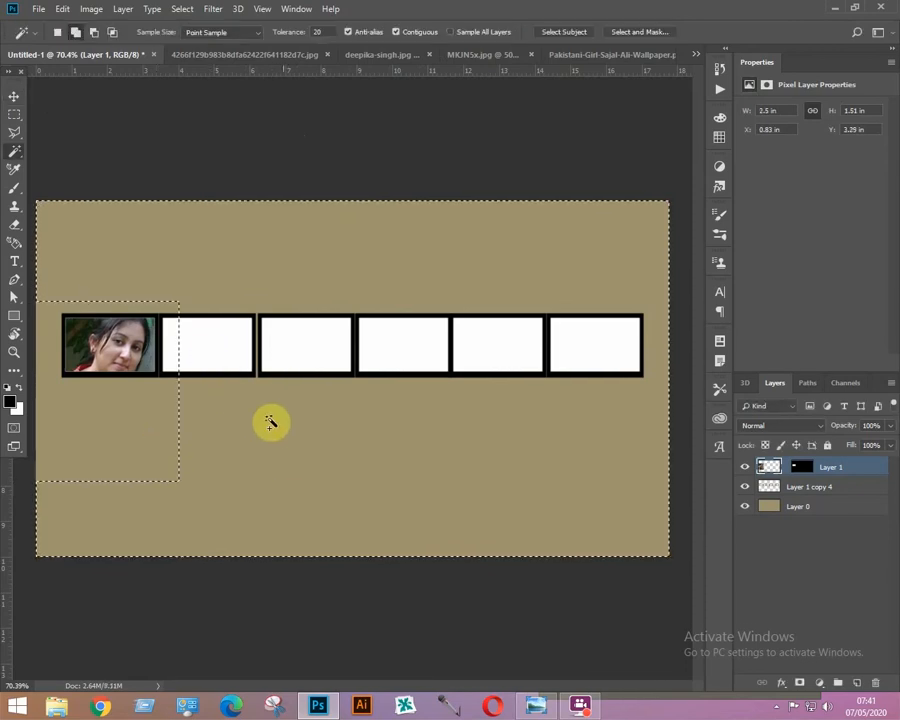
pyautogui.hotkey('alt', '[')
pyautogui.click(207, 345)
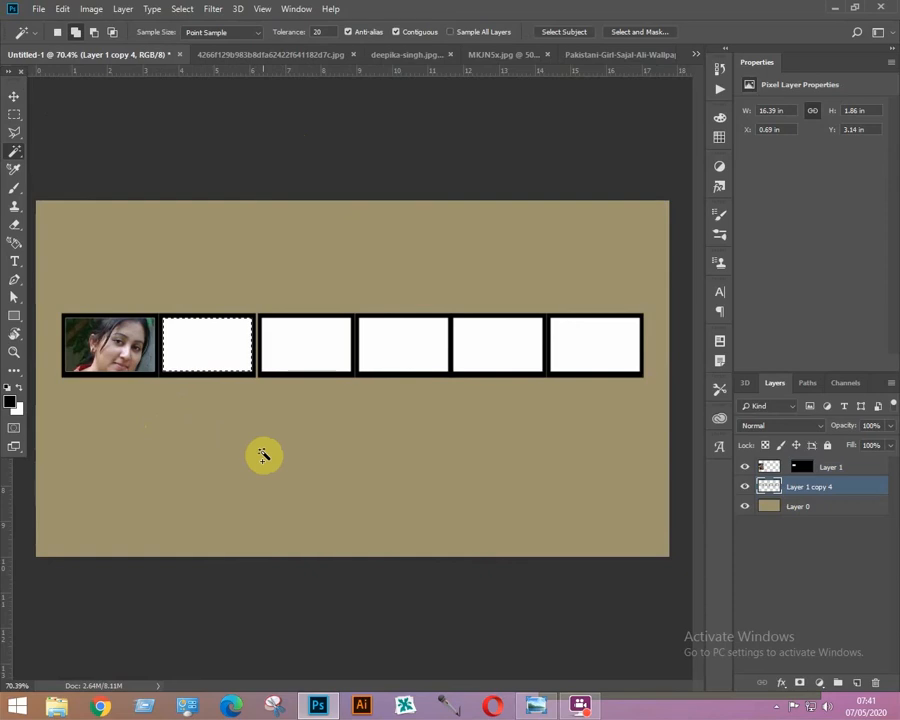
pyautogui.click(290, 54)
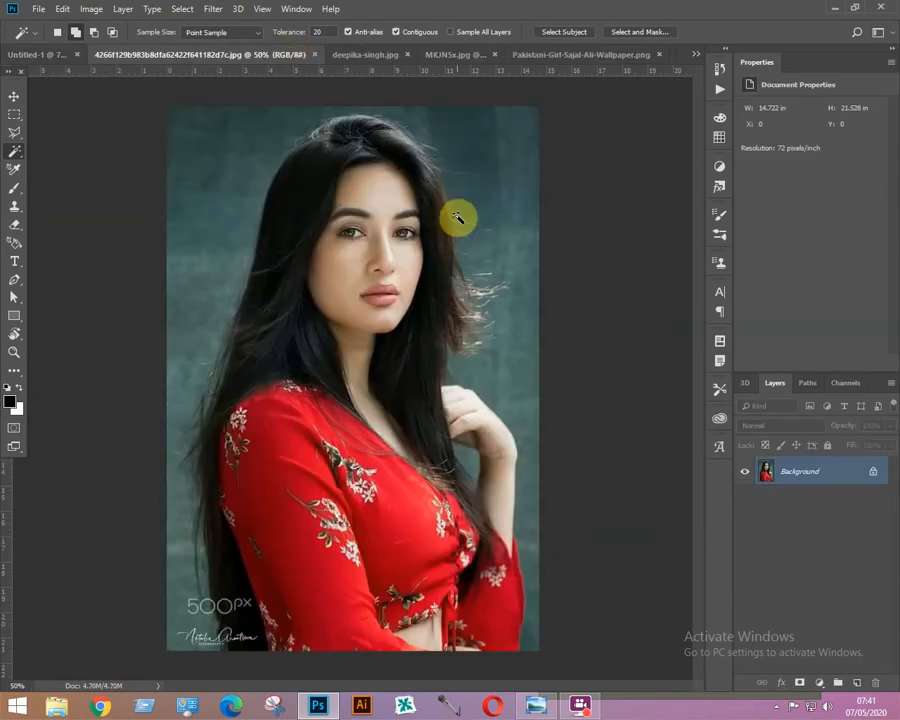
pyautogui.hotkey('ctrl', 'a')
pyautogui.hotkey('ctrl', 'c')
pyautogui.hotkey('ctrl', 'w')
pyautogui.hotkey('ctrl', 'alt', 'shift', 'v')
# Scale the red-dress portrait down and position it so the face shows inside the second frame.
pyautogui.hotkey('ctrl', 't')
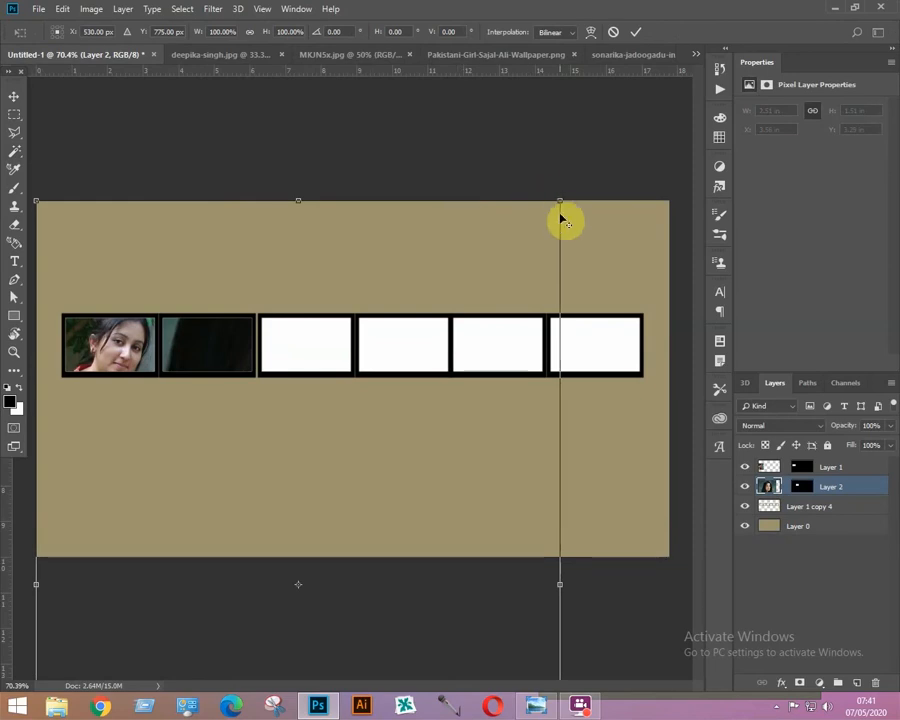
pyautogui.moveTo(560, 199); pyautogui.dragTo(228, 362)
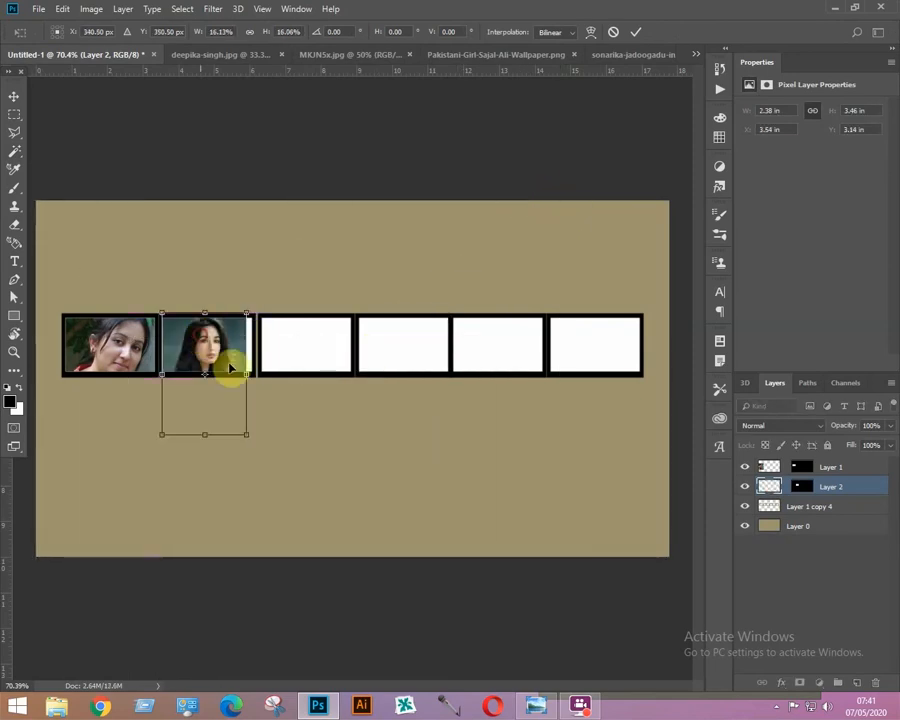
pyautogui.press('Return')
pyautogui.press('w')
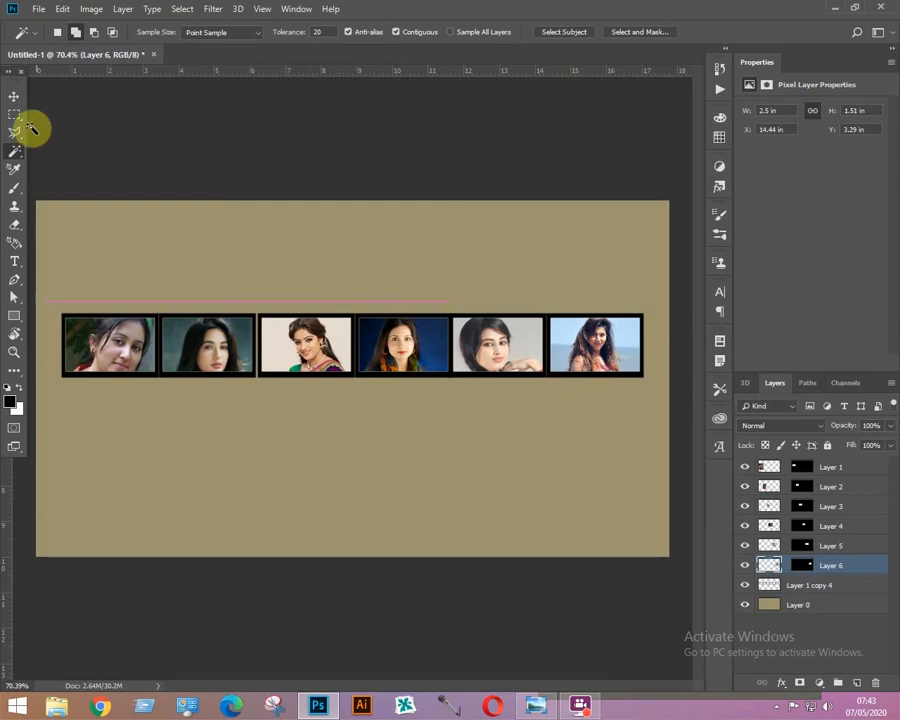
# Merge the six masked photo layers and the frame strip layer into a single layer.
pyautogui.click(15, 95)
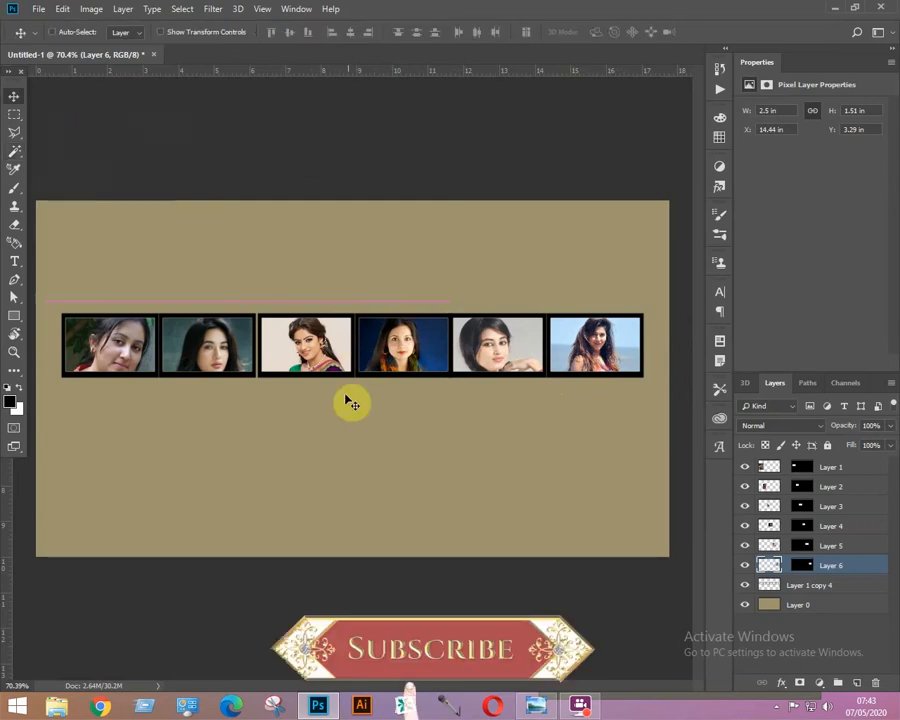
pyautogui.click(803, 587)
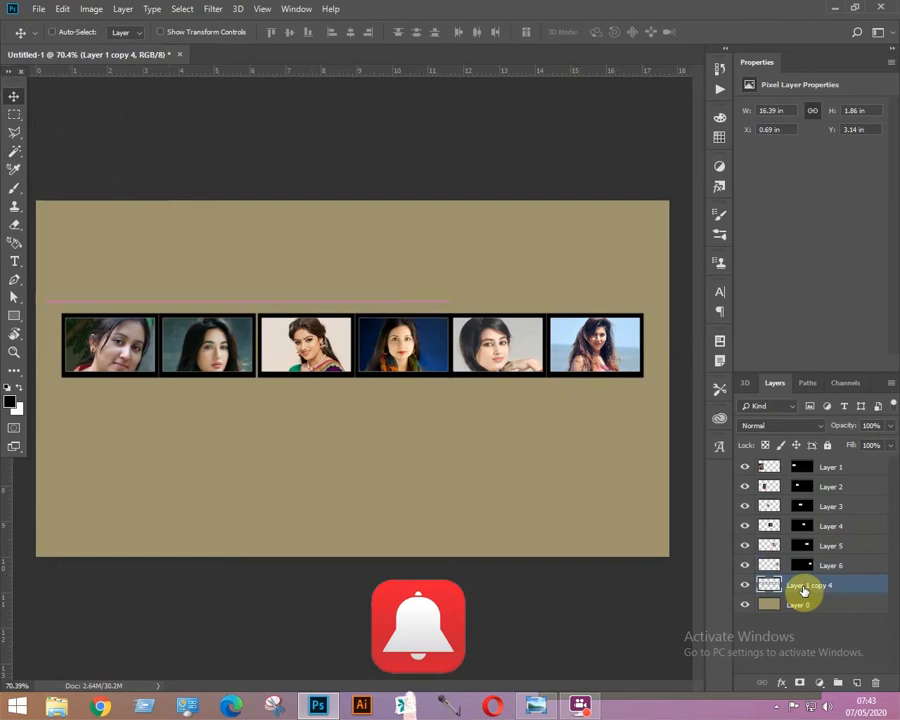
pyautogui.keyDown('shift'); pyautogui.click(830, 467); pyautogui.keyUp('shift')
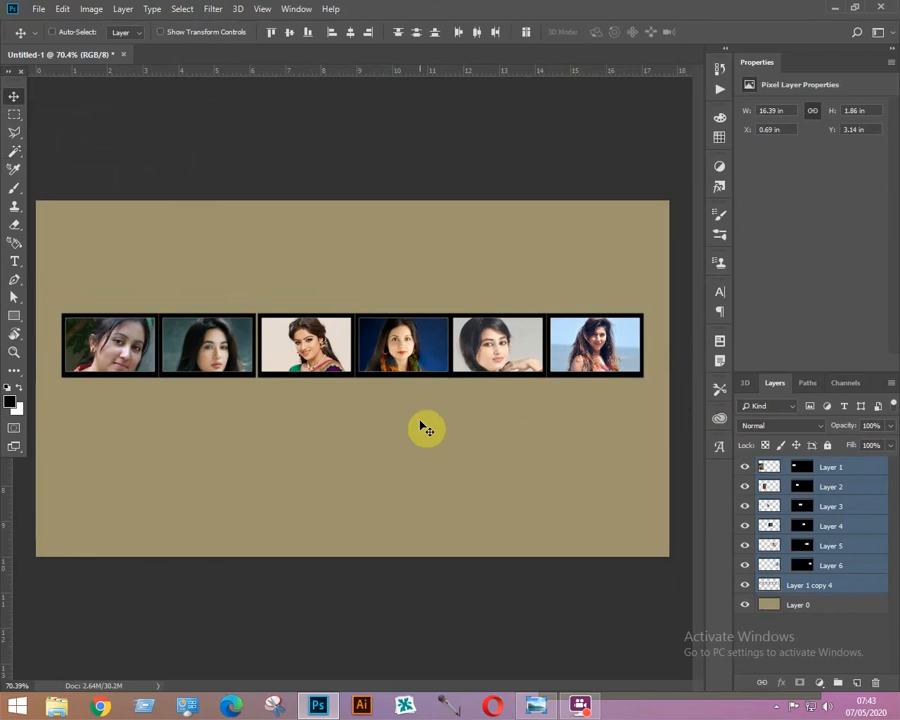
pyautogui.press('ctrl')
pyautogui.hotkey('ctrl', 'e')
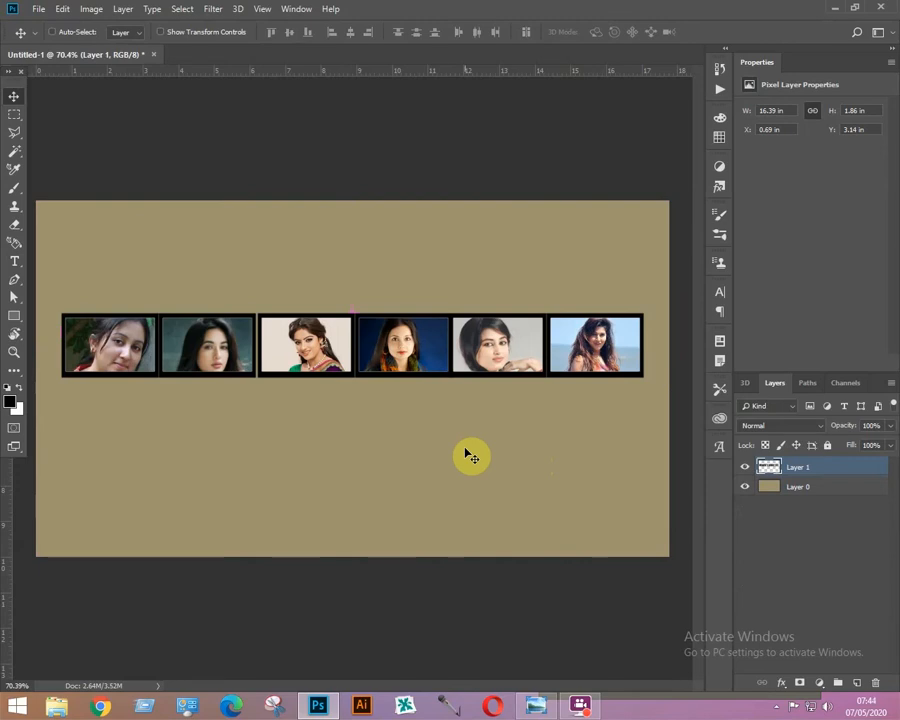
# Warp the merged photo strip with the Flag style at 50% bend.
pyautogui.press('ctrl')
pyautogui.hotkey('ctrl', 't')
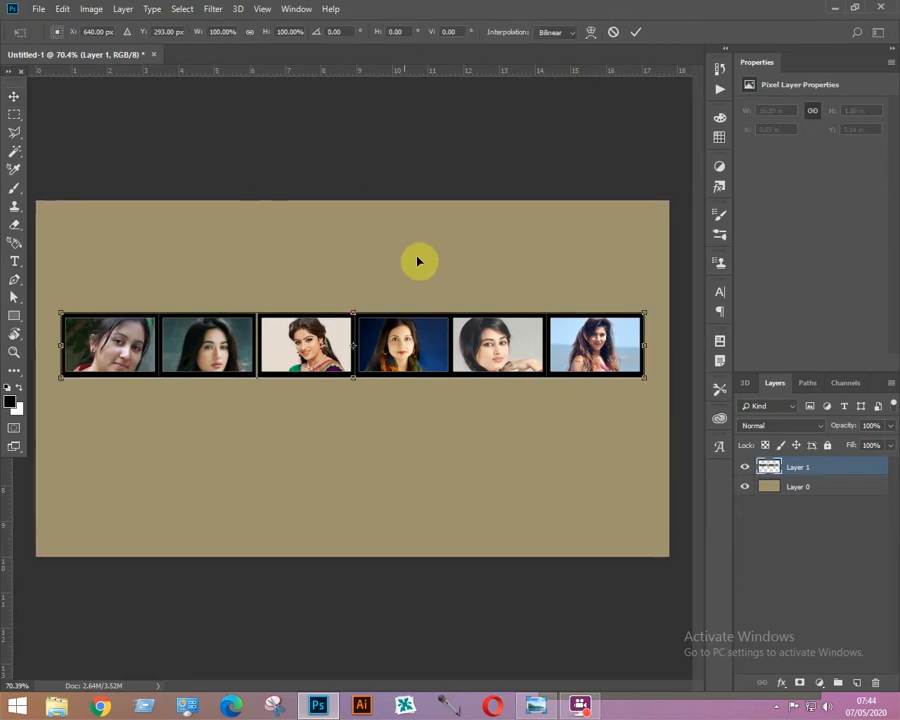
pyautogui.click(590, 38)
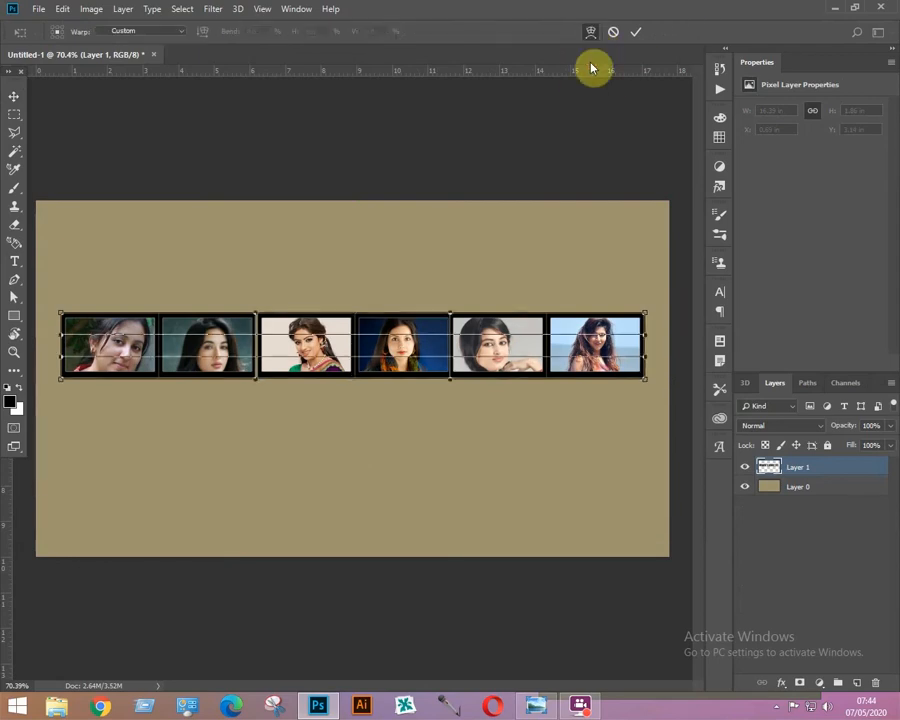
pyautogui.click(183, 33)
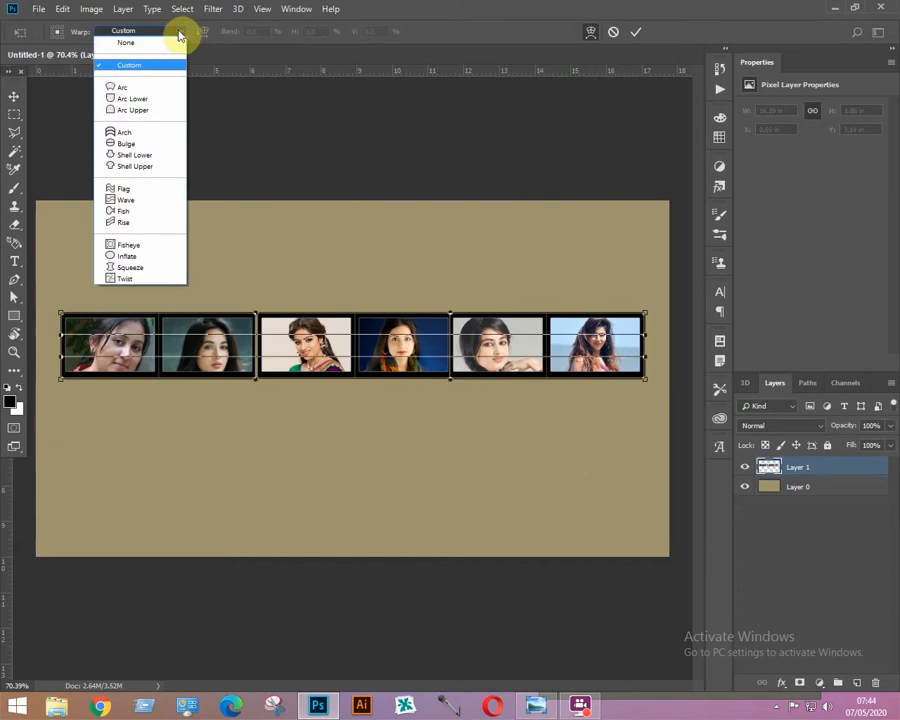
pyautogui.click(134, 190)
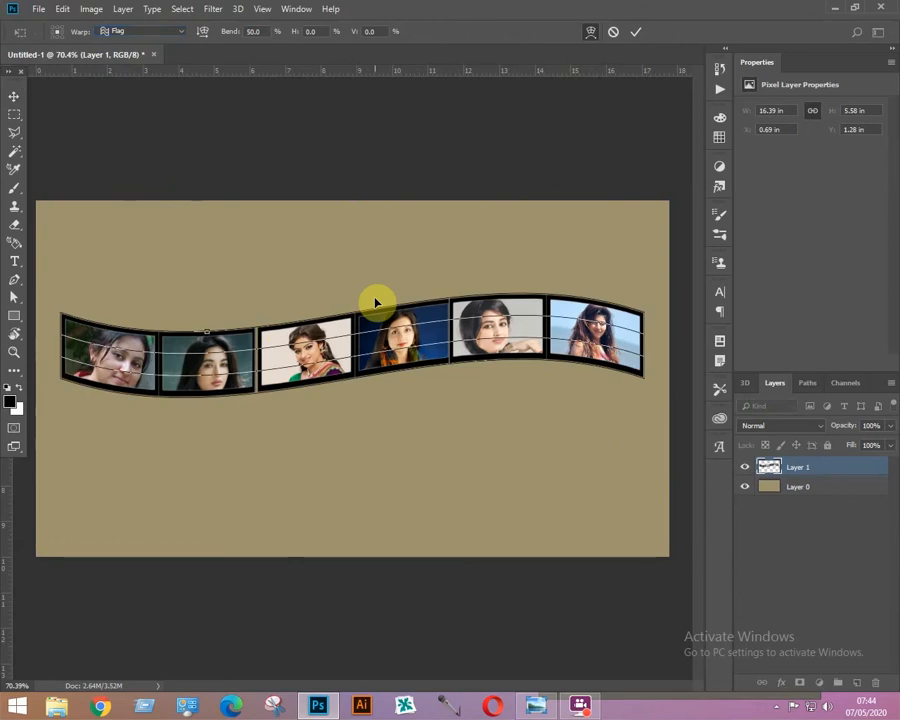
pyautogui.press('Return')
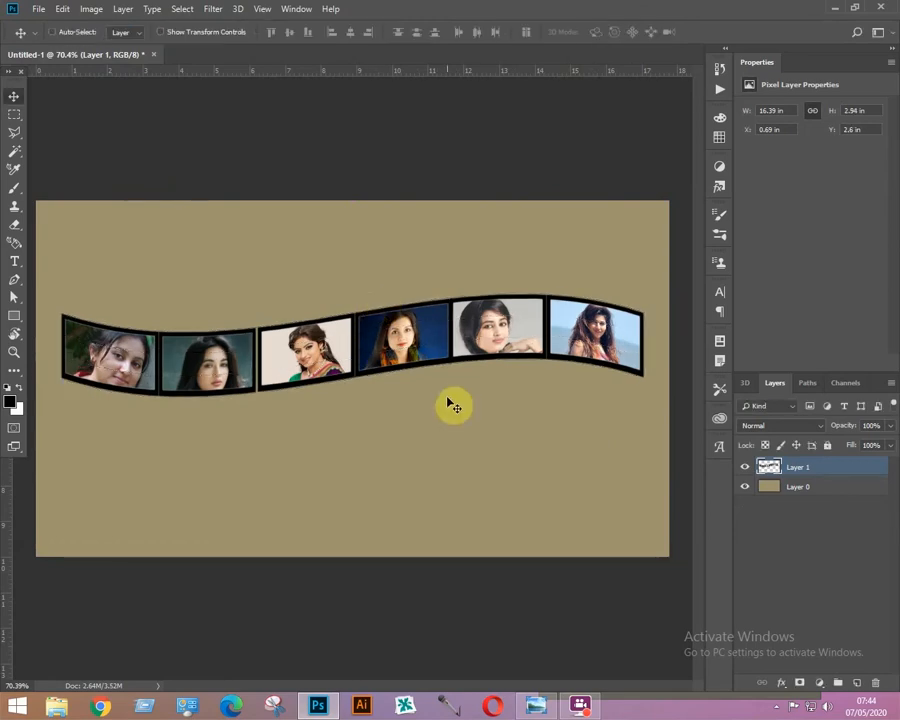
# Scale the wavy strip to about 84%, rotate it about -31° and place it diagonally toward the canvas's left side.
pyautogui.hotkey('ctrl', 't')
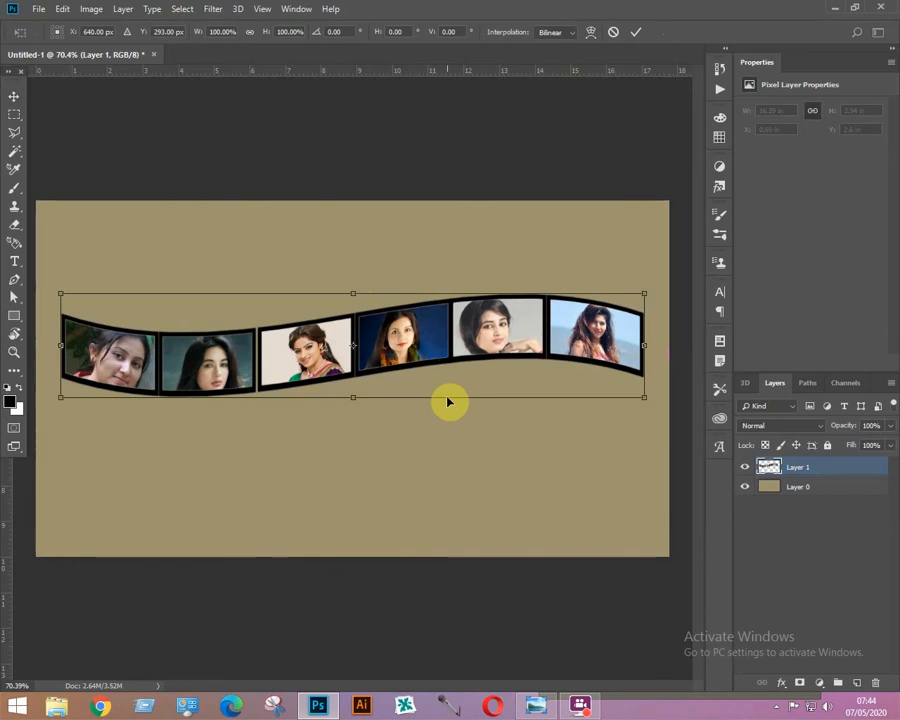
pyautogui.moveTo(448, 402); pyautogui.dragTo(508, 217)
pyautogui.moveTo(369, 321); pyautogui.dragTo(327, 321)
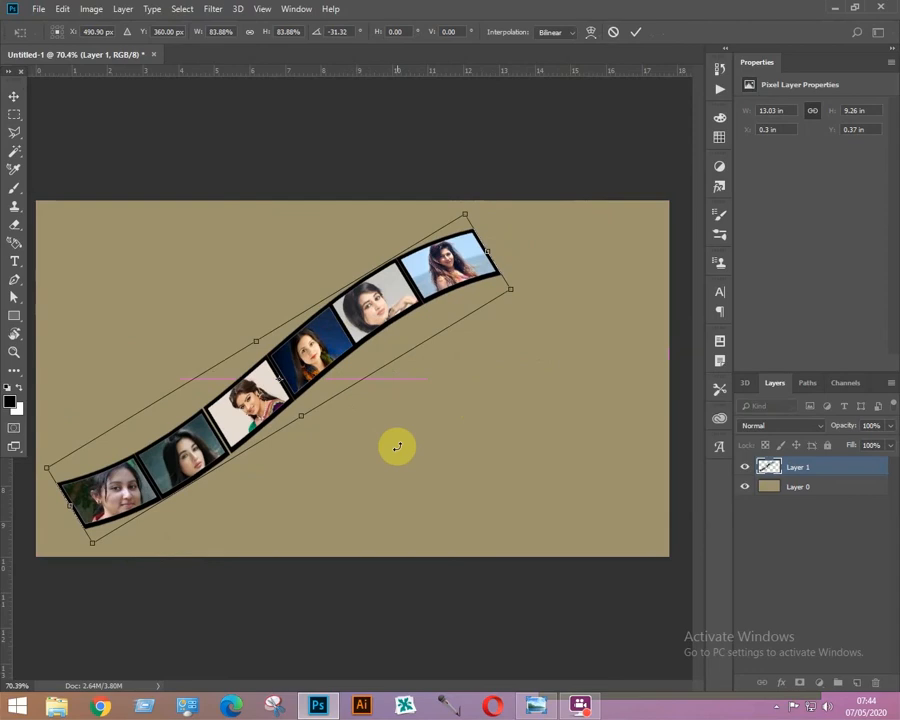
pyautogui.press('Return')
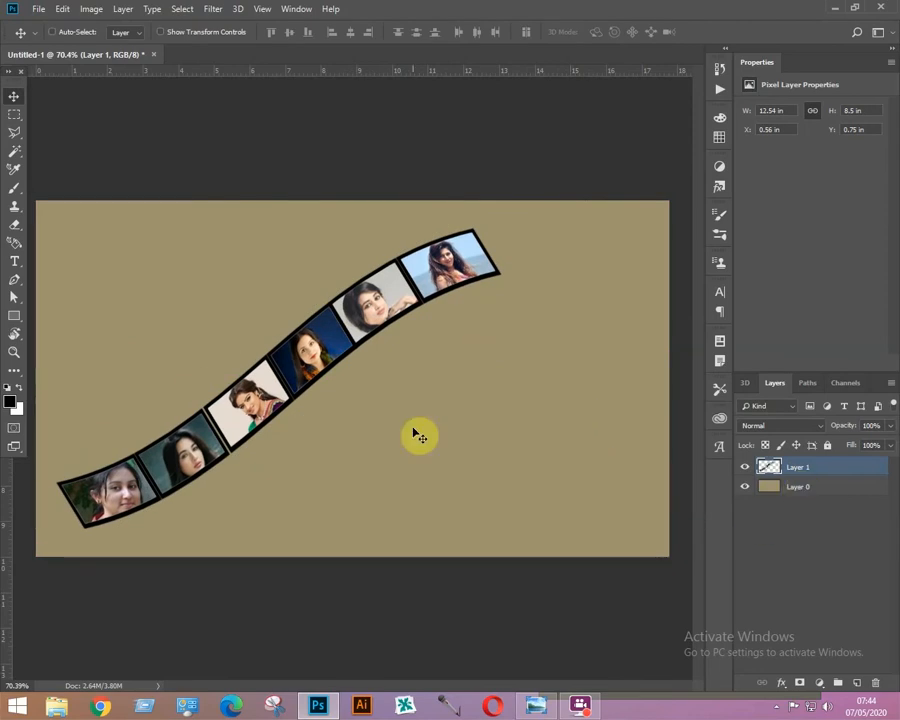
# Add a yellow-green-blue linear Gradient Overlay in Vivid Light mode to the tan background layer, at -177° angle and 130% scale.
pyautogui.click(769, 488)
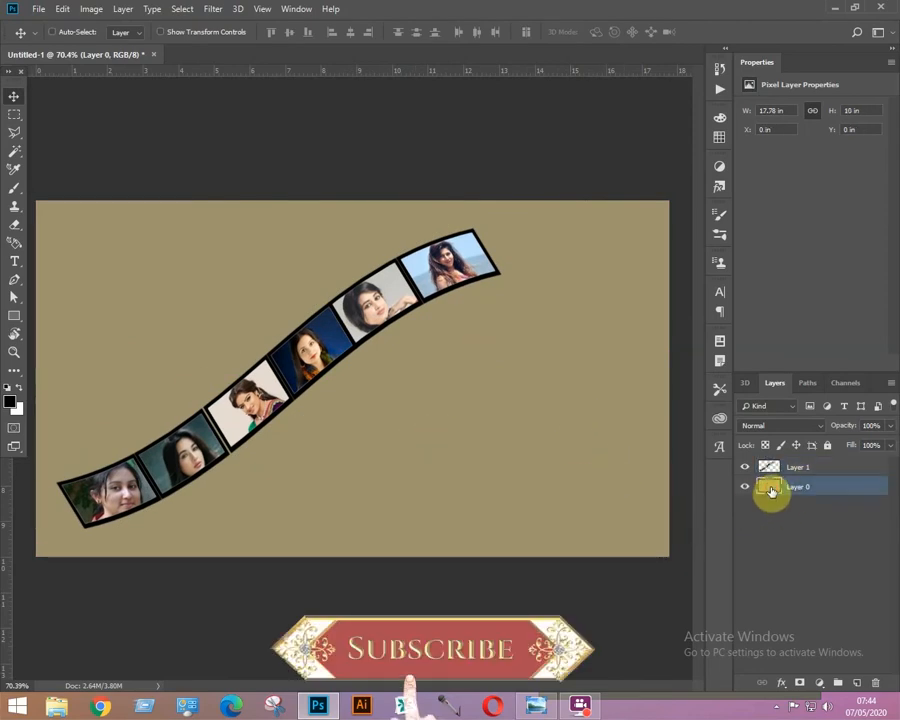
pyautogui.doubleClick(771, 490)
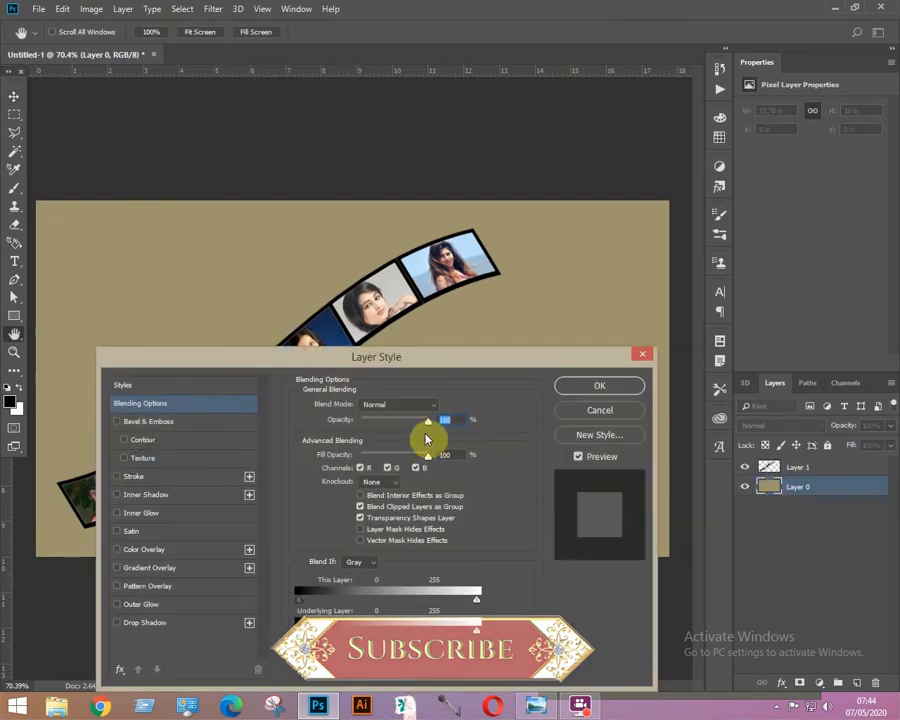
pyautogui.click(219, 469)
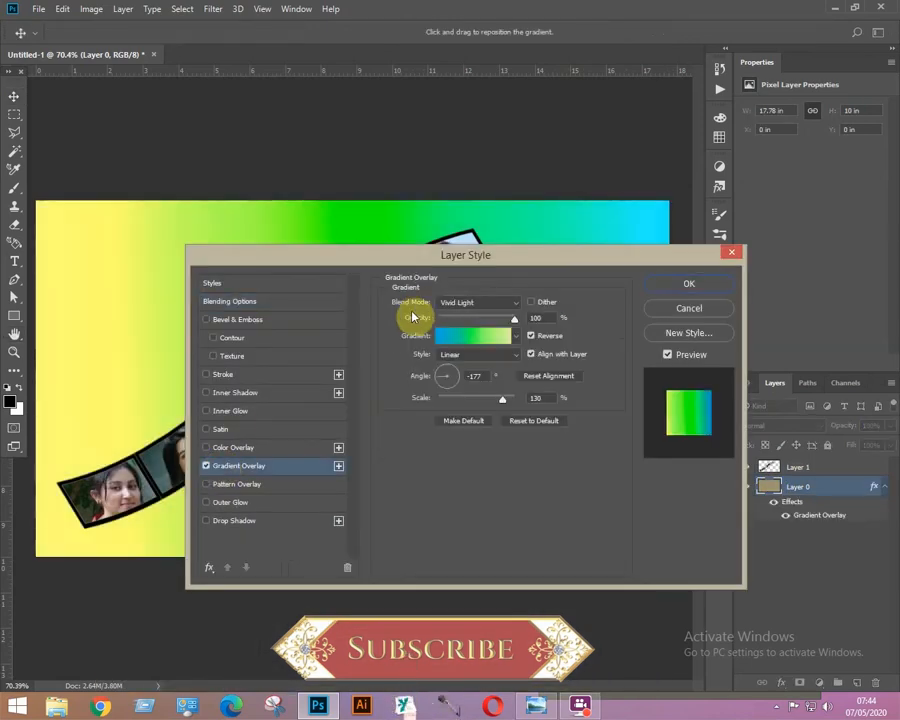
pyautogui.moveTo(528, 258); pyautogui.dragTo(466, 304)
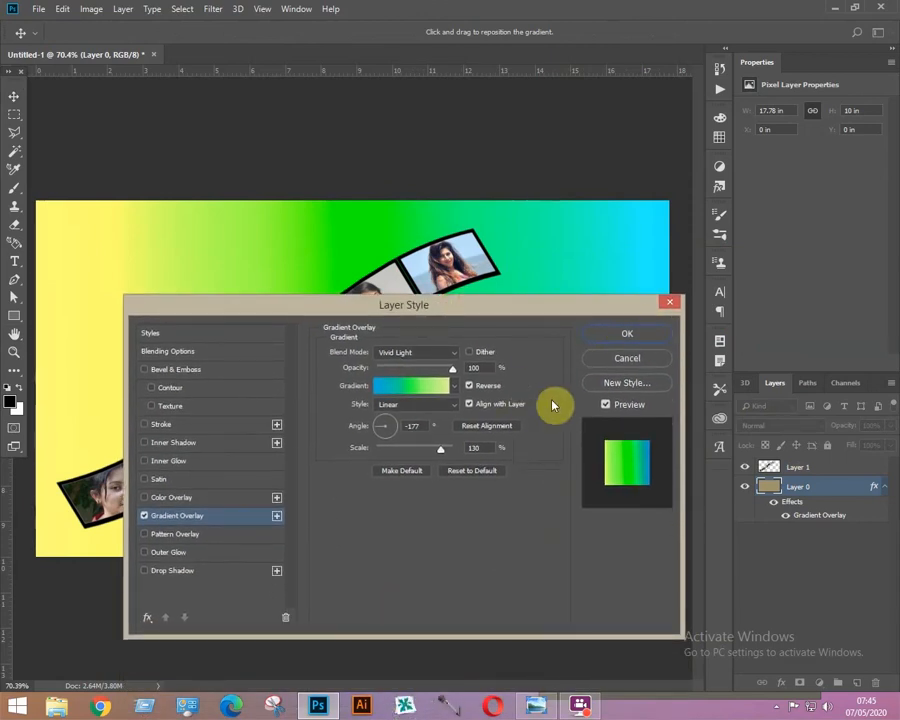
# Inspect the colour of the gradient's pale yellow end stop, leave it as is, and accept the layer style.
pyautogui.click(419, 388)
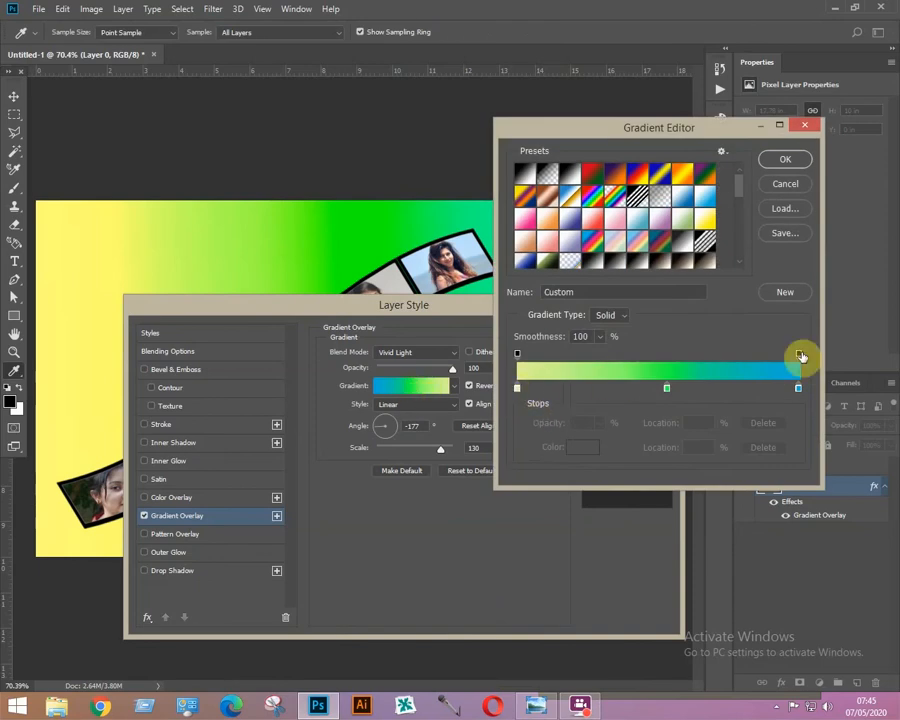
pyautogui.click(517, 389)
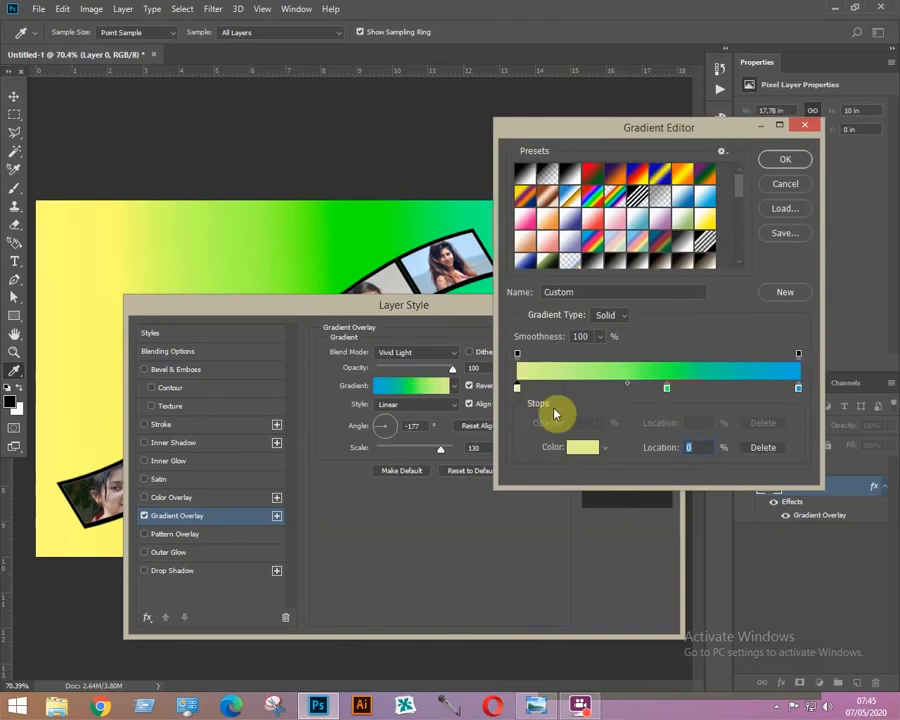
pyautogui.click(583, 447)
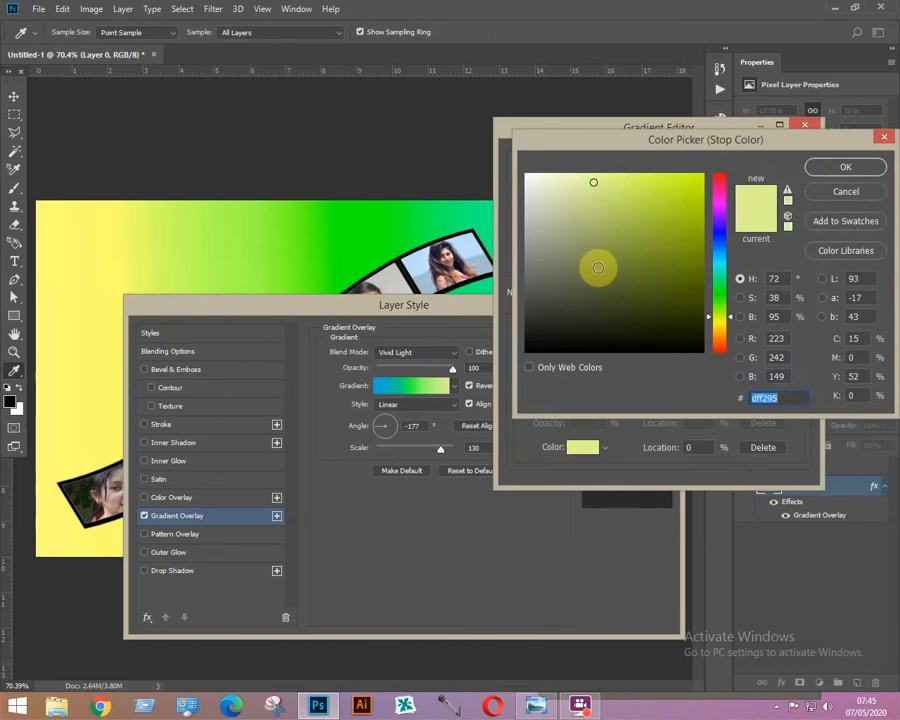
pyautogui.click(826, 197)
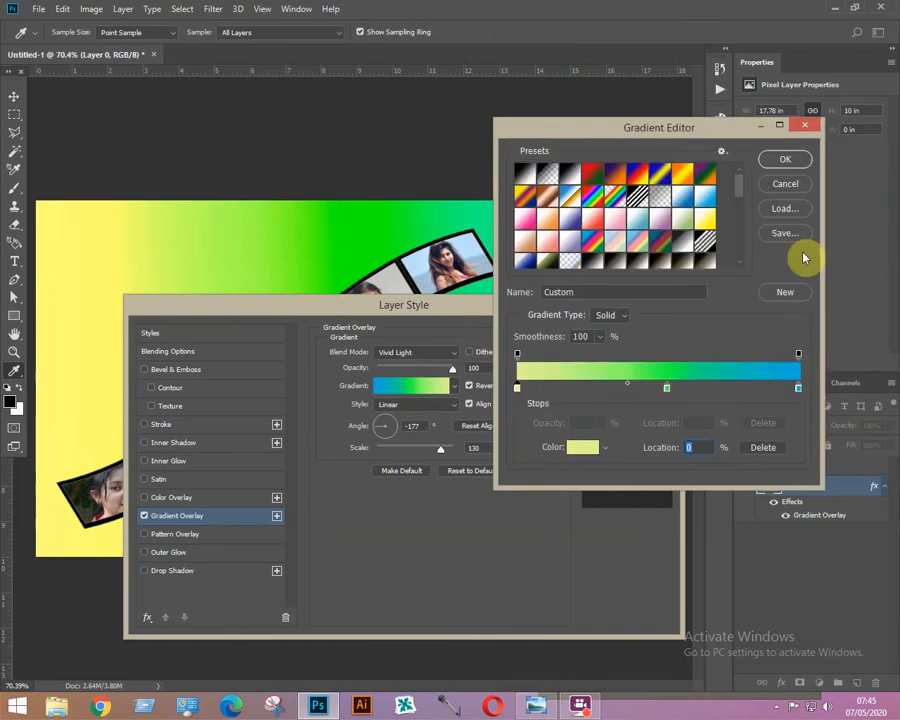
pyautogui.click(786, 185)
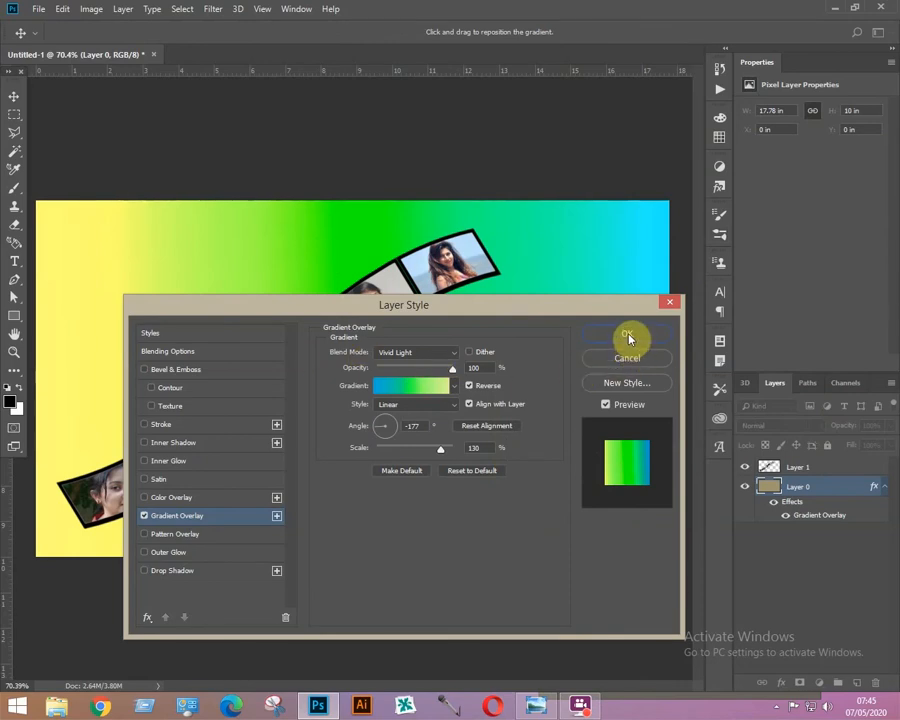
pyautogui.click(628, 338)
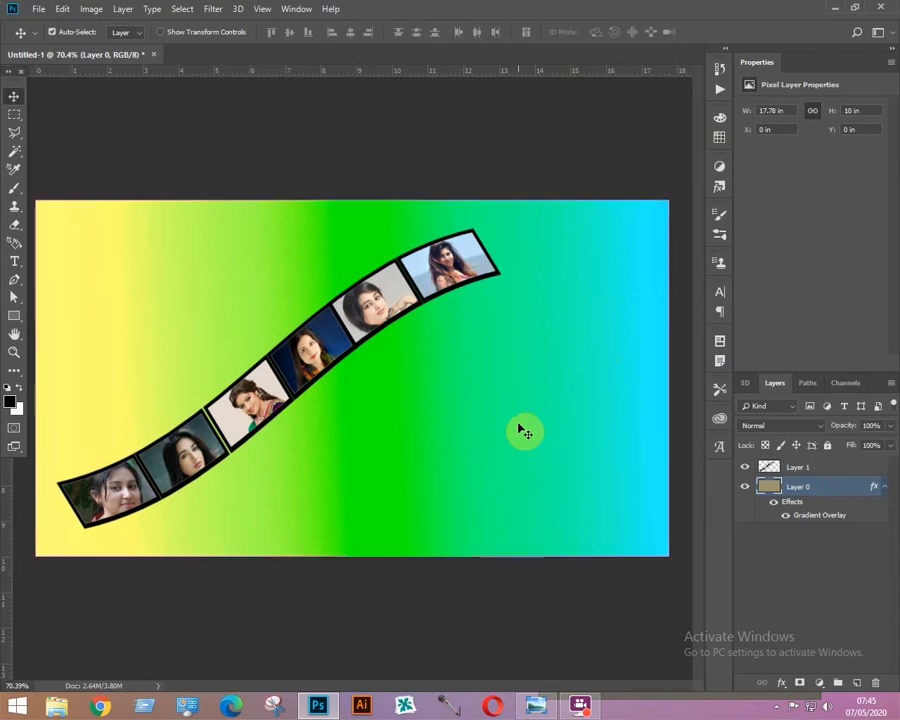
# Open bride-groom-for-november-2016-43.jpg, copy the whole picture, close it and paste it above the gradient background.
pyautogui.hotkey('ctrl', 'o')
pyautogui.doubleClick(293, 127)
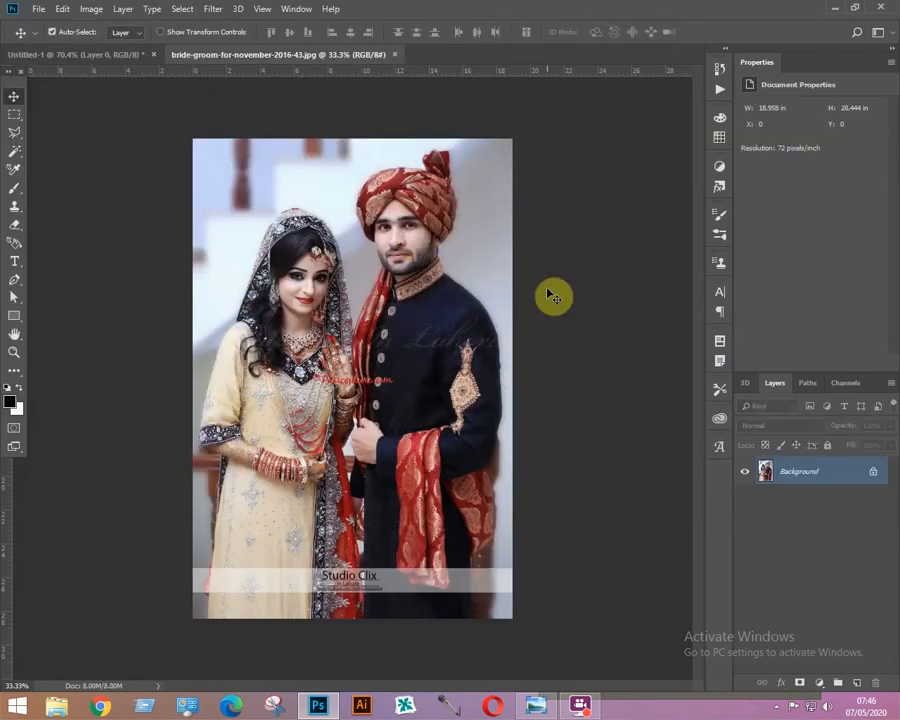
pyautogui.hotkey('ctrl', 'a')
pyautogui.hotkey('ctrl', 'c')
pyautogui.hotkey('ctrl', 'w')
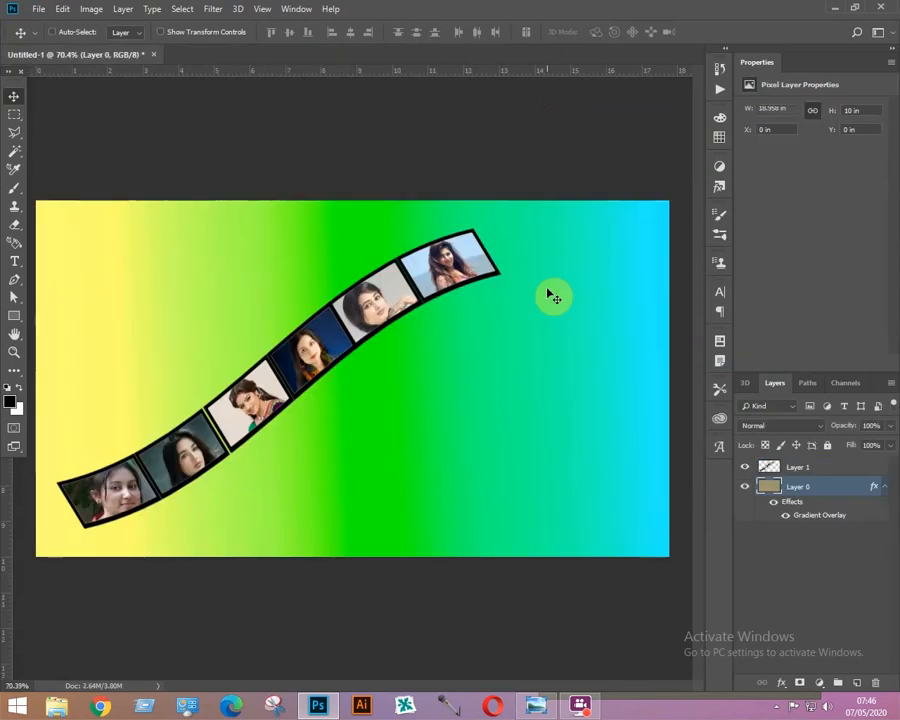
pyautogui.hotkey('ctrl', 'v')
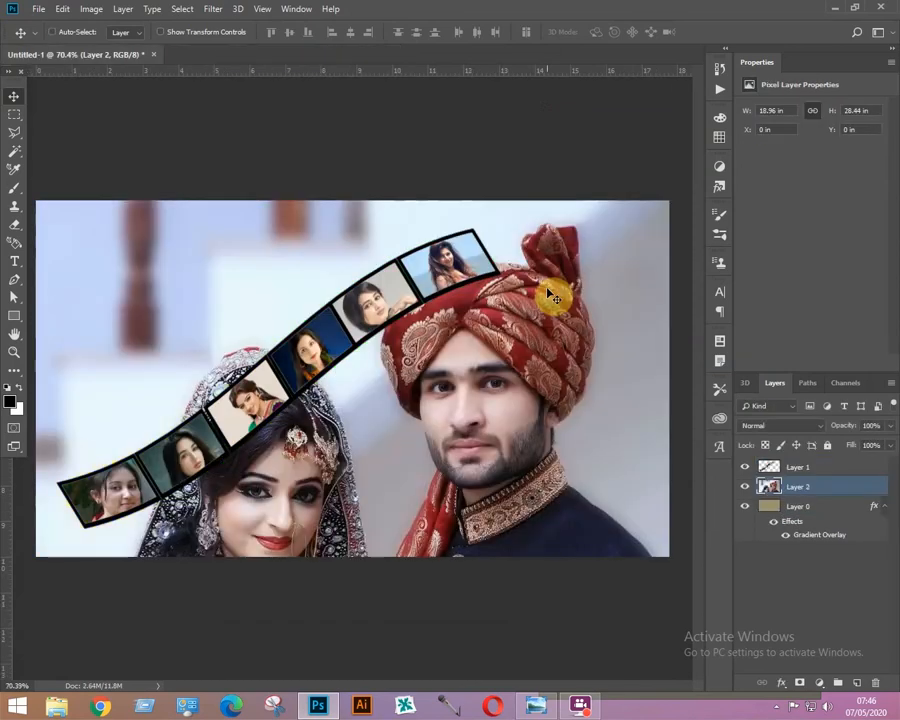
# Scale the pasted couple photo to about 50% and place it on the right half of the canvas.
pyautogui.click(390, 335)
pyautogui.hotkey('ctrl', 't')
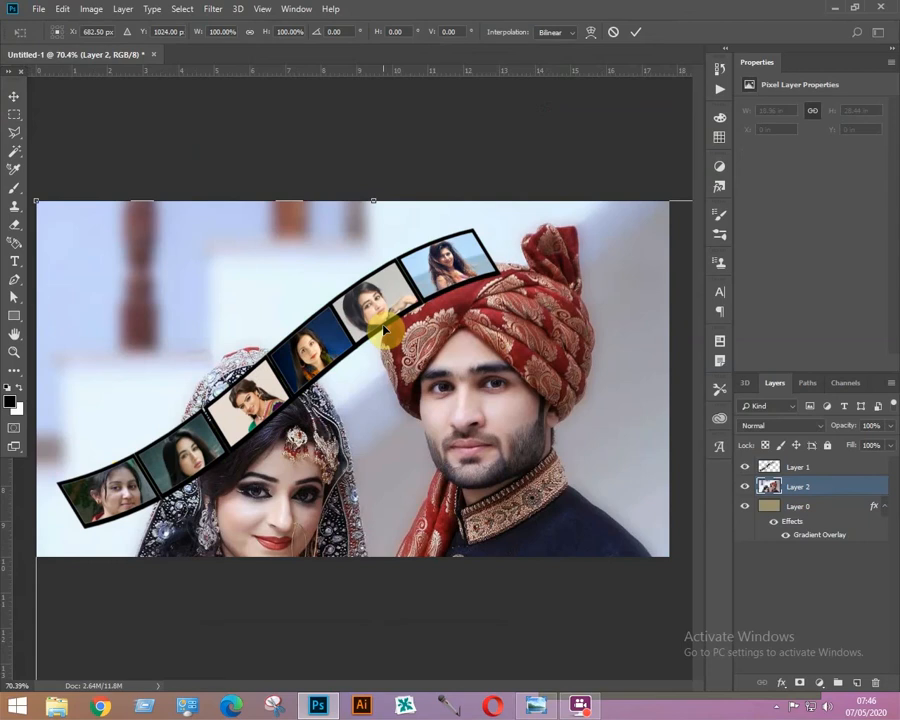
pyautogui.moveTo(37, 203); pyautogui.dragTo(205, 455)
pyautogui.moveTo(380, 515); pyautogui.dragTo(514, 288)
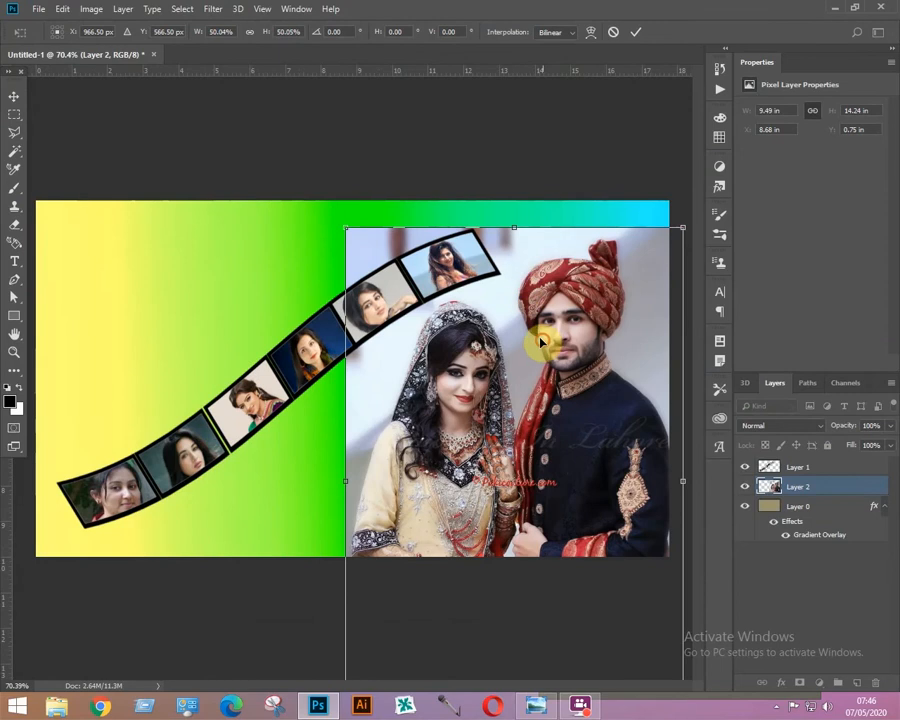
pyautogui.moveTo(547, 343)
pyautogui.mouseDown()
pyautogui.moveTo(536, 334)
pyautogui.moveTo(531, 345)
pyautogui.mouseUp()
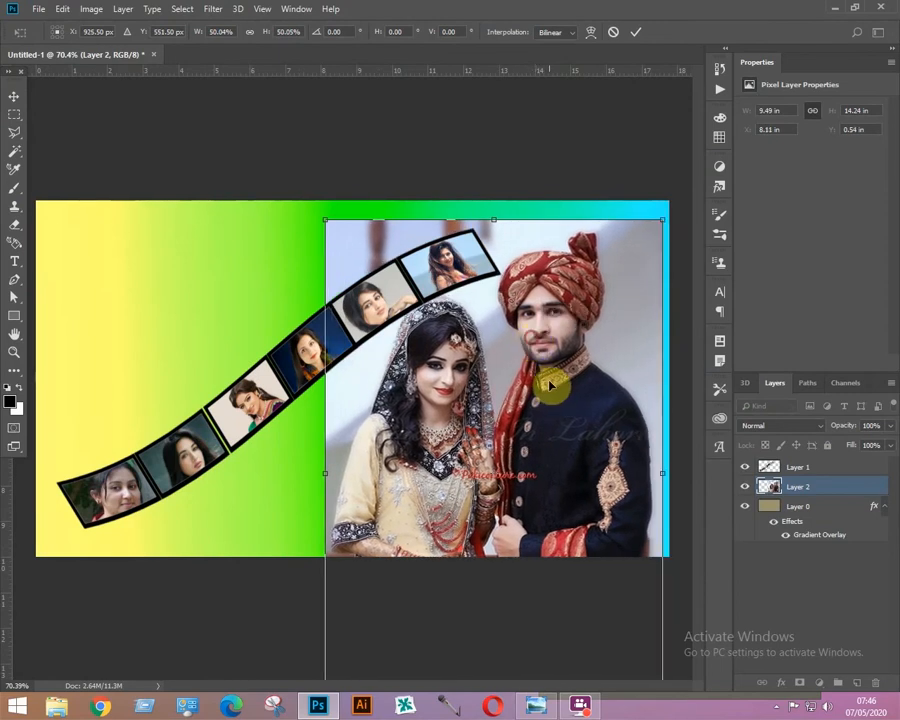
pyautogui.press('Return')
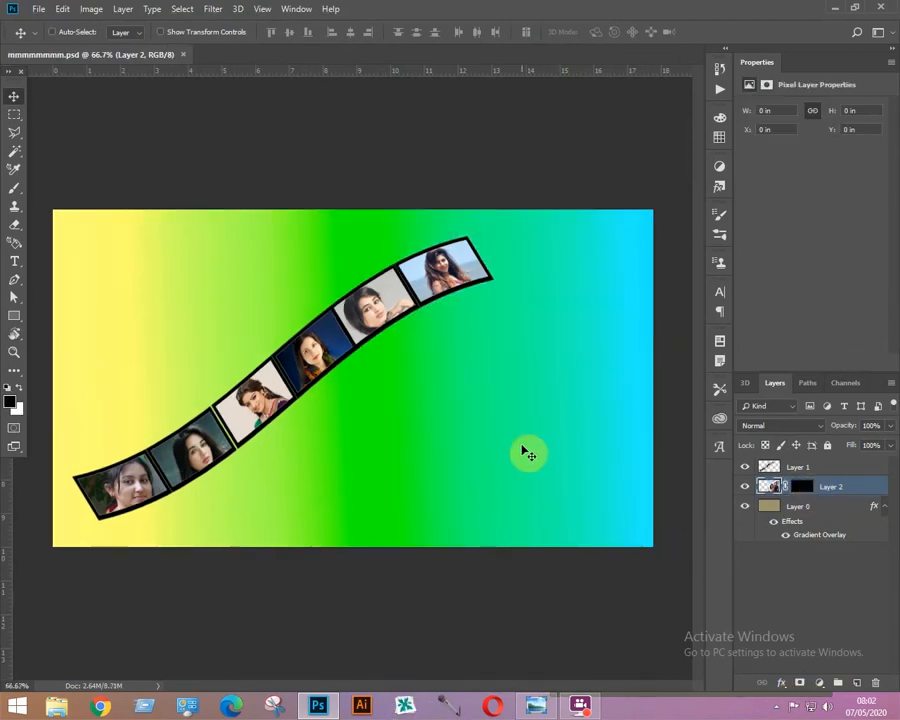
# Set up the Brush tool with 50% hardness and a size of 150 px.
pyautogui.press('b')
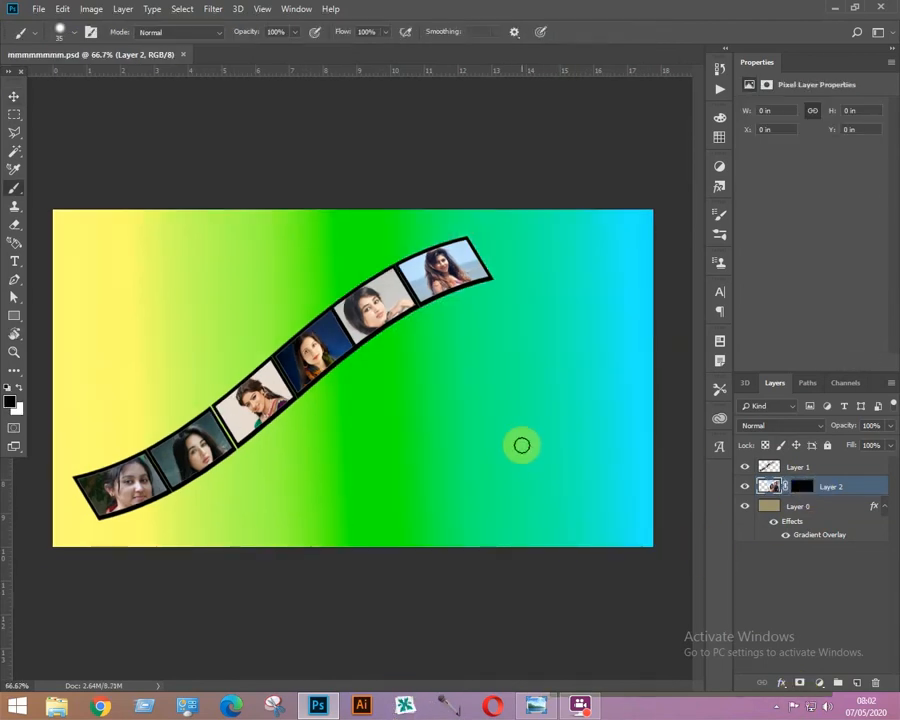
pyautogui.click(57, 31)
pyautogui.click(144, 91)
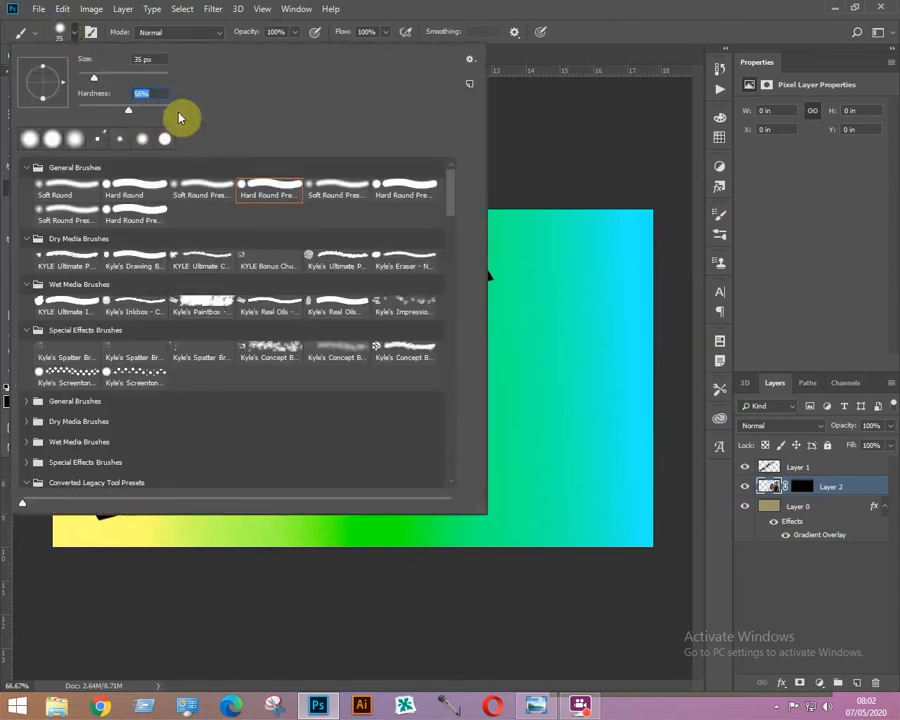
pyautogui.write('50')
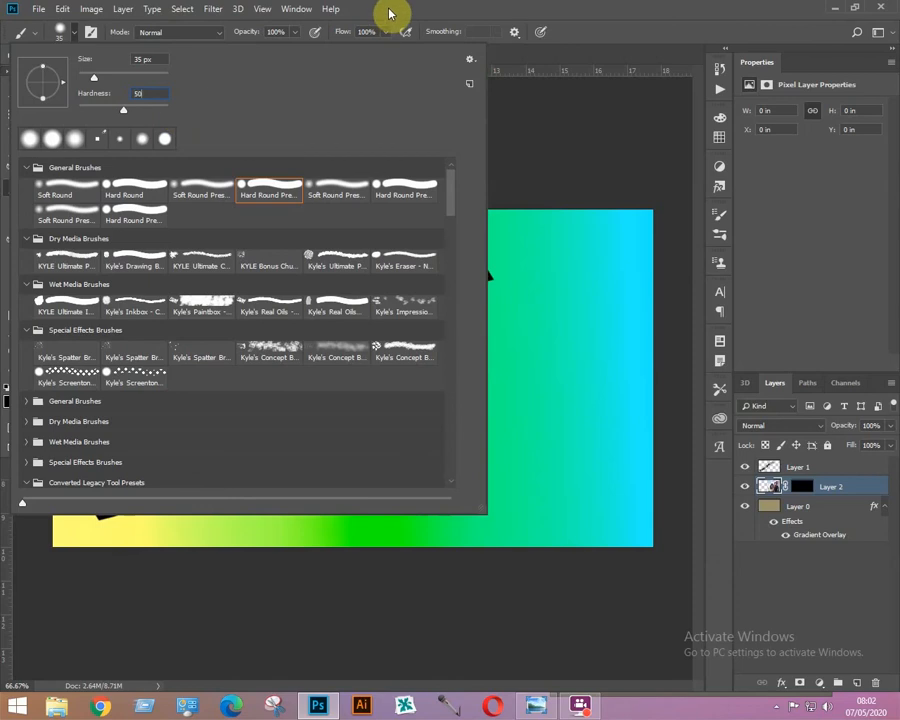
pyautogui.click(389, 14)
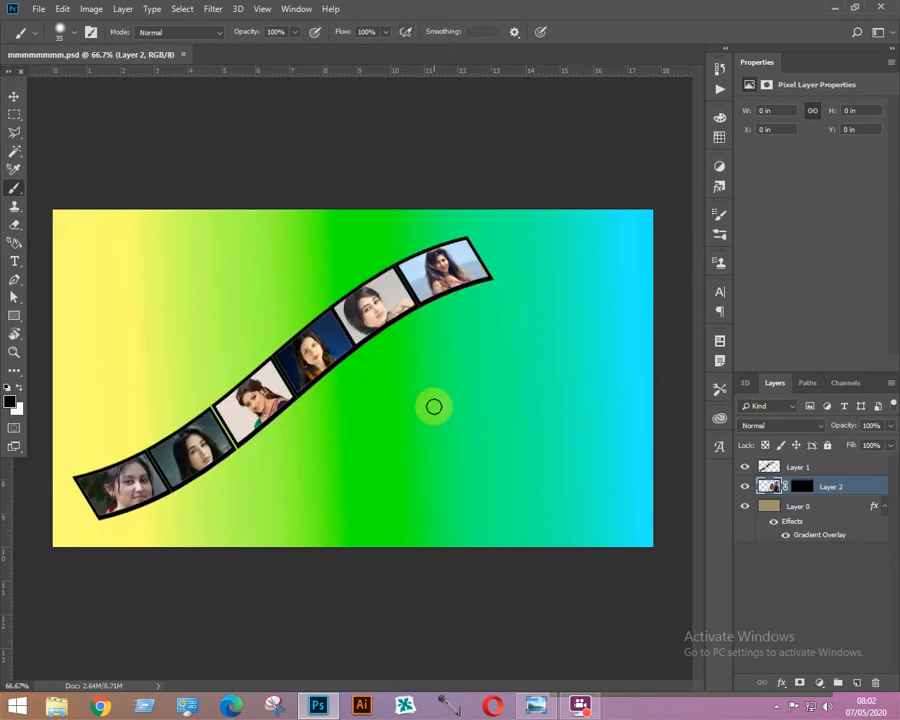
pyautogui.press(']')
pyautogui.press(']')
pyautogui.press(']')
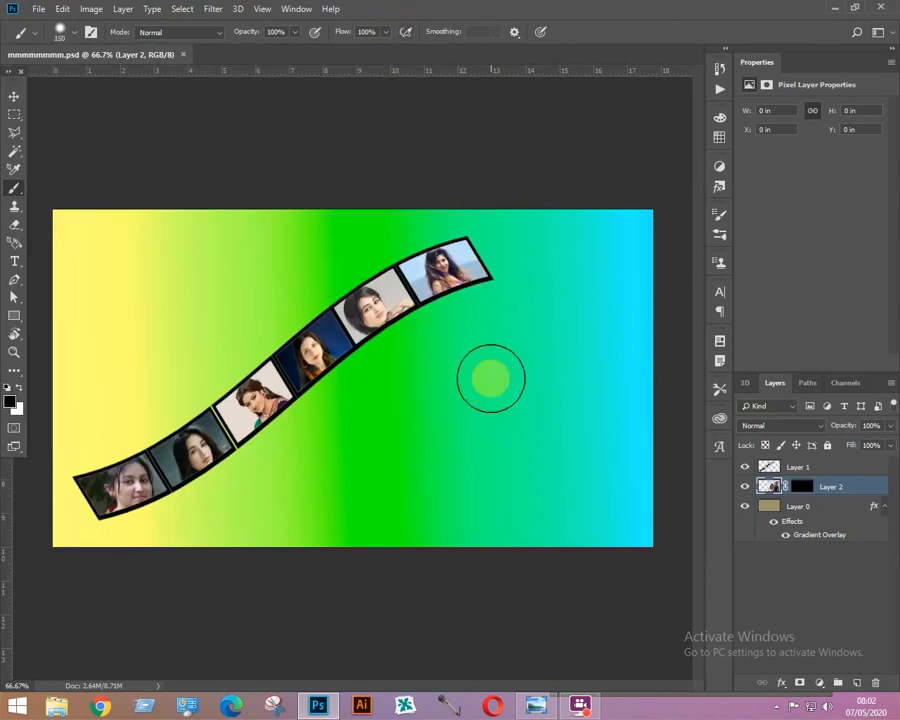
# Paint white on the couple layer's black mask to reveal the bride and groom.
pyautogui.click(18, 389)
pyautogui.click(802, 486)
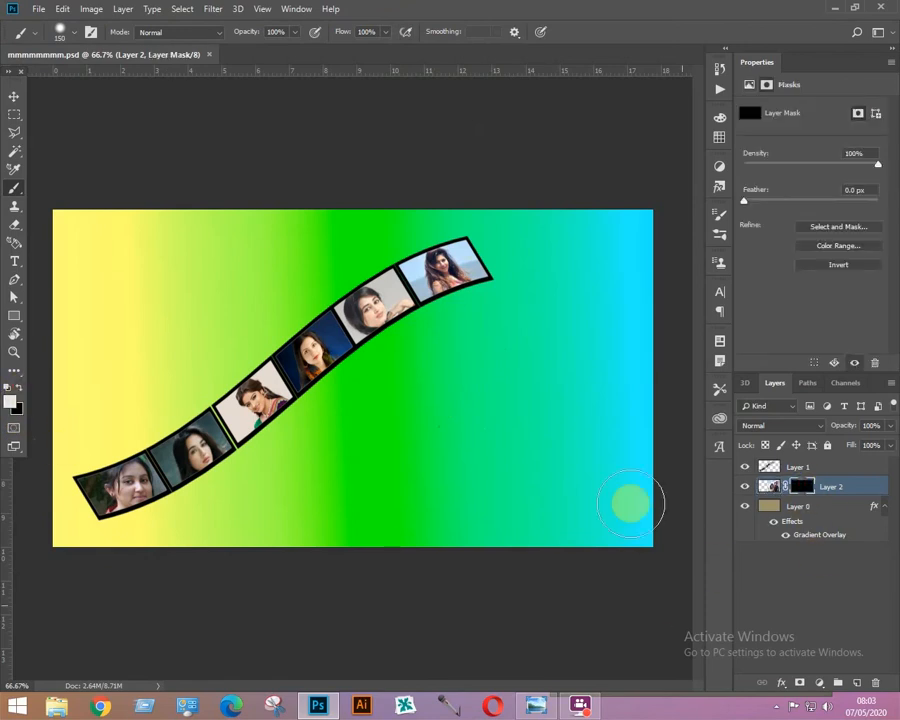
pyautogui.moveTo(497, 318)
pyautogui.mouseDown()
pyautogui.moveTo(442, 446)
pyautogui.moveTo(528, 331)
pyautogui.moveTo(542, 538)
pyautogui.moveTo(565, 358)
pyautogui.moveTo(595, 518)
pyautogui.moveTo(408, 526)
pyautogui.moveTo(455, 320)
pyautogui.moveTo(482, 297)
pyautogui.moveTo(466, 315)
pyautogui.moveTo(617, 538)
pyautogui.moveTo(358, 542)
pyautogui.moveTo(374, 454)
pyautogui.moveTo(504, 305)
pyautogui.moveTo(516, 468)
pyautogui.mouseUp()
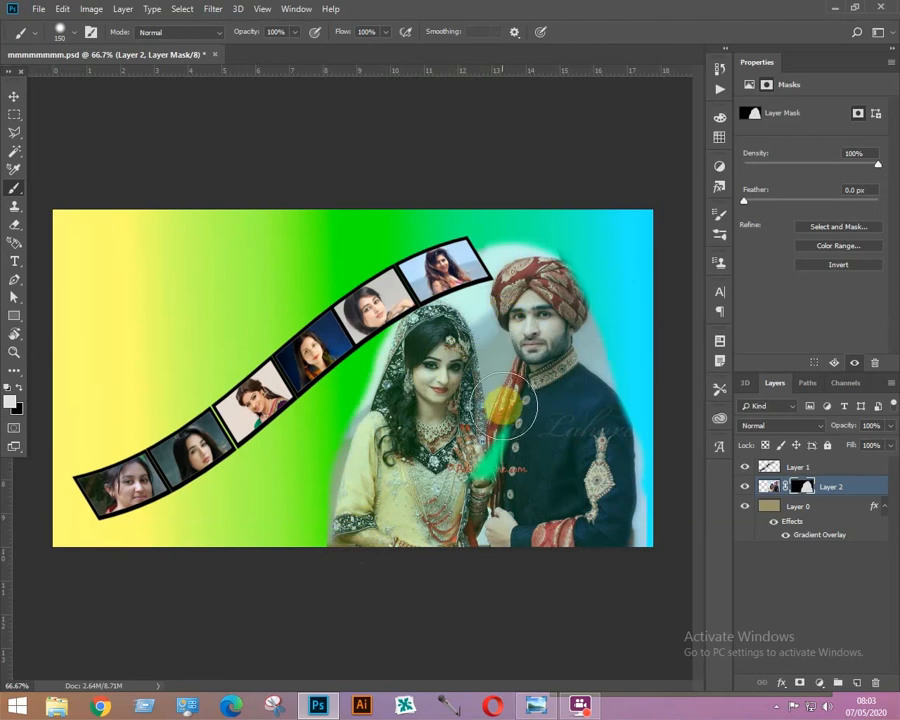
# Paint black on the mask with a brush reduced to 50 px to hide the leftover background beside the groom.
pyautogui.click(19, 386)
pyautogui.click(198, 449)
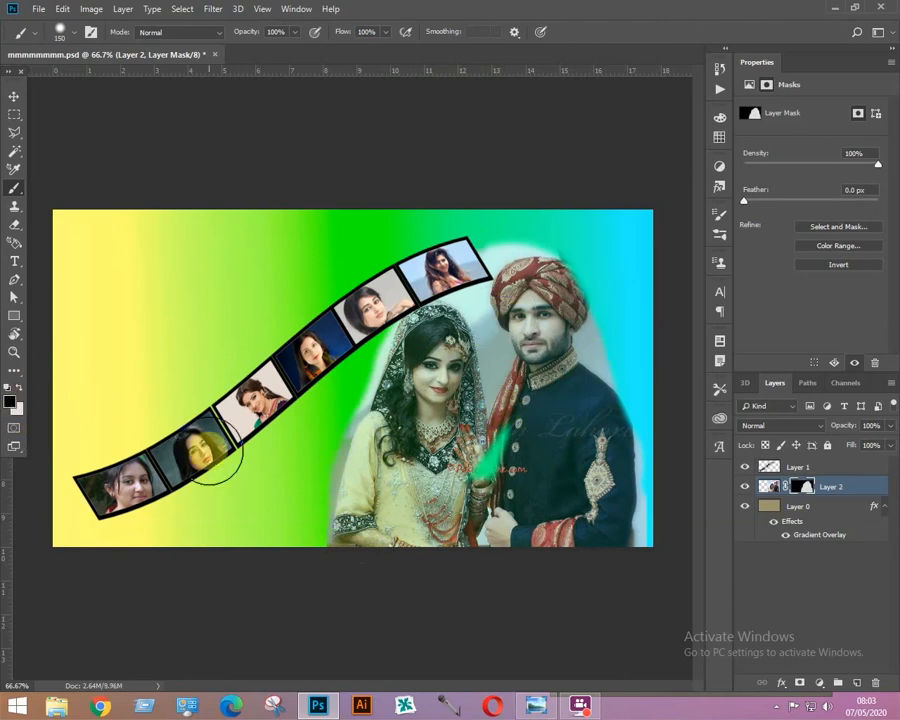
pyautogui.press('[')
pyautogui.press('[')
pyautogui.press('[')
pyautogui.press('[')
pyautogui.press('[')
pyautogui.press('[')
pyautogui.press('[')
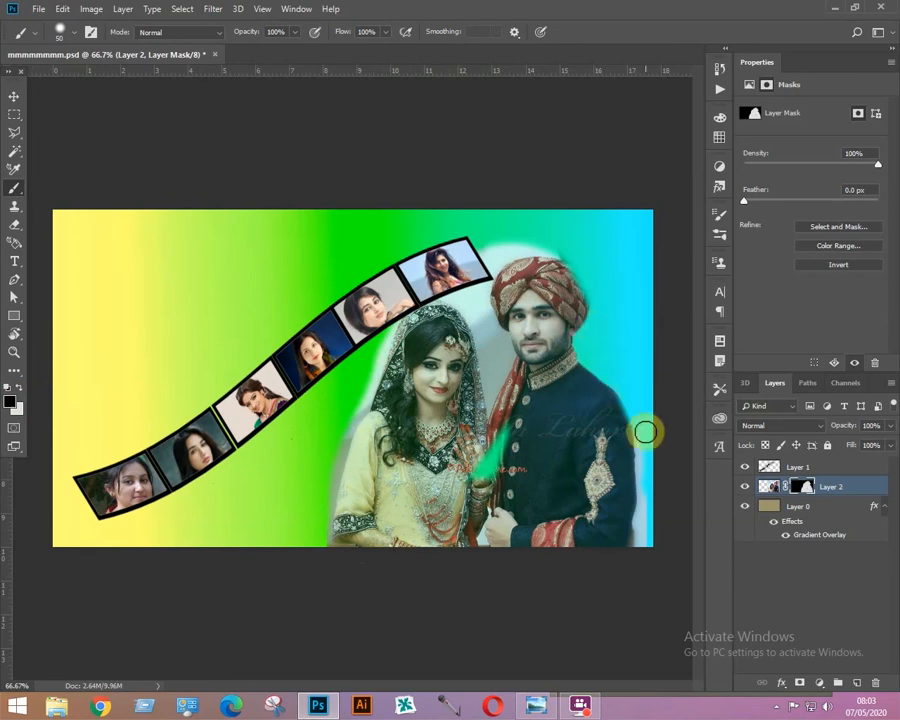
# Restore the top of the groom's turban with white on the mask and hide the halo around it with black.
pyautogui.press('x')
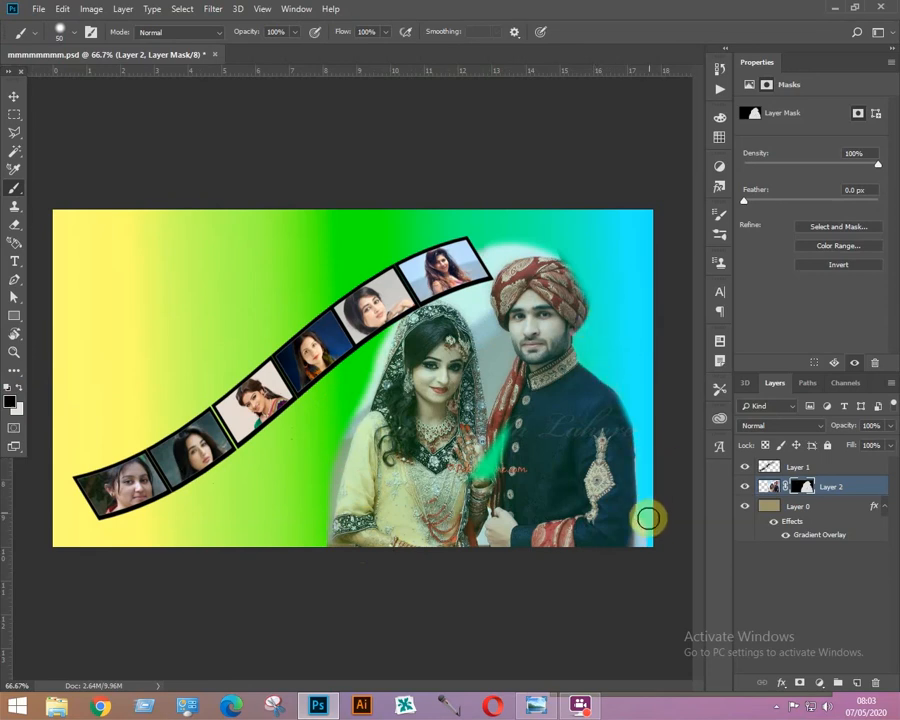
pyautogui.moveTo(555, 245); pyautogui.dragTo(578, 238)
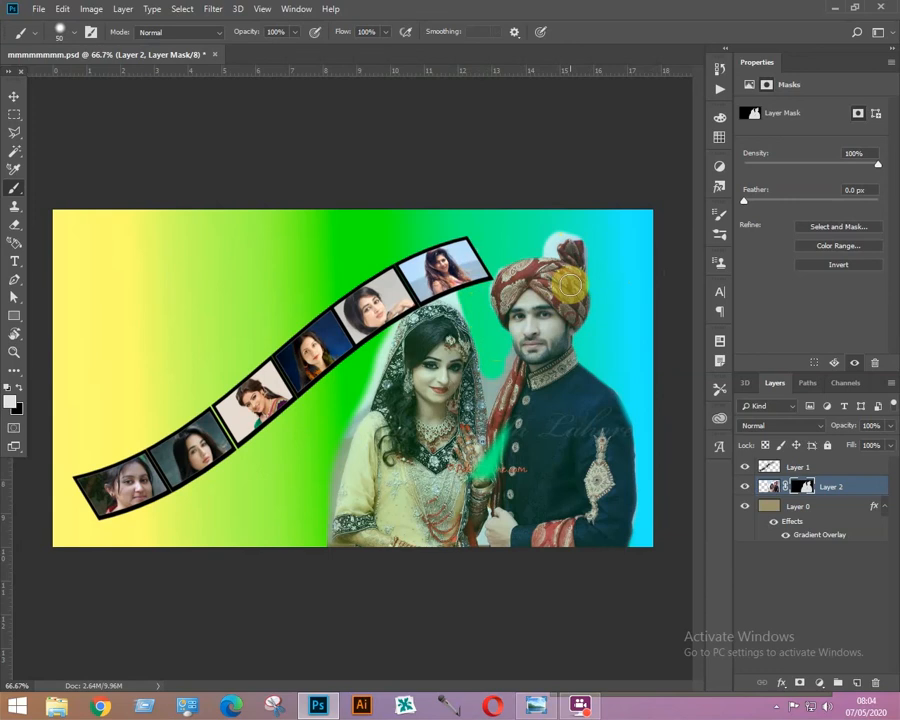
pyautogui.press('x')
pyautogui.moveTo(542, 227)
pyautogui.mouseDown()
pyautogui.moveTo(572, 227)
pyautogui.moveTo(547, 245)
pyautogui.moveTo(543, 232)
pyautogui.mouseUp()
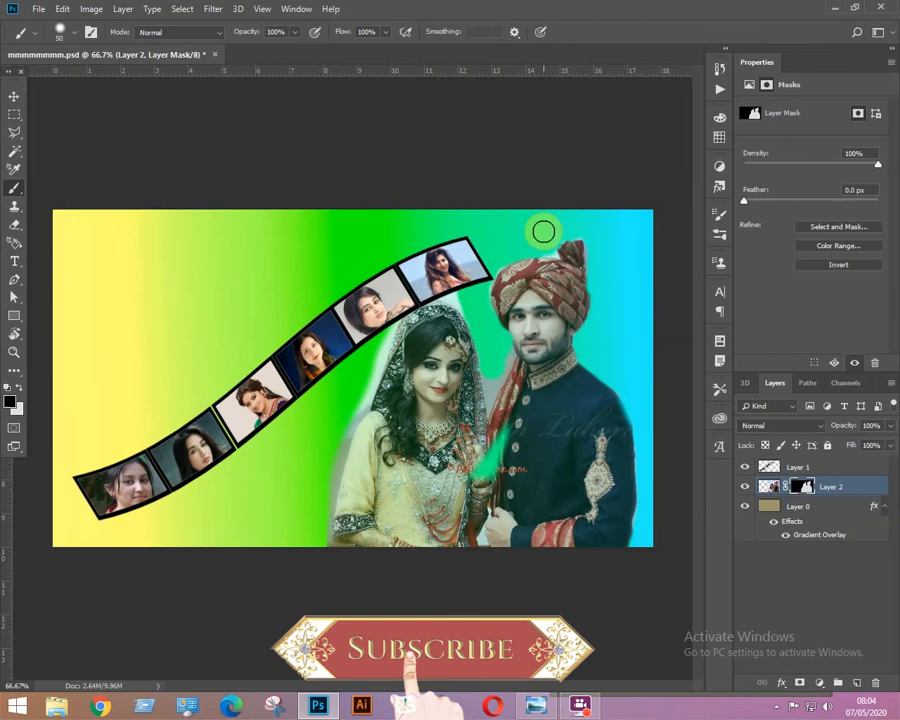
# Trim the remaining background around the turban and the couple's outlines on the mask with a black brush of 20 to 35 px.
pyautogui.press('[')
pyautogui.press('[')
pyautogui.click(555, 260)
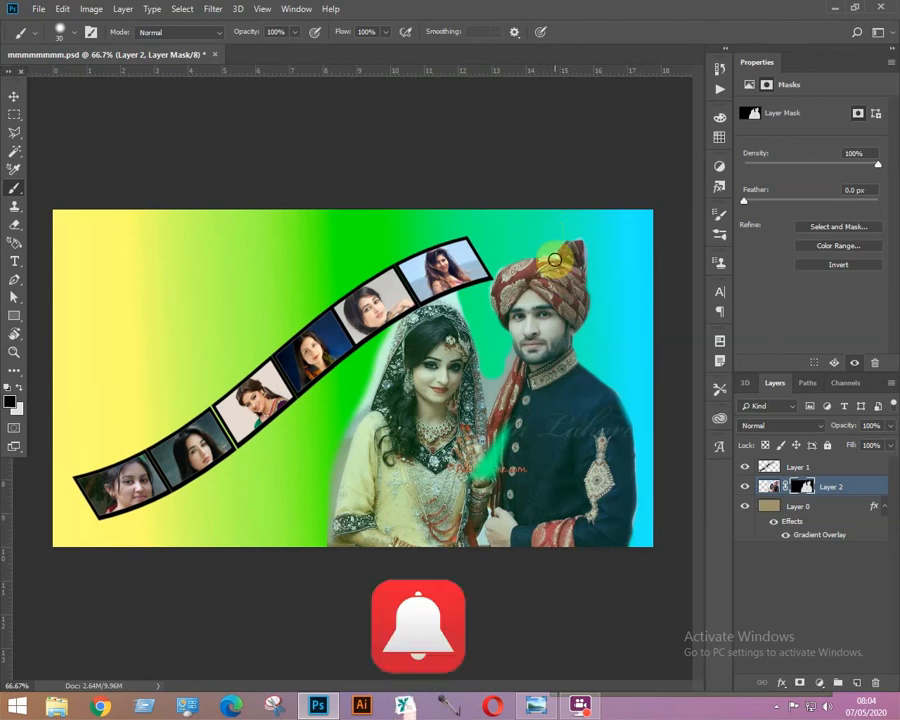
pyautogui.moveTo(555, 260)
pyautogui.mouseDown()
pyautogui.moveTo(543, 247)
pyautogui.moveTo(514, 257)
pyautogui.mouseUp()
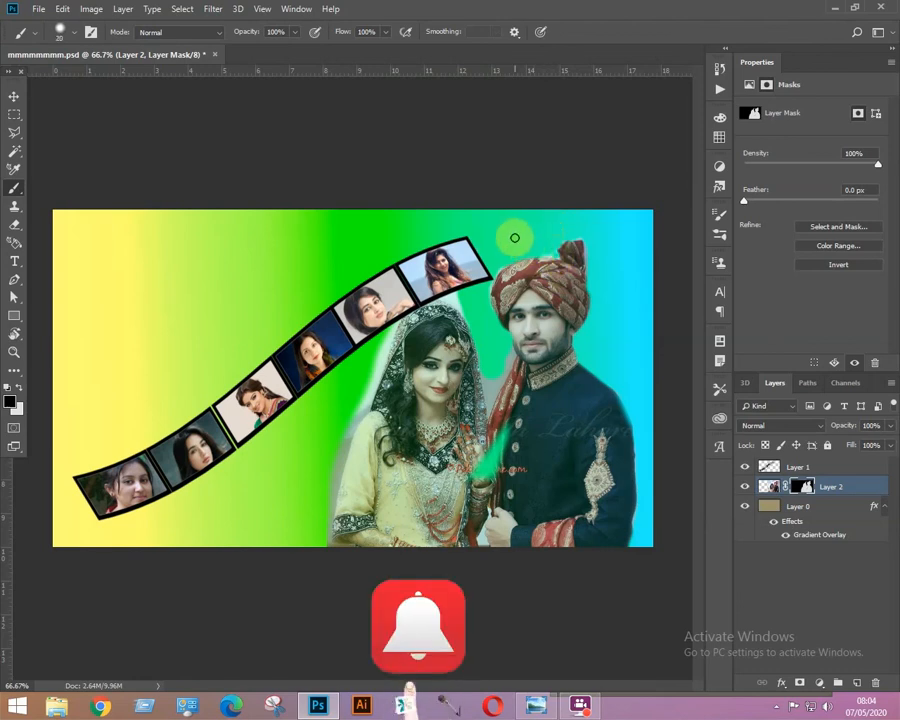
pyautogui.scroll(1, 600, 327)
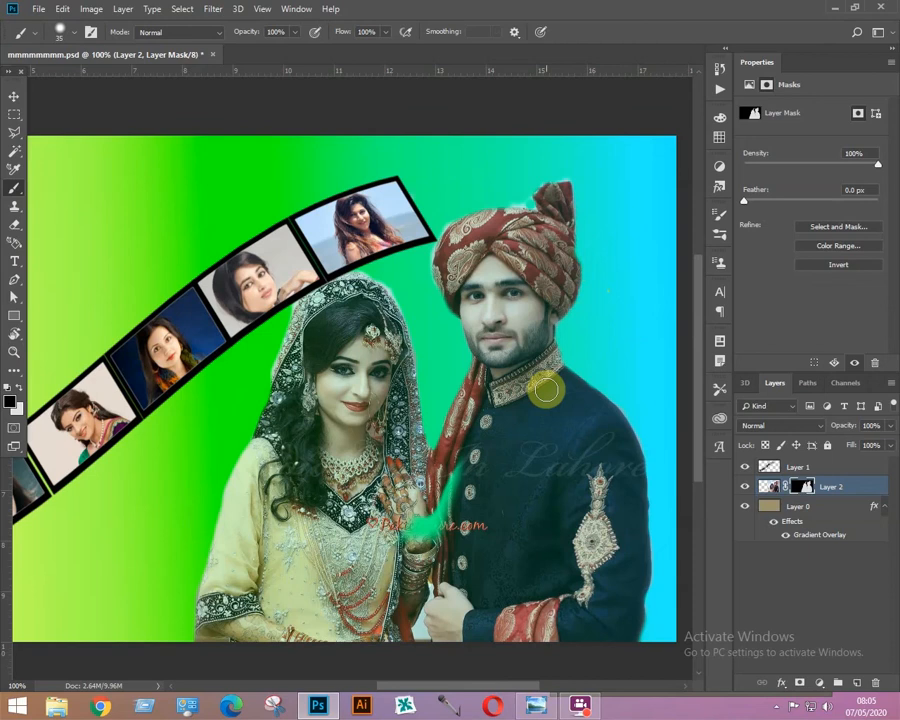
pyautogui.scroll(-2, 552, 398)
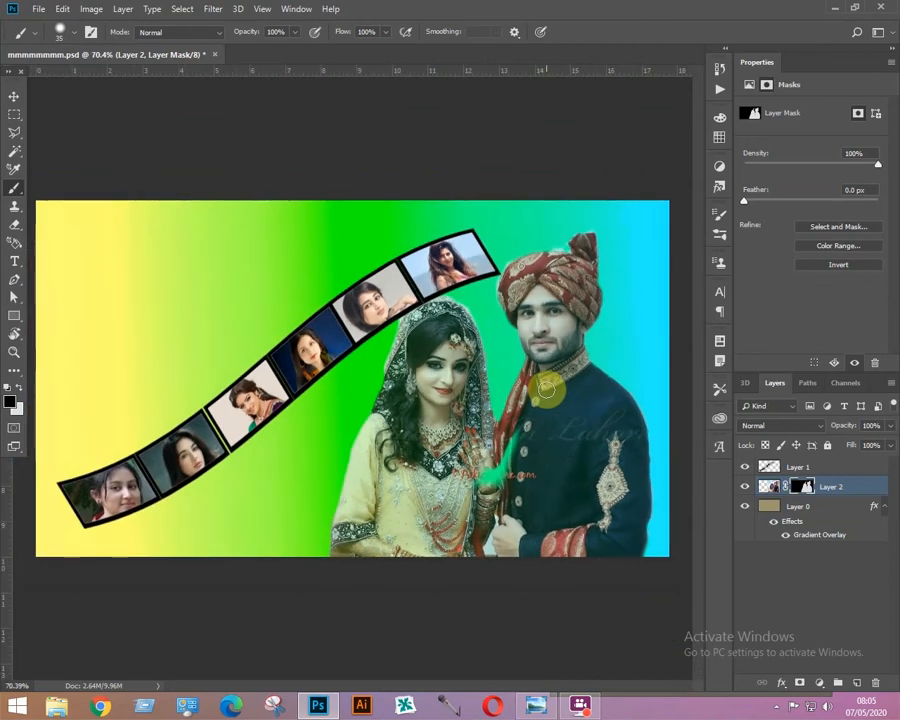
# Give the bride-and-groom layer a Multiply drop shadow with 100% opacity, 1 px distance, 4% spread and 95 px size.
pyautogui.click(766, 489)
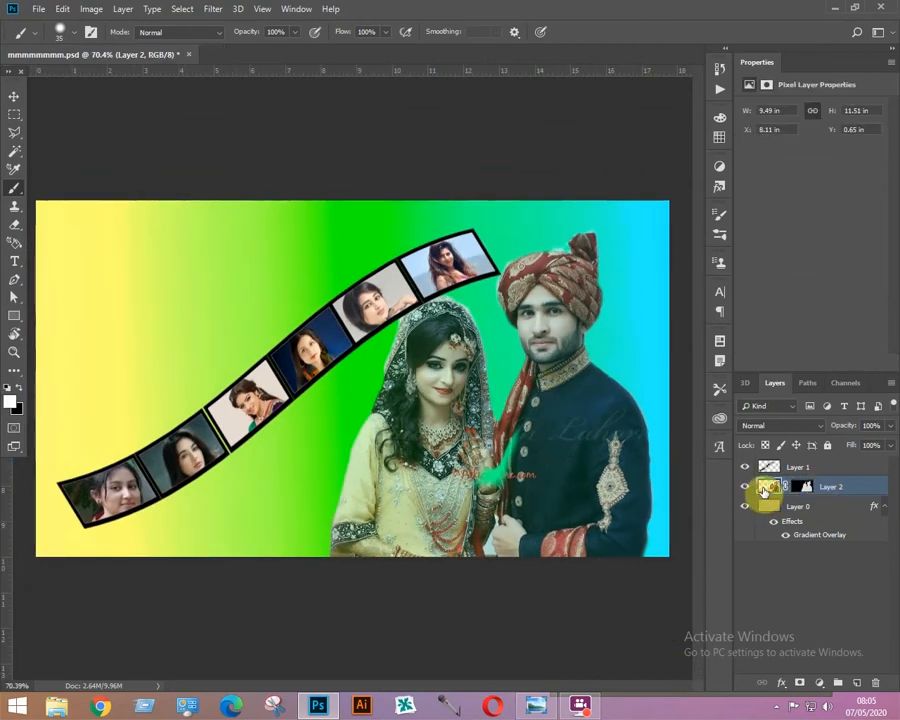
pyautogui.doubleClick(766, 489)
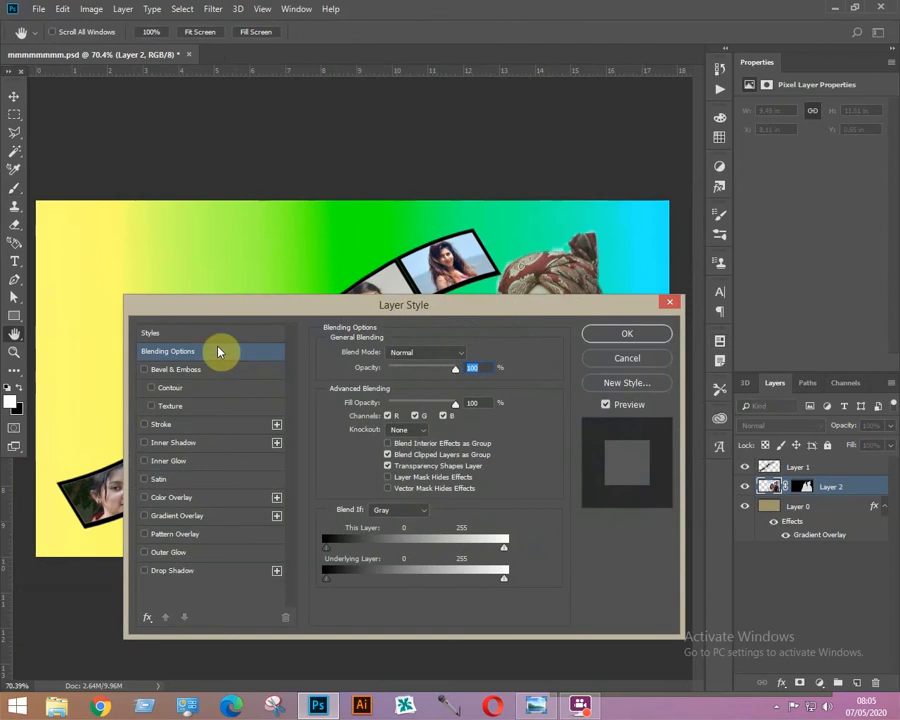
pyautogui.click(155, 577)
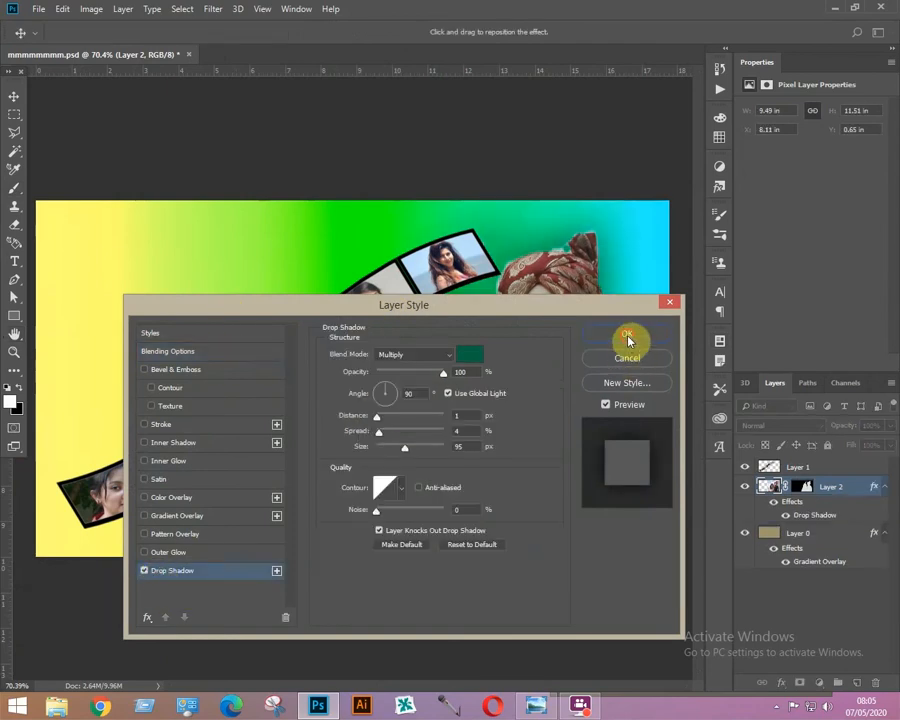
pyautogui.click(628, 336)
pyautogui.press('b')
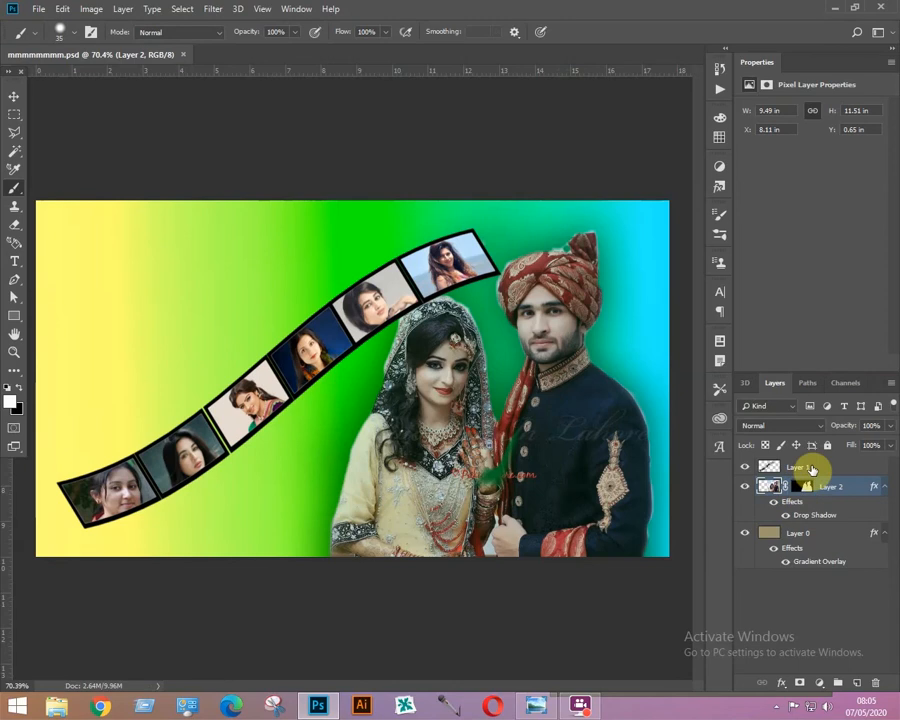
# Add a new layer above the film strip layer and draw a circular selection about 4.5 in wide over the canvas's left half.
pyautogui.click(805, 468)
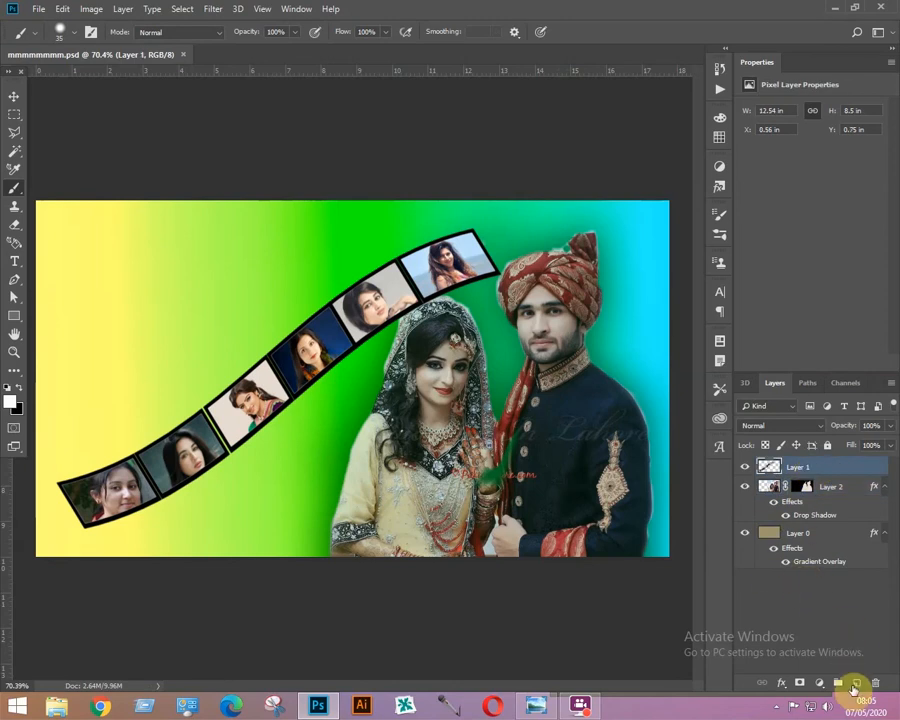
pyautogui.click(856, 685)
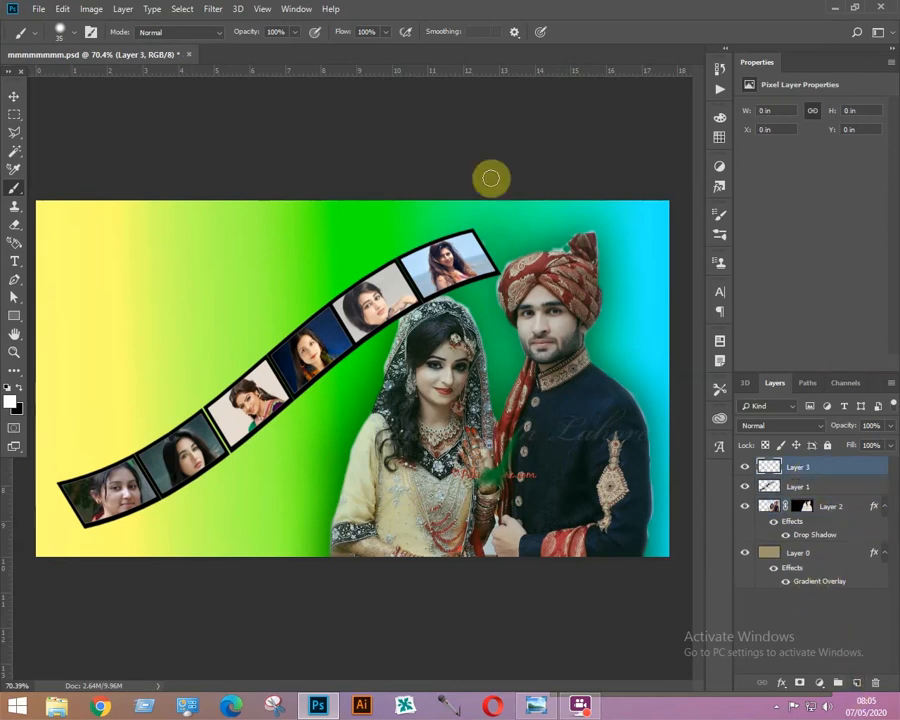
pyautogui.click(20, 118)
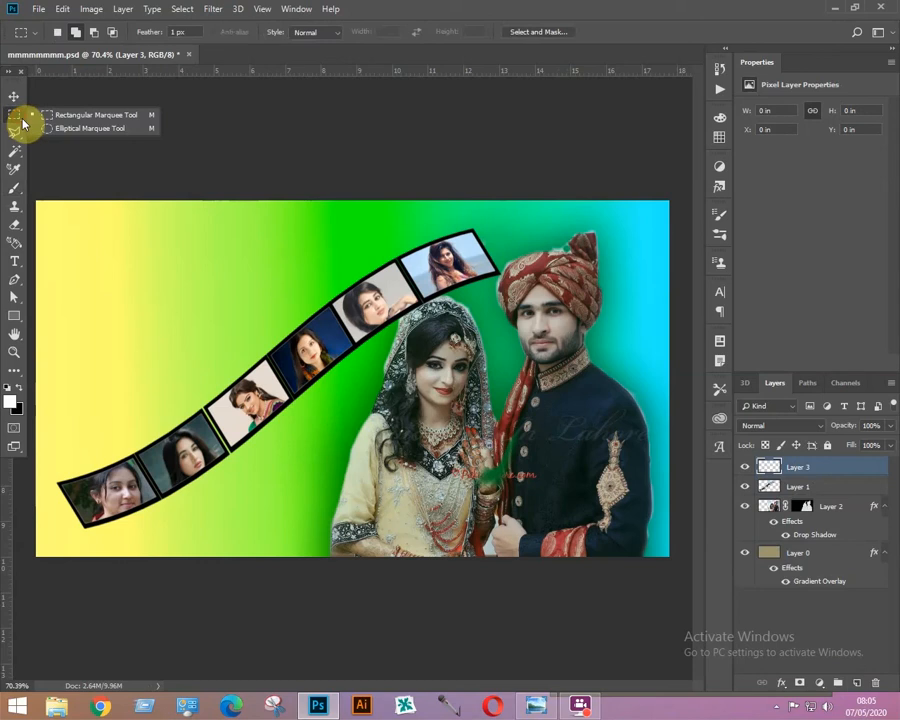
pyautogui.click(82, 130)
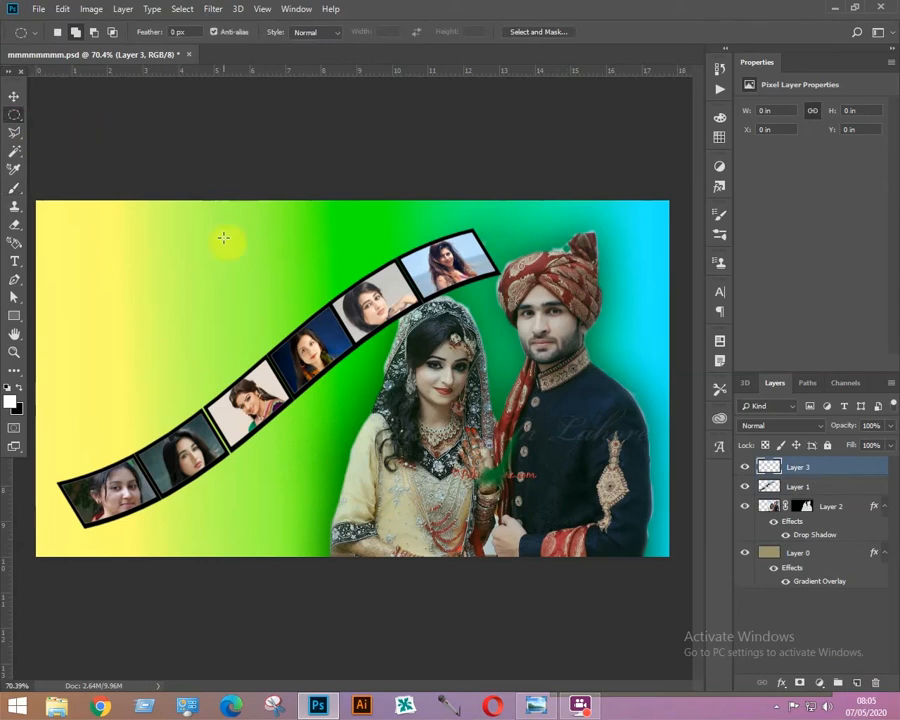
pyautogui.moveTo(102, 251); pyautogui.dragTo(262, 468)
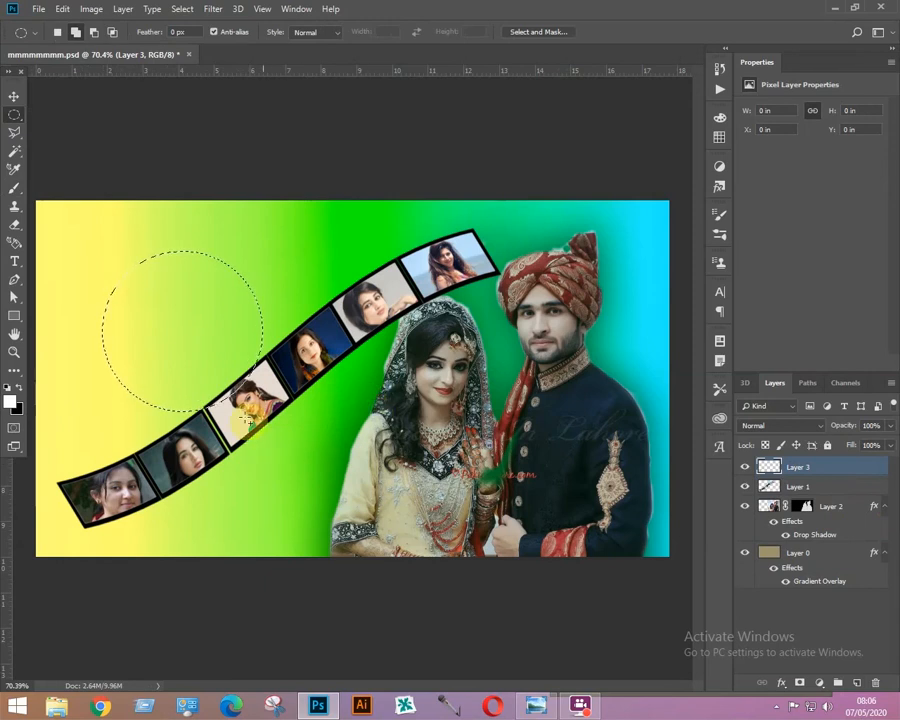
# Fill the circular selection with black and move the circle into the upper-left area of the canvas.
pyautogui.click(8, 386)
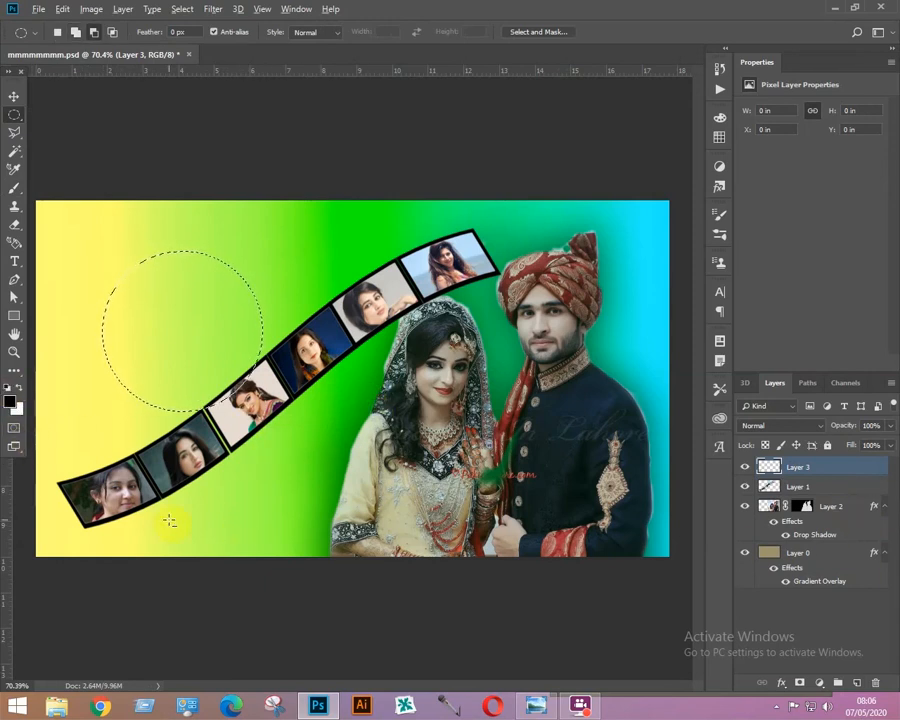
pyautogui.hotkey('alt', 'BackSpace')
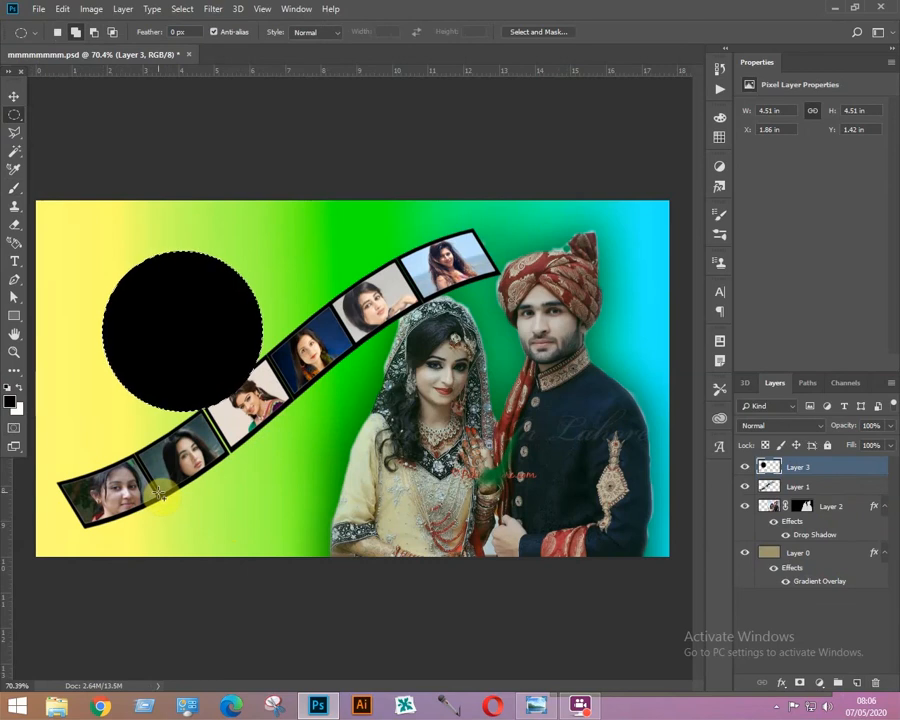
pyautogui.press('v')
pyautogui.moveTo(182, 343); pyautogui.dragTo(154, 306)
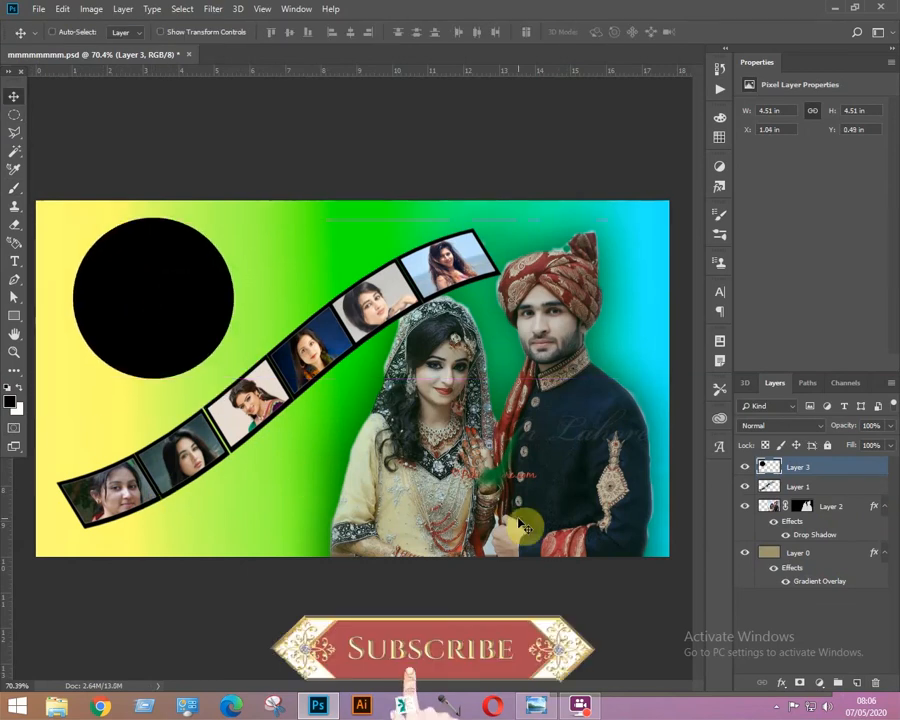
# Duplicate the black circle layer and raise the copy's lightness to near white with Hue/Saturation.
pyautogui.hotkey('ctrl', 'j')
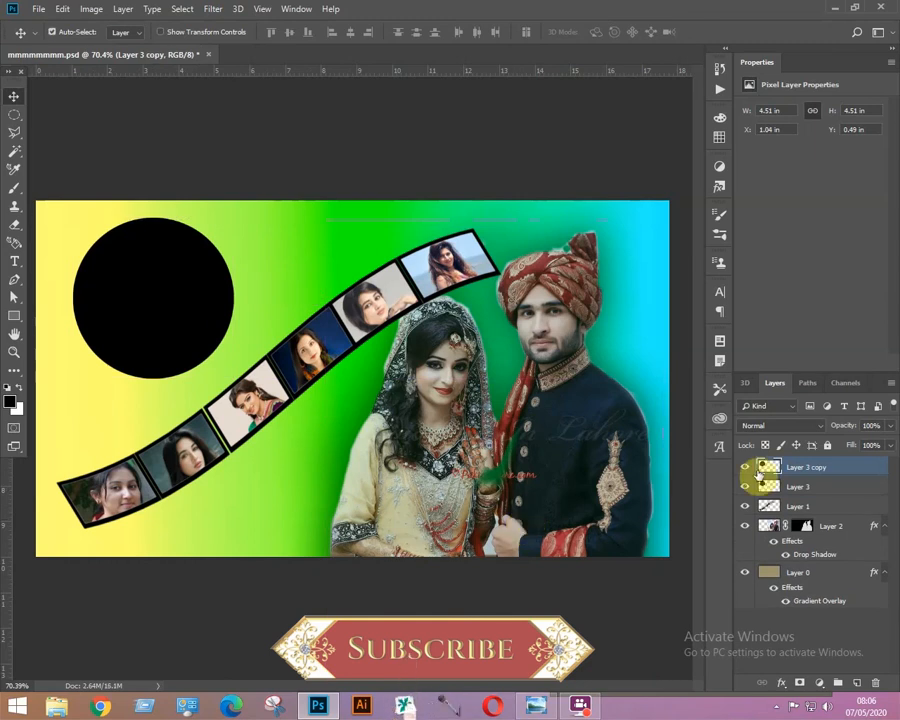
pyautogui.hotkey('ctrl', 'u')
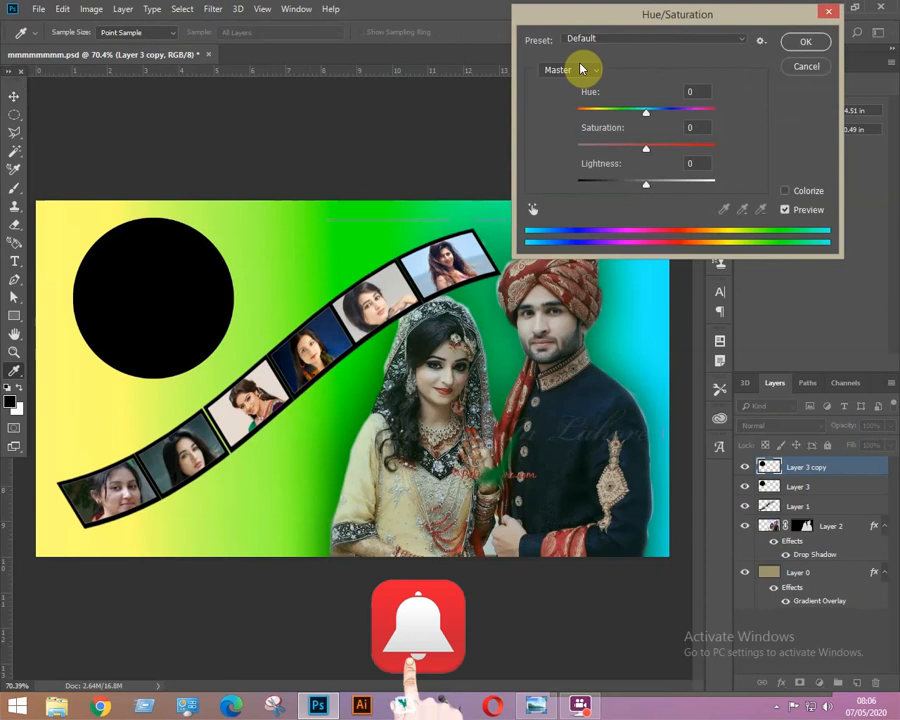
pyautogui.moveTo(646, 186); pyautogui.dragTo(713, 189)
pyautogui.click(813, 40)
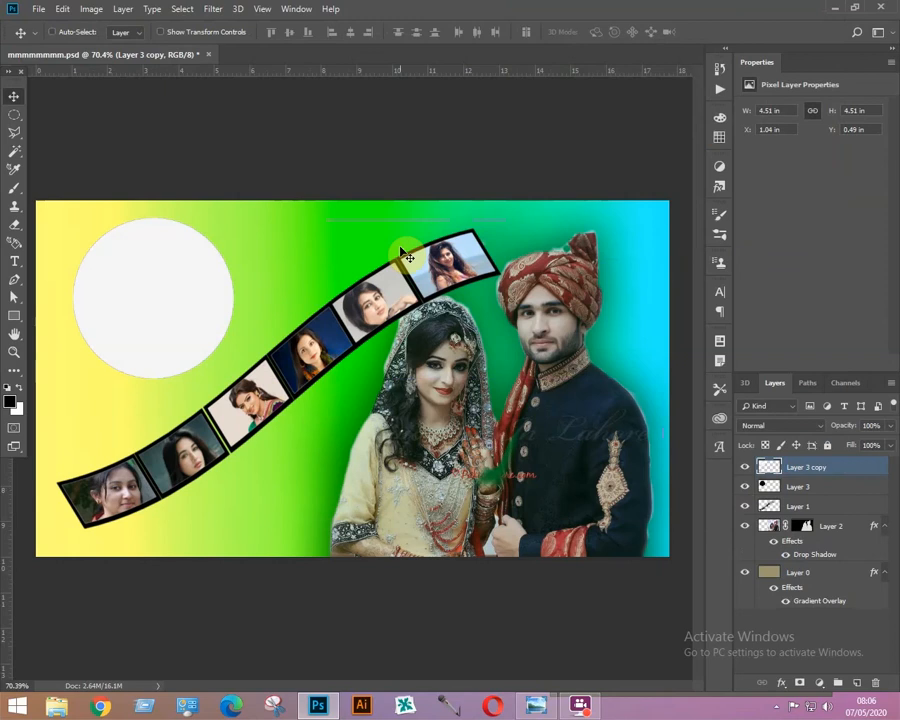
# Scale the white circle down about its centre to about 3.9 in wide, leaving a black ring around it.
pyautogui.press('ctrl')
pyautogui.hotkey('ctrl', 't')
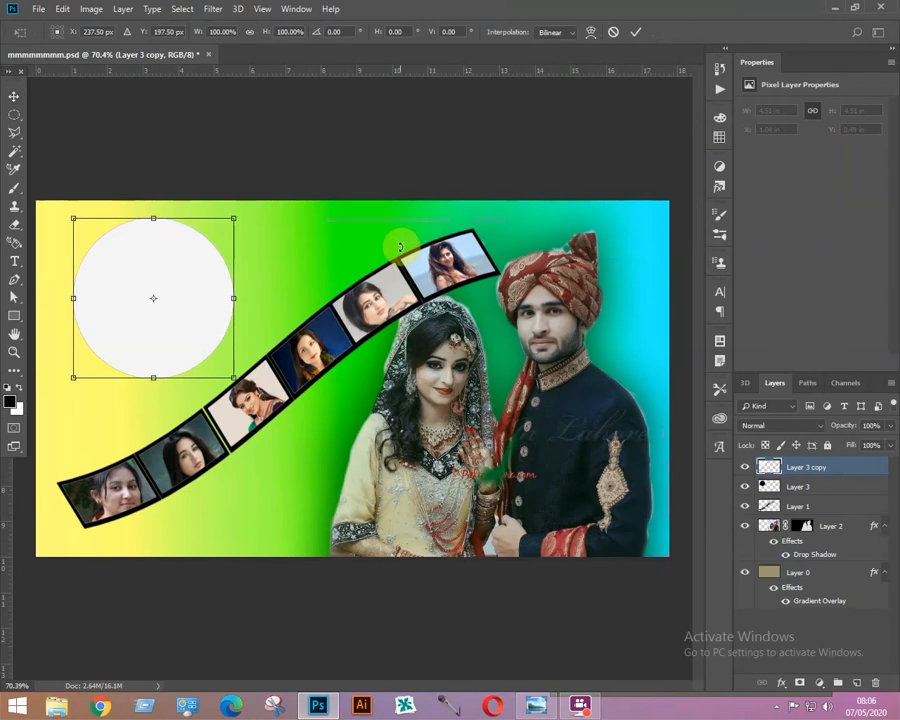
pyautogui.moveTo(233, 220); pyautogui.dragTo(222, 229)
pyautogui.press('Return')
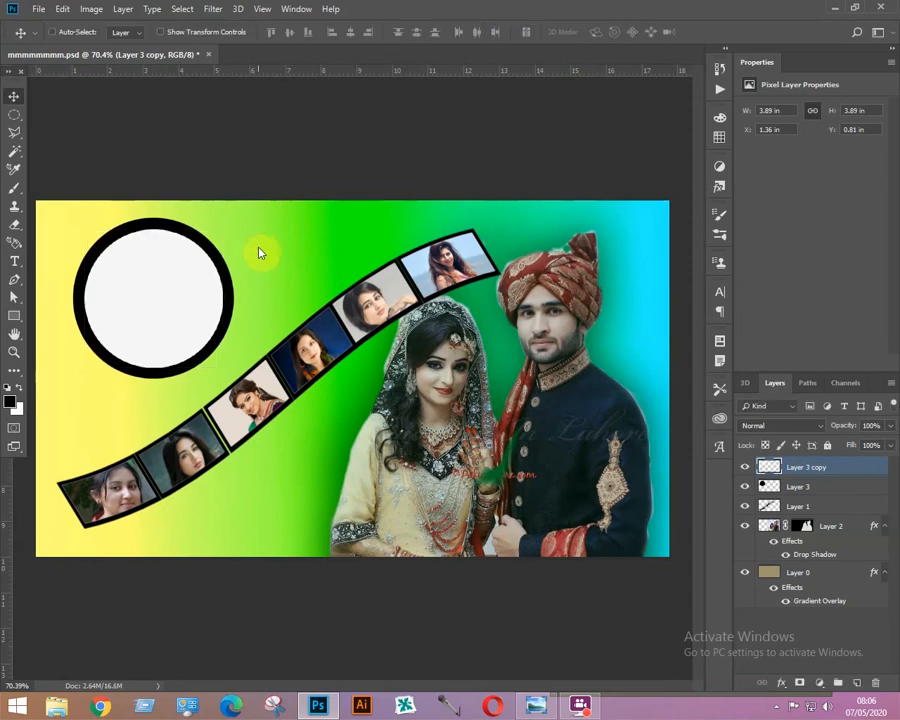
# Soften the white circle's edge by inverting its selection, feathering it 10 px, deleting the selected pixels and deselecting.
pyautogui.rightClick(148, 284)
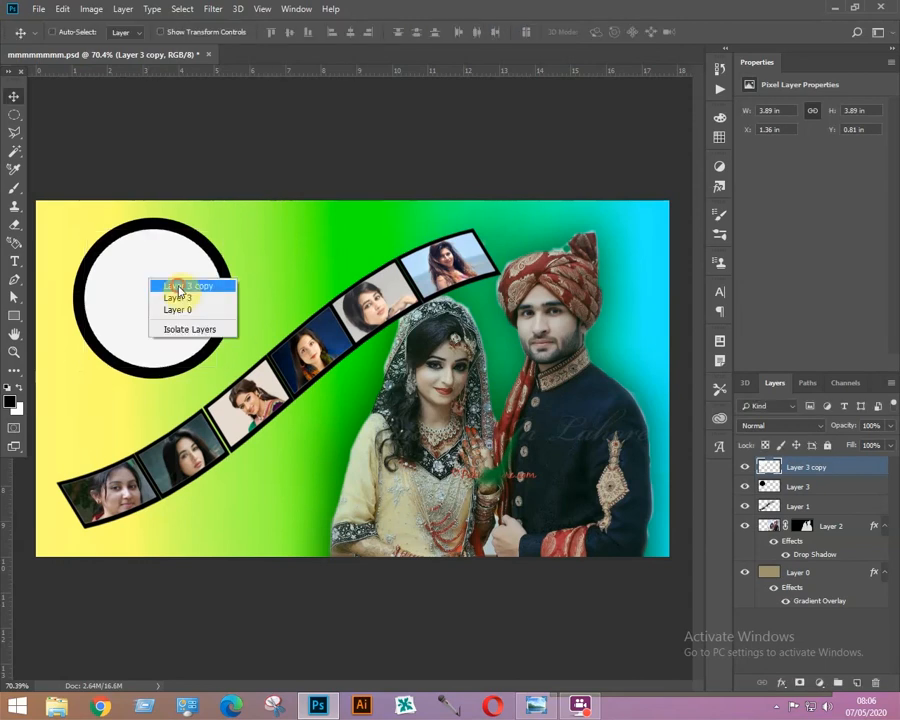
pyautogui.click(178, 286)
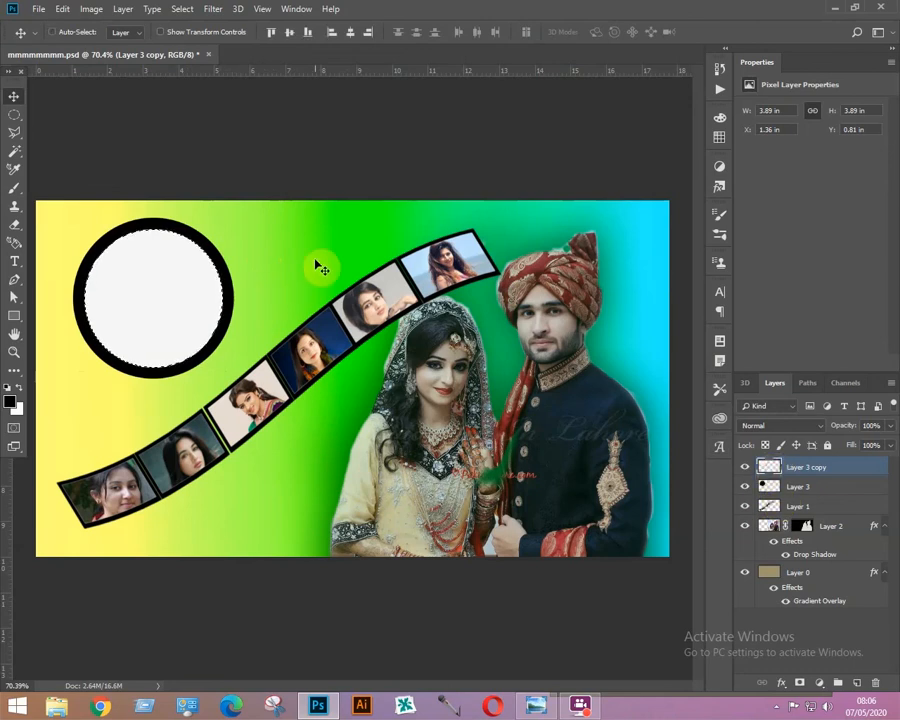
pyautogui.press('ctrl')
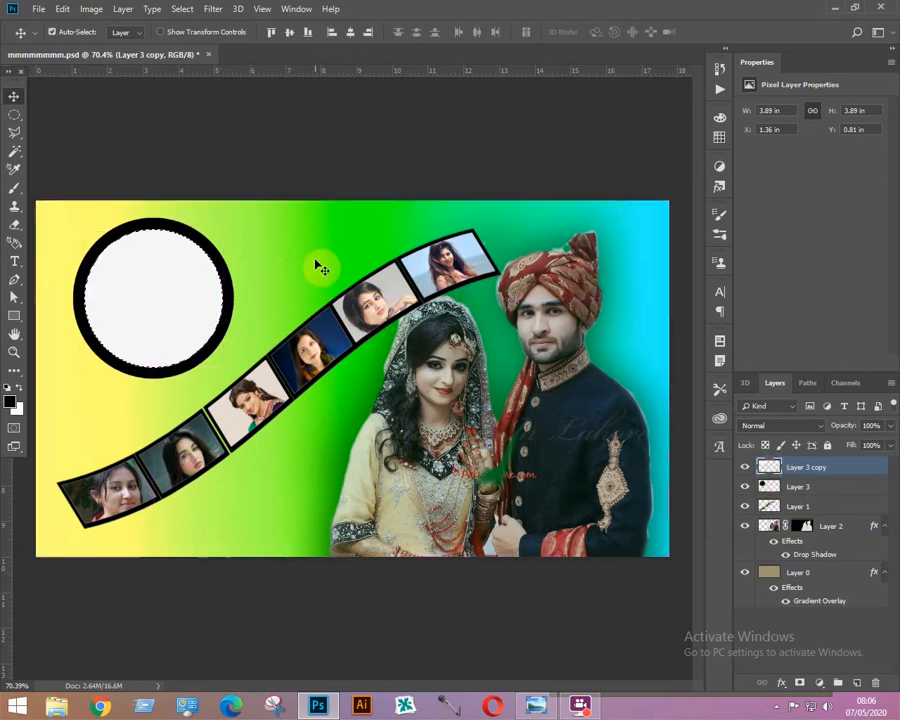
pyautogui.hotkey('ctrl', 'a')
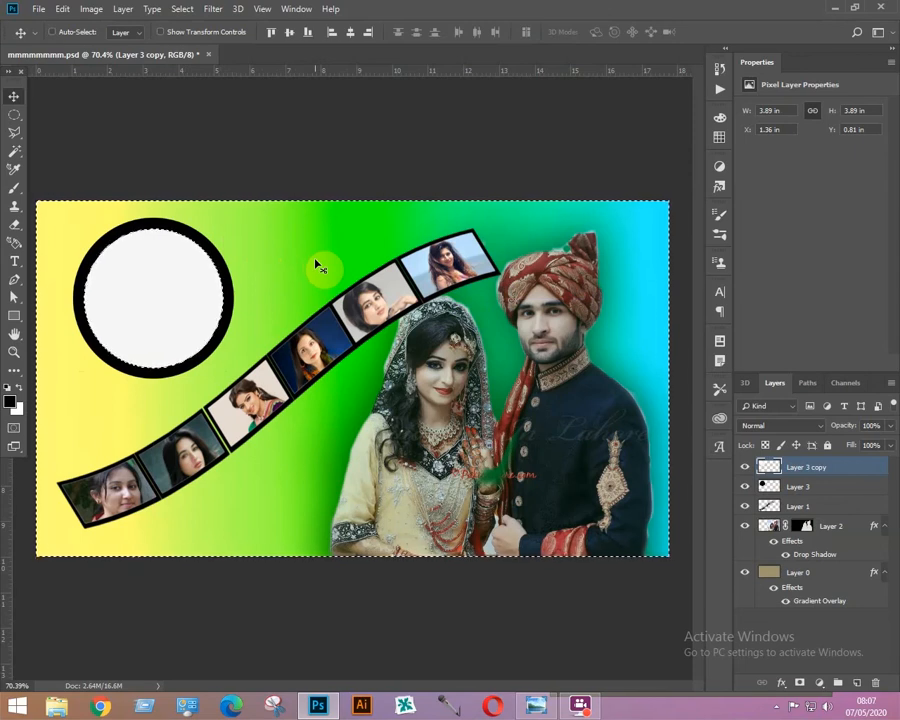
pyautogui.hotkey('shift', 'F6')
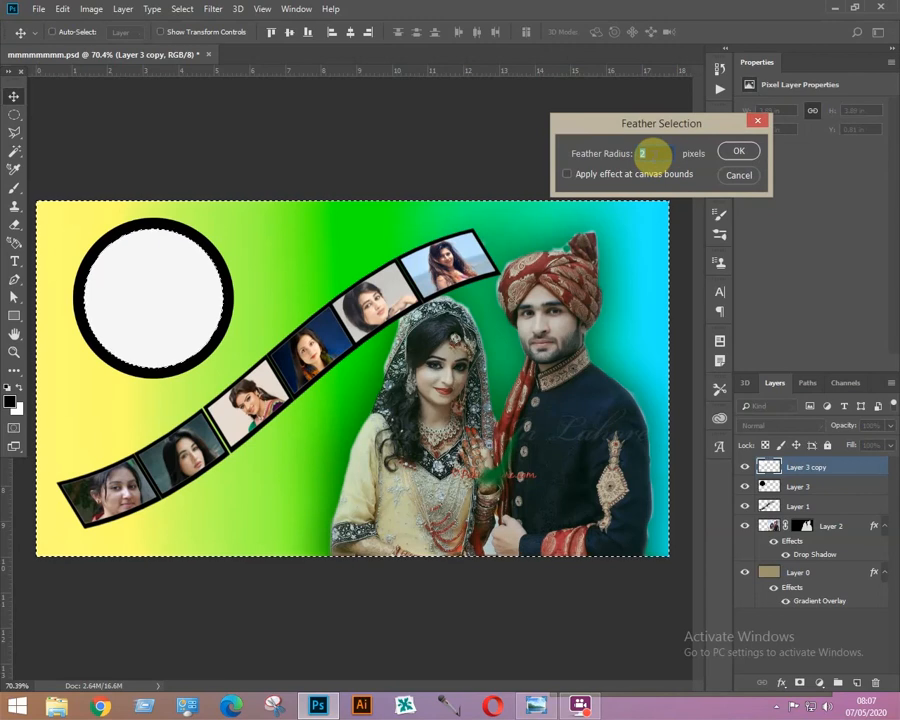
pyautogui.write('10')
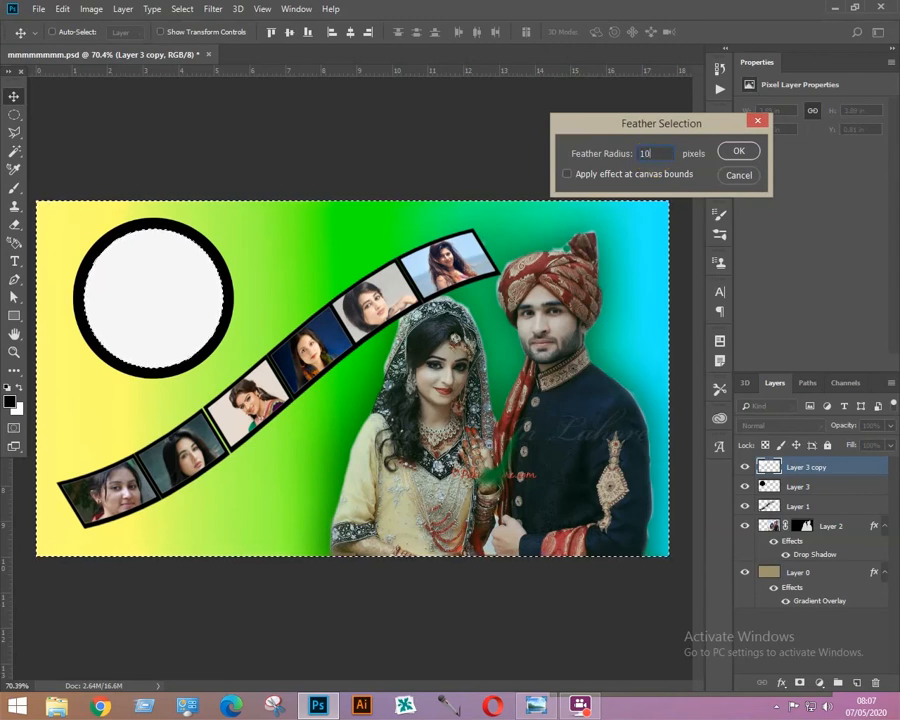
pyautogui.click(756, 154)
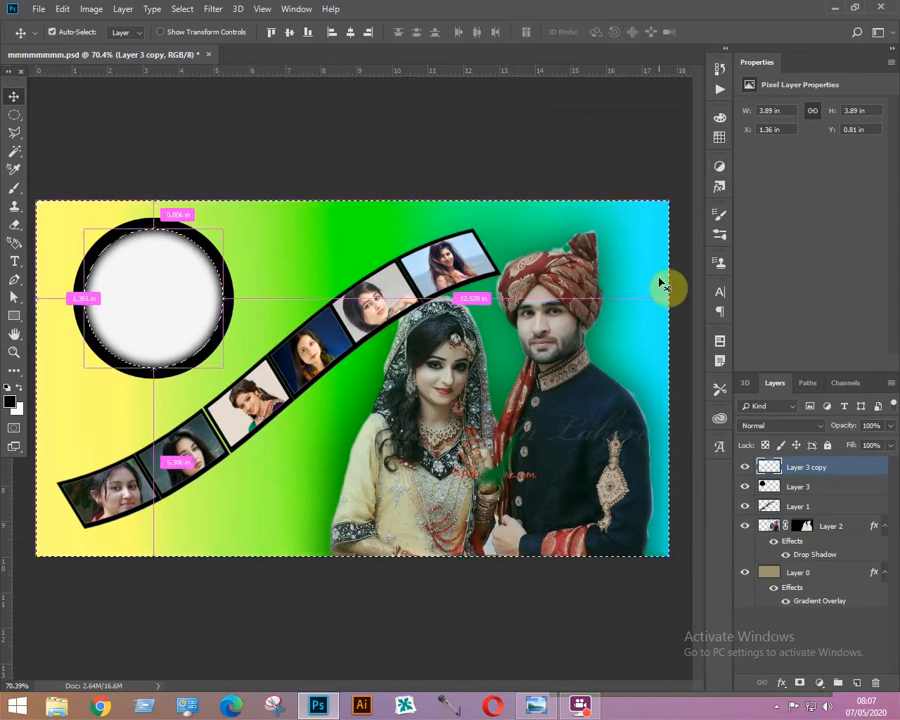
pyautogui.hotkey('ctrl', 'd')
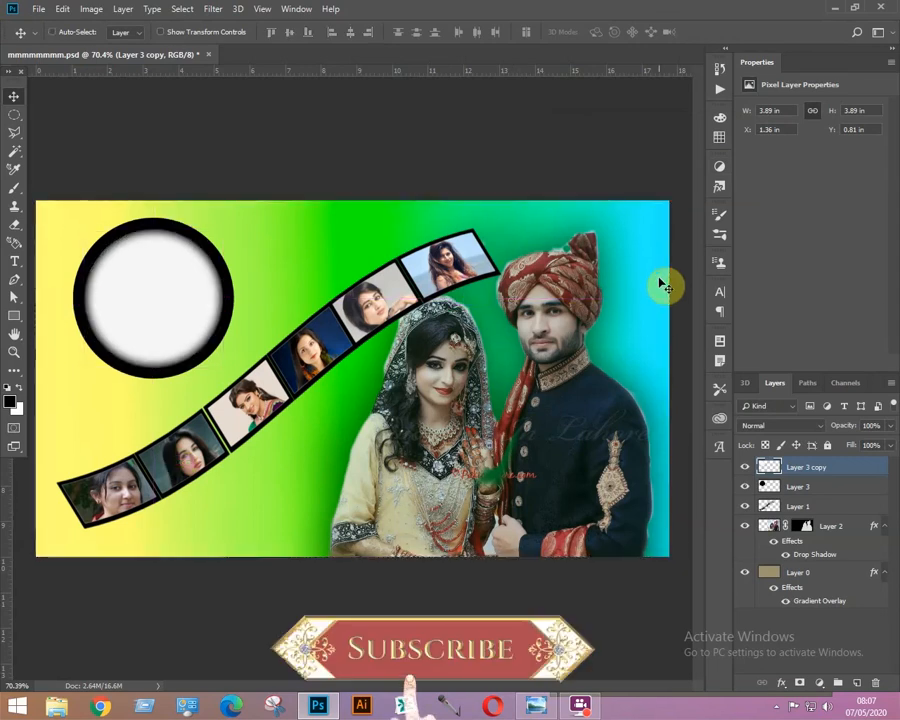
# Select the black circle's outline on its layer, feather the selection 20 px, delete its interior and deselect.
pyautogui.rightClick(233, 299)
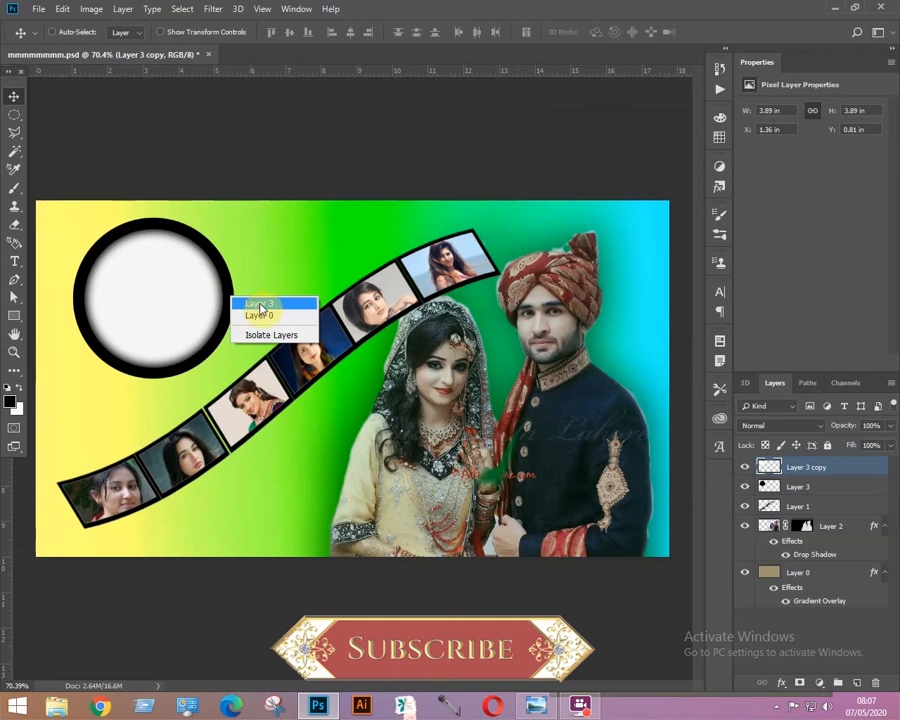
pyautogui.click(259, 304)
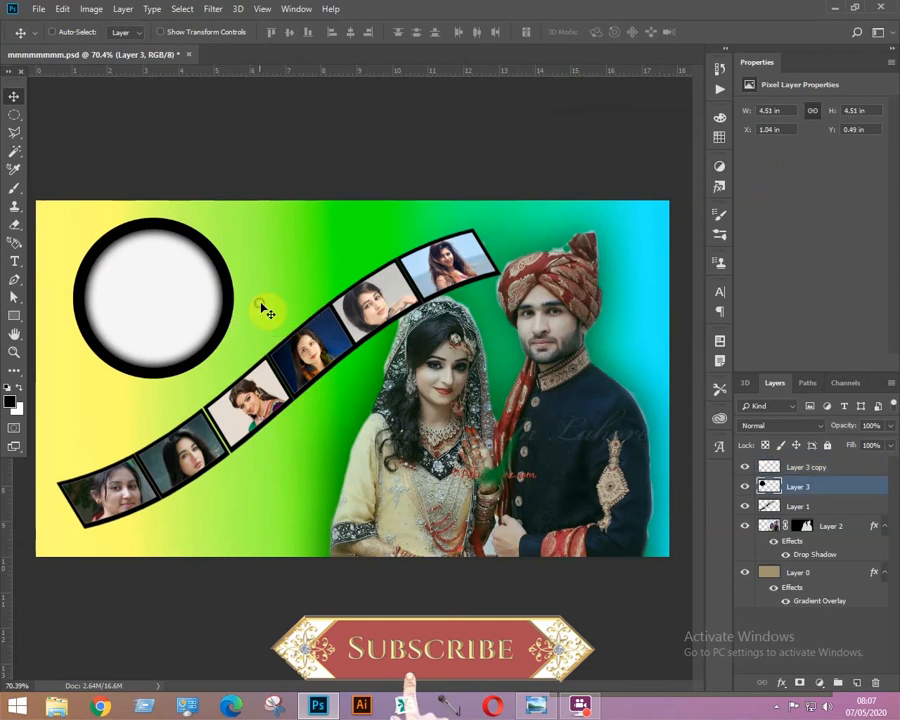
pyautogui.keyDown('ctrl'); pyautogui.click(768, 487); pyautogui.keyUp('ctrl')
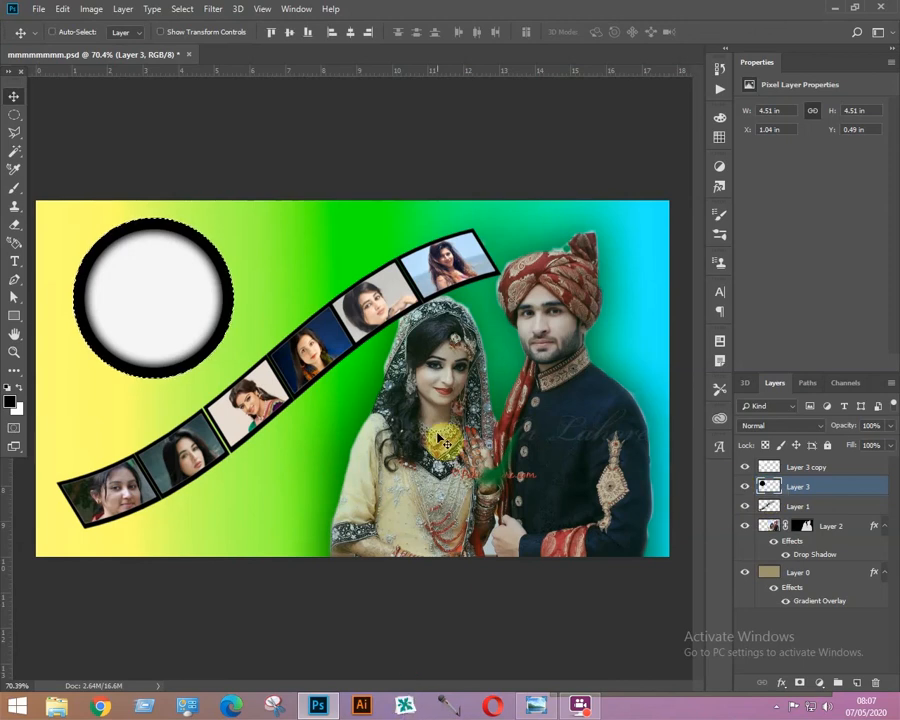
pyautogui.hotkey('shift', 'F6')
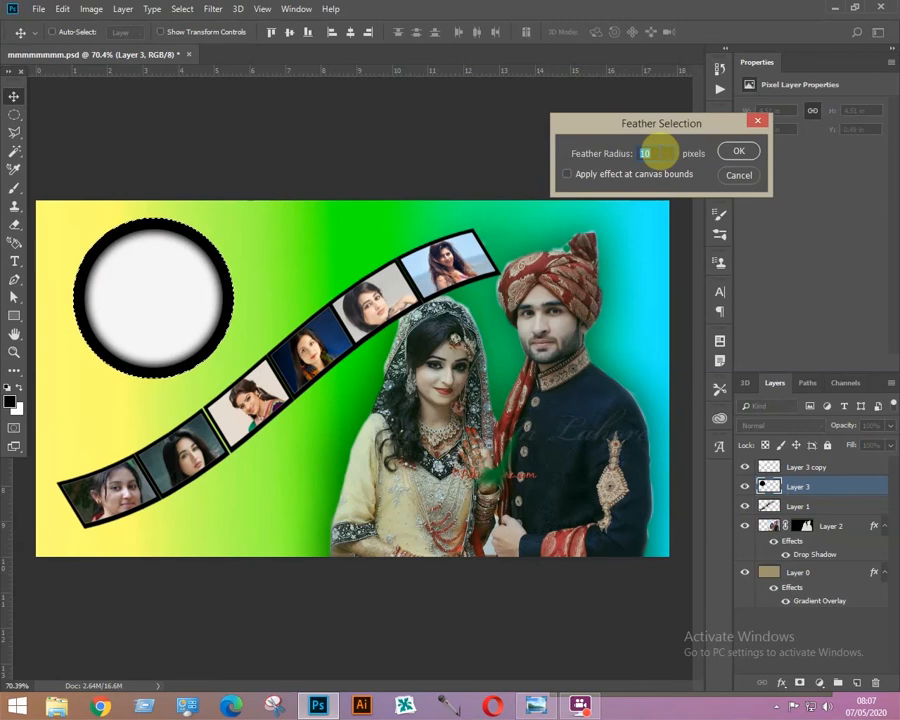
pyautogui.write('20')
pyautogui.press('Return')
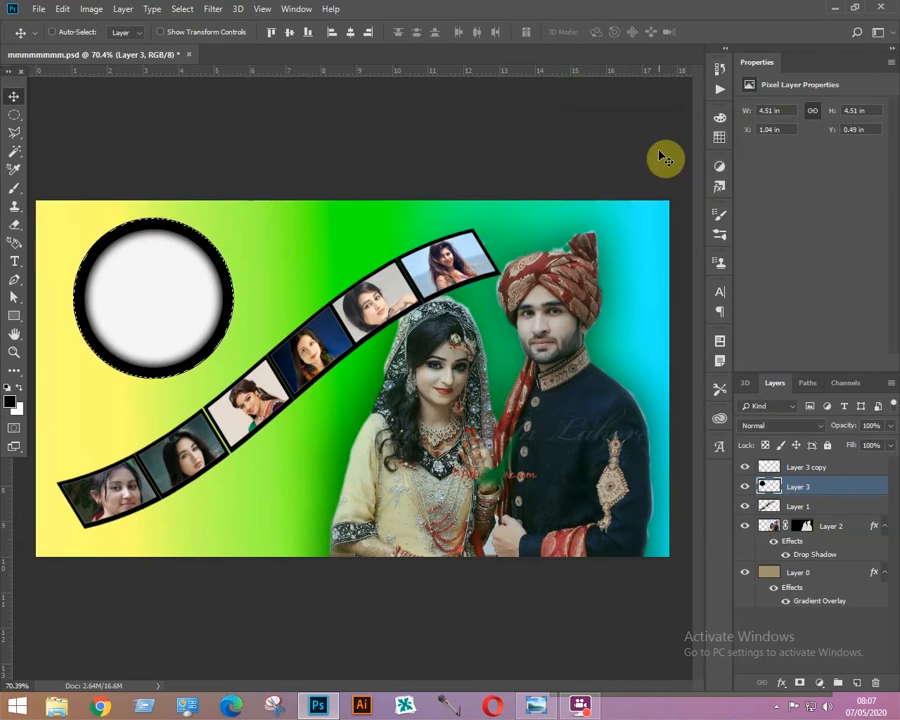
pyautogui.press('Delete')
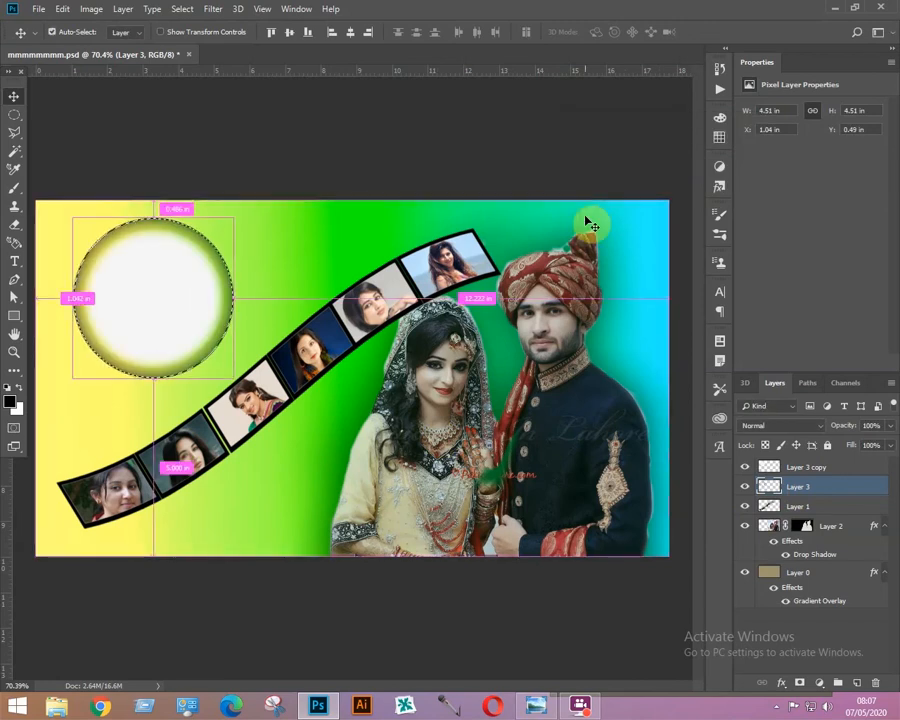
pyautogui.hotkey('ctrl', 'd')
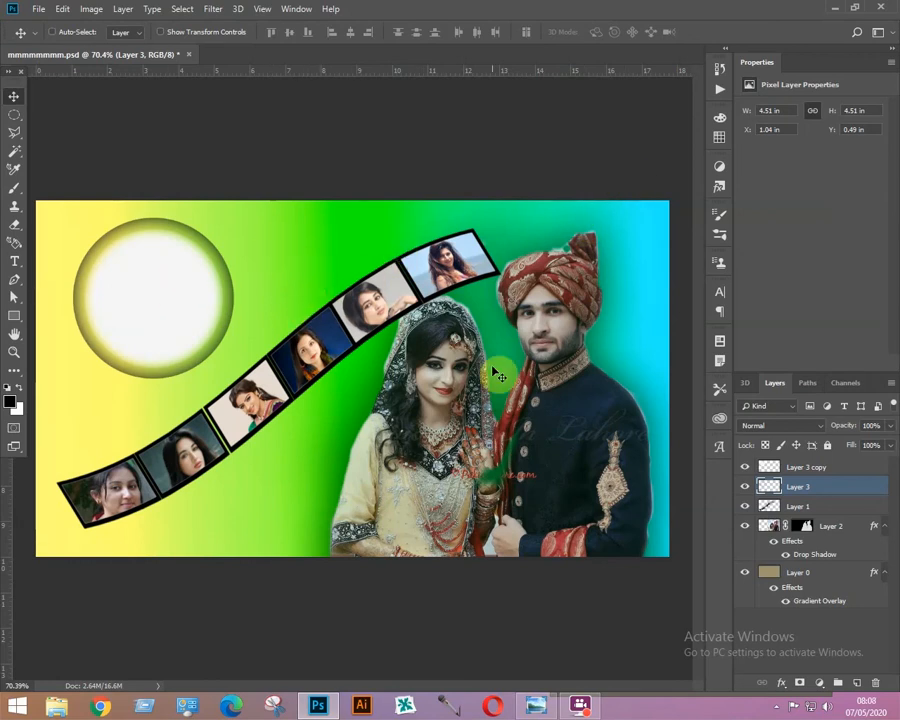
# Open bride-groom-for-november-2016-43.jpg, copy the whole photo, close it and paste it into the design above the black circle layer.
pyautogui.hotkey('ctrl', 'o')
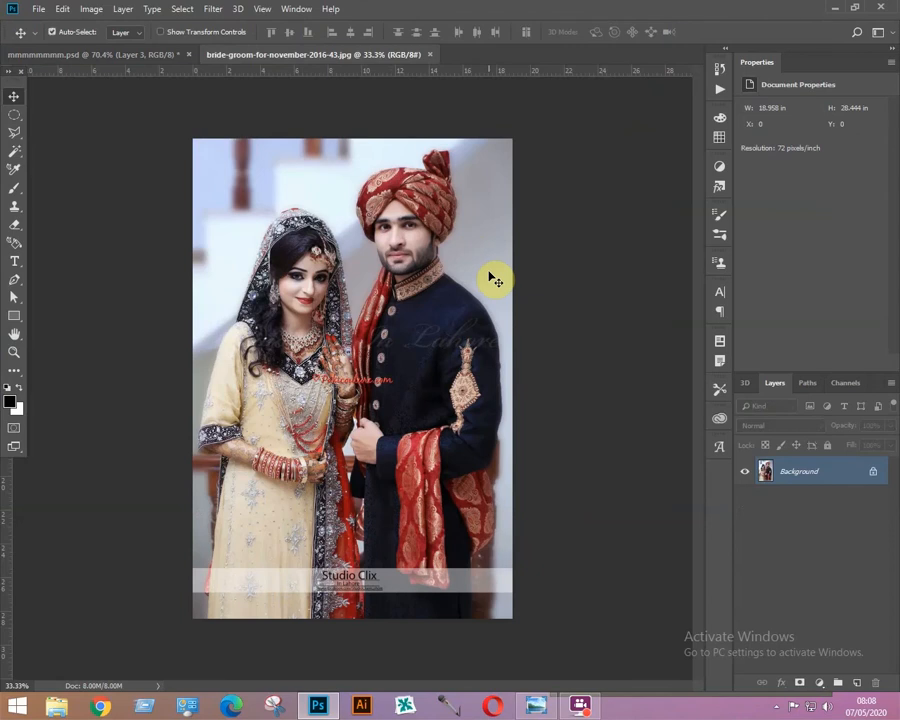
pyautogui.hotkey('ctrl', 'a')
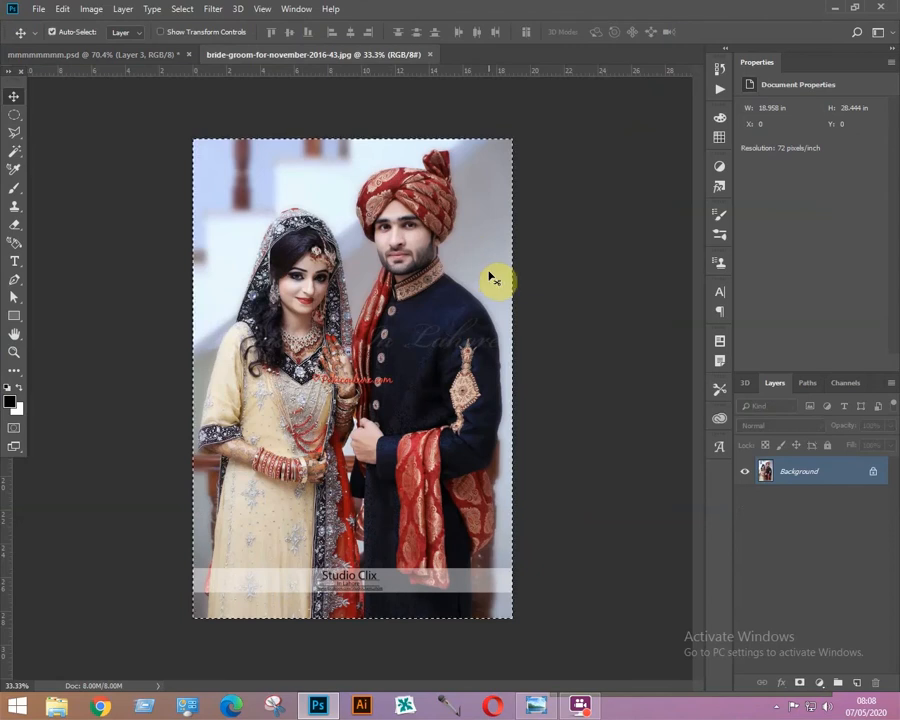
pyautogui.hotkey('ctrl', 'c')
pyautogui.hotkey('ctrl', 'w')
pyautogui.hotkey('ctrl', 'v')
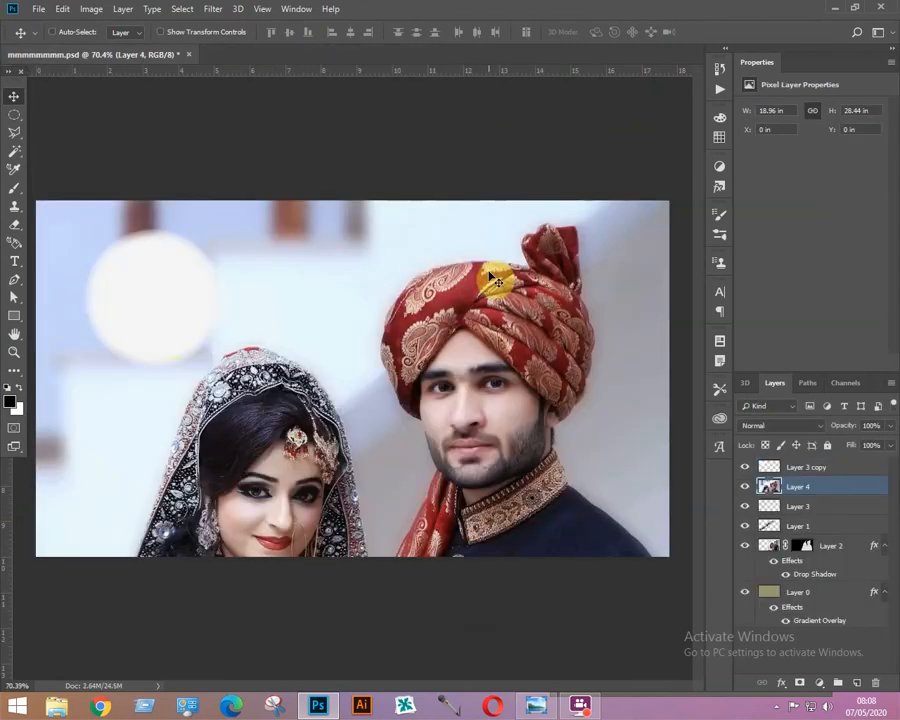
# Scale the pasted couple photo down to about 8.65 in wide and position it so the bride's face lies over the white circle.
pyautogui.hotkey('ctrl', 't')
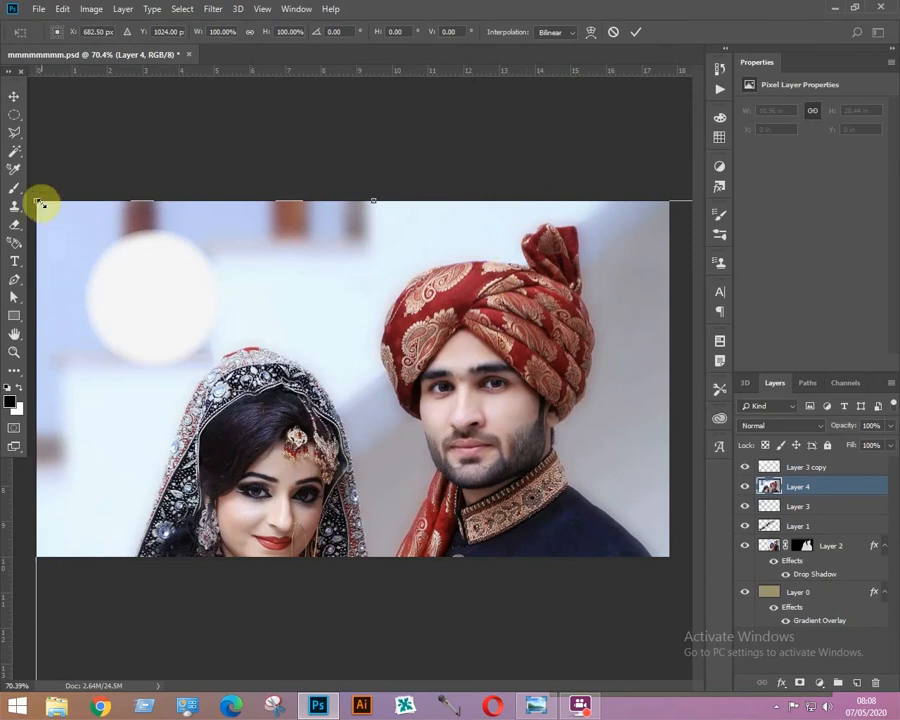
pyautogui.moveTo(61, 233); pyautogui.dragTo(228, 481)
pyautogui.moveTo(336, 516); pyautogui.dragTo(184, 214)
pyautogui.press('Return')
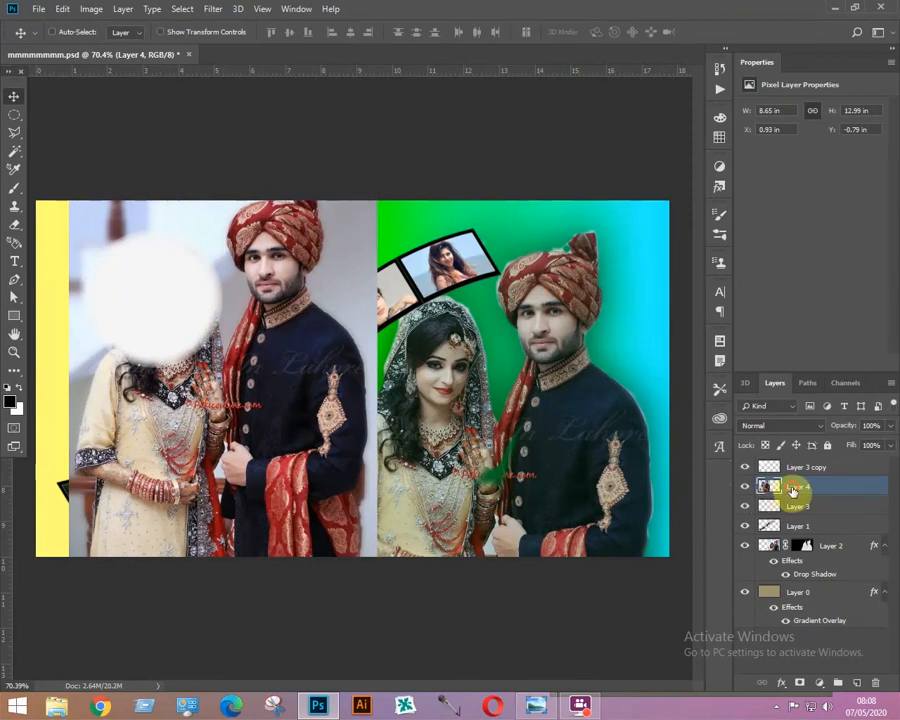
# Place the couple photo's layer above the white circle, clip it to the circle and shift the photo to centre the bride's face.
pyautogui.moveTo(793, 489); pyautogui.dragTo(794, 462)
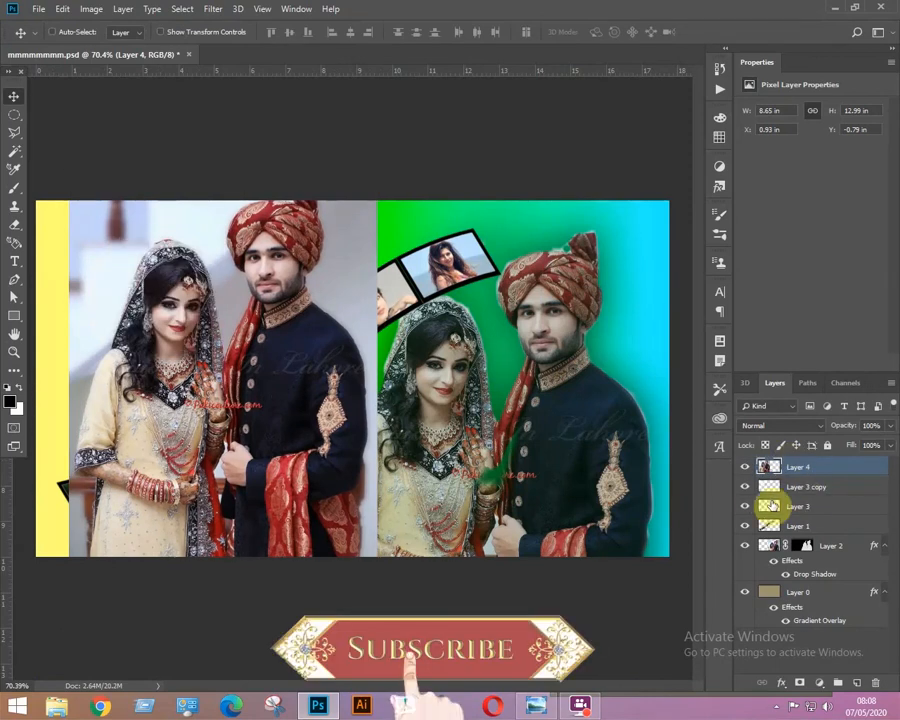
pyautogui.rightClick(808, 468)
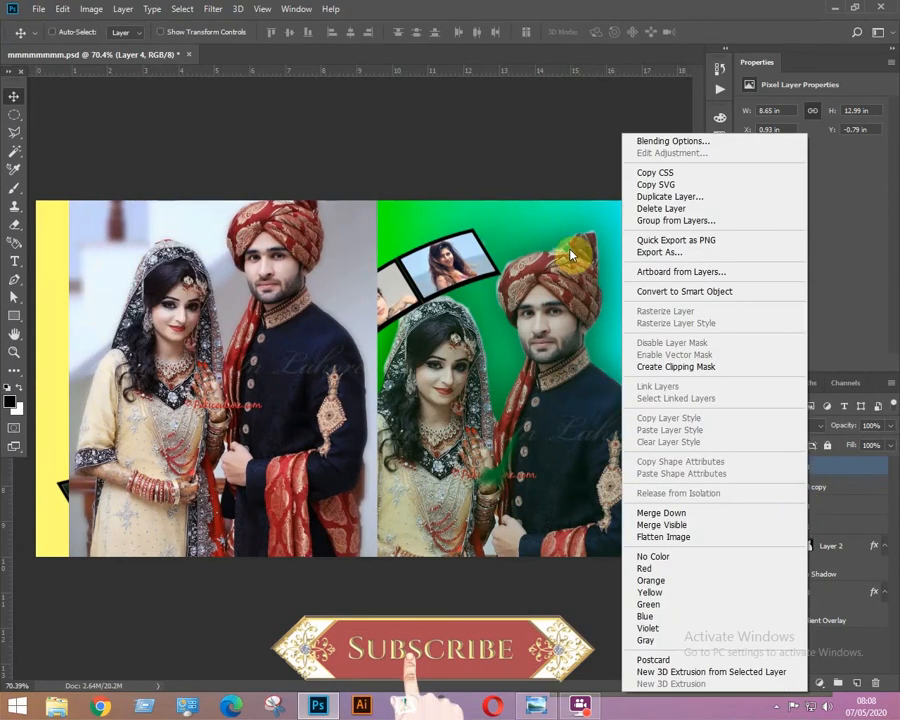
pyautogui.click(697, 368)
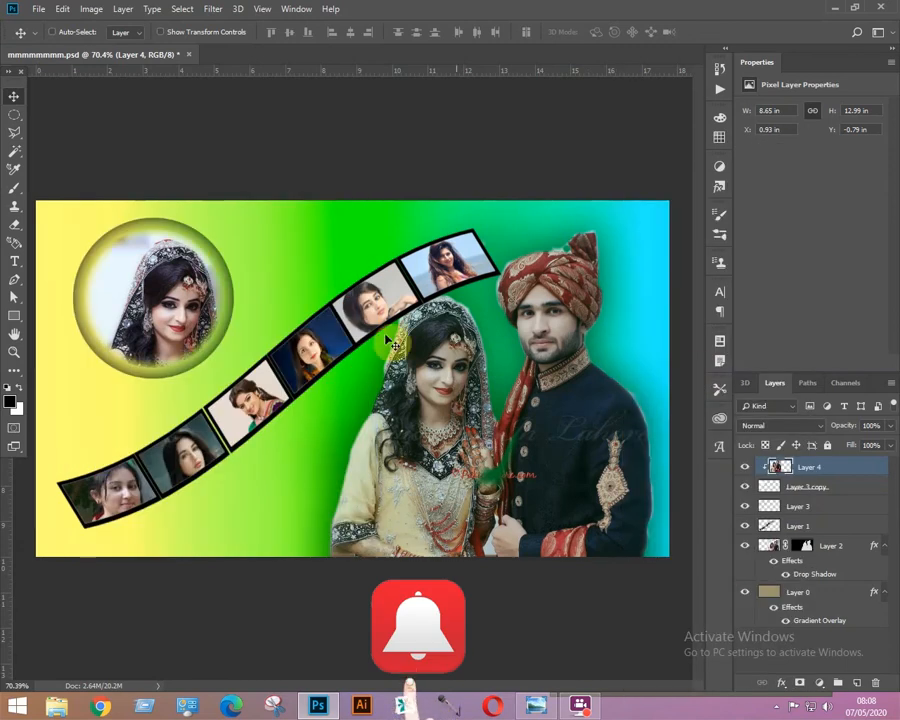
pyautogui.moveTo(185, 320); pyautogui.dragTo(178, 300)
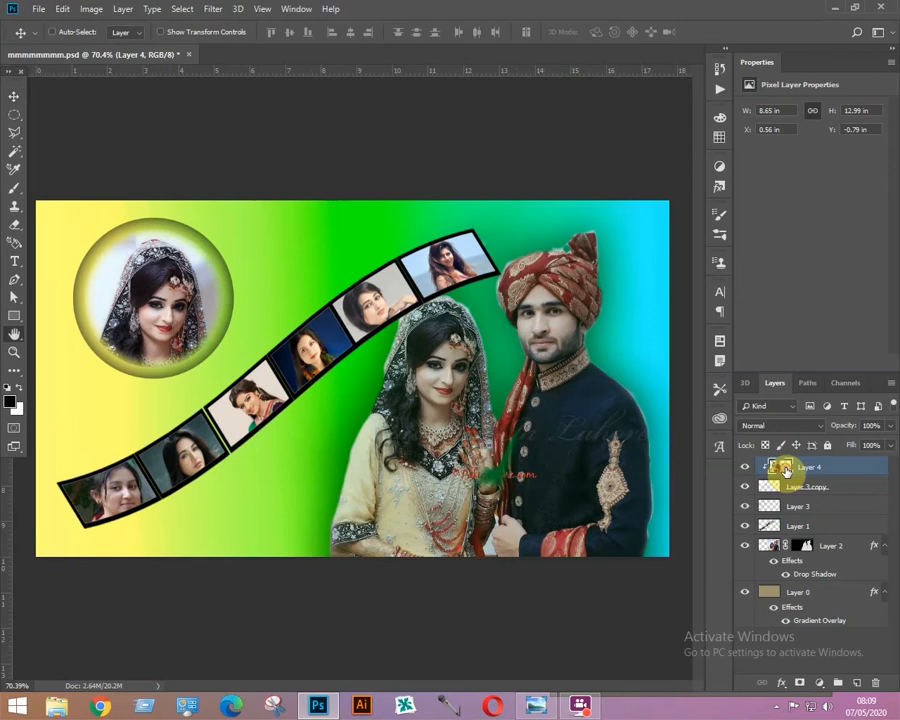
pyautogui.doubleClick(785, 470)
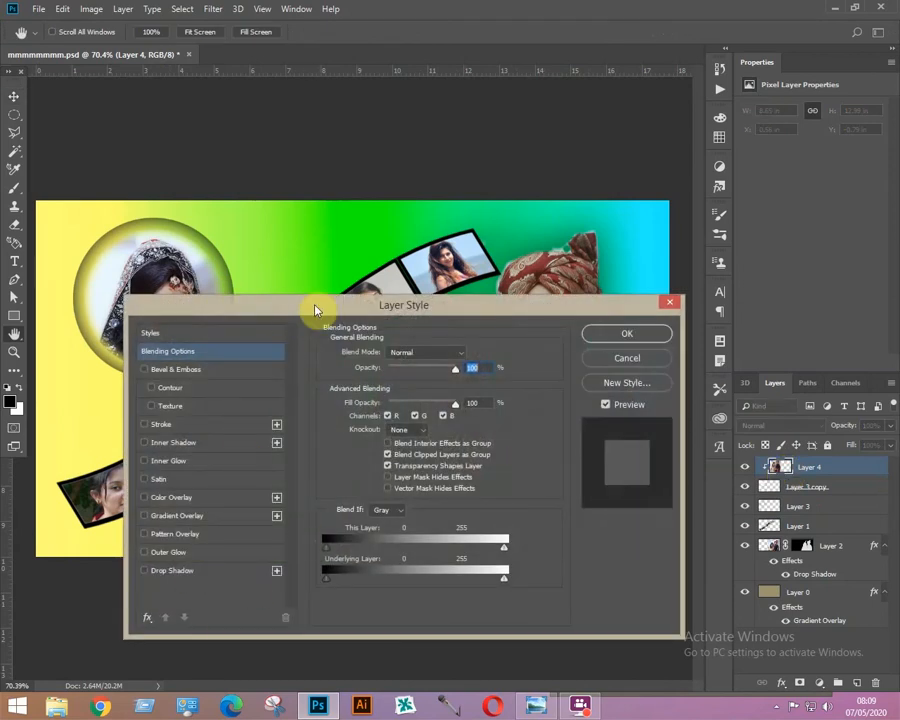
pyautogui.moveTo(315, 310); pyautogui.dragTo(389, 327)
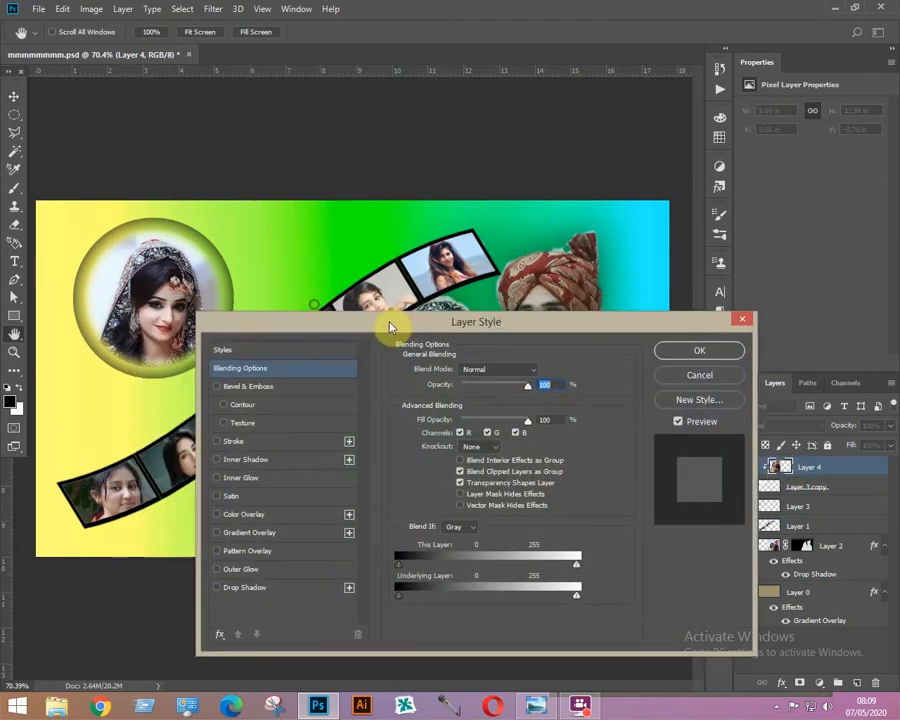
pyautogui.click(220, 589)
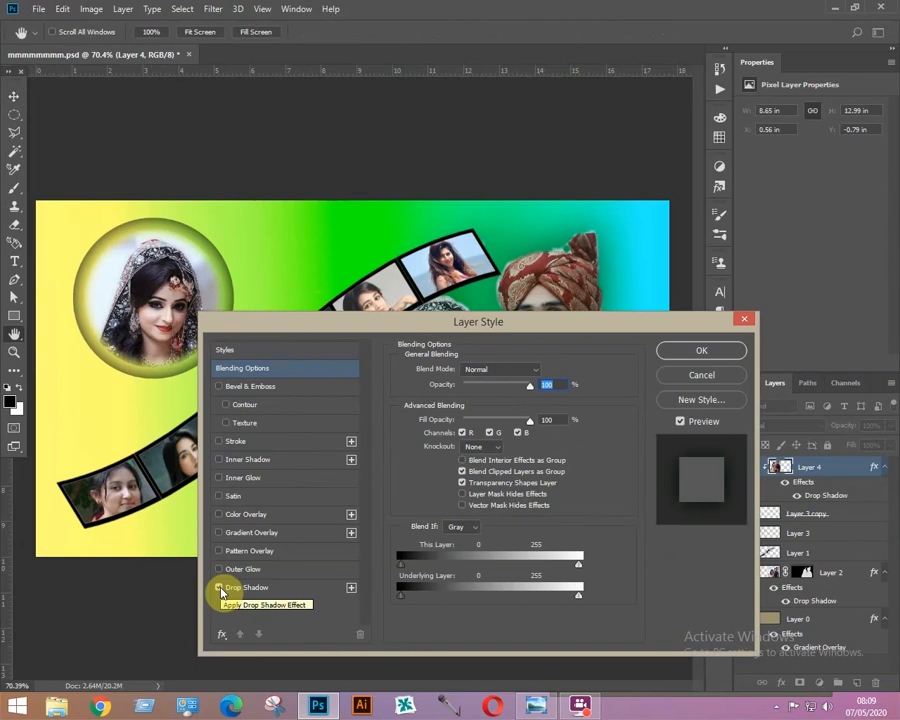
pyautogui.click(221, 386)
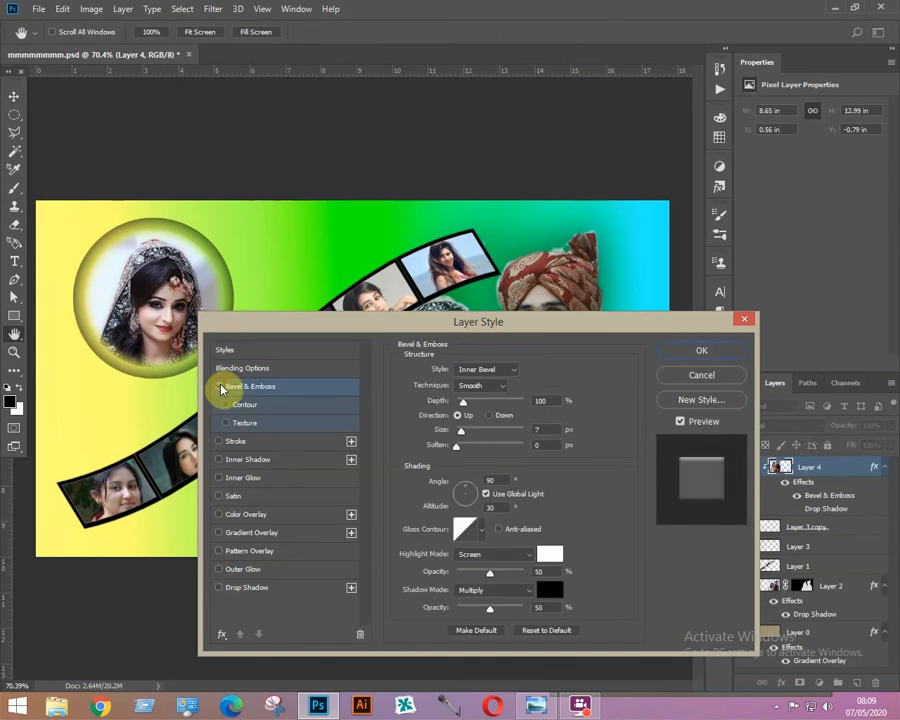
pyautogui.click(703, 376)
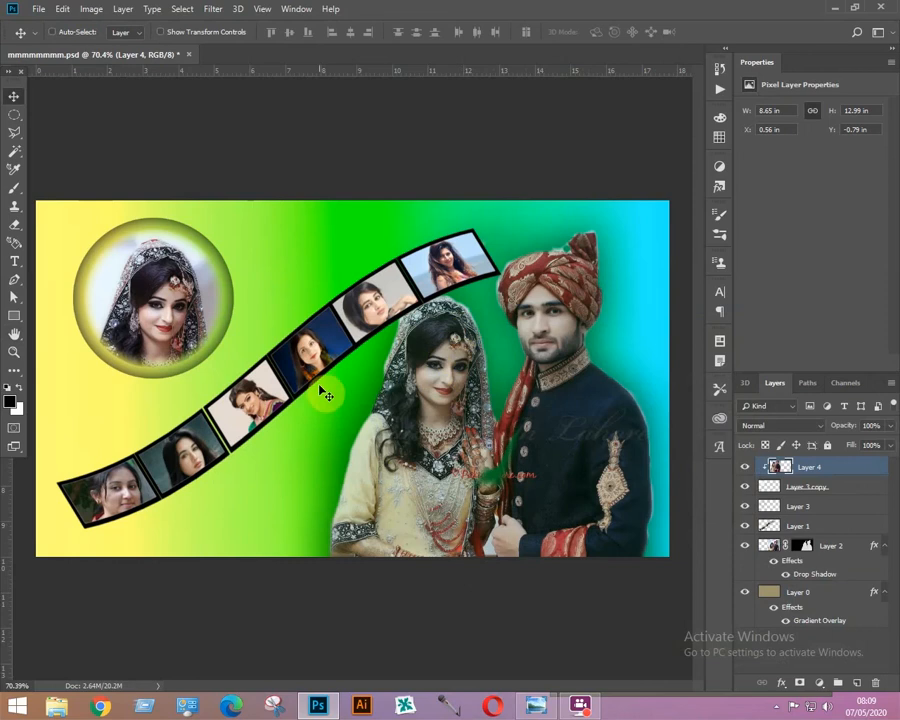
# Shift the film strip slightly up and left to about X 0.32 in, Y 0.44 in, and add a 95 px Multiply drop shadow at 100% opacity.
pyautogui.rightClick(308, 353)
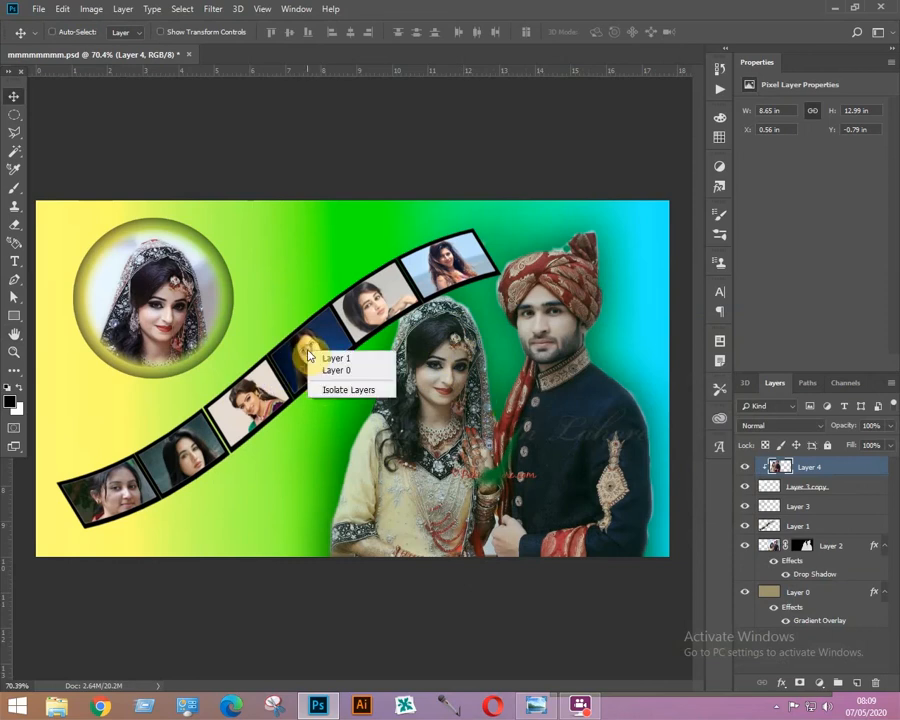
pyautogui.click(338, 358)
pyautogui.moveTo(314, 360); pyautogui.dragTo(308, 345)
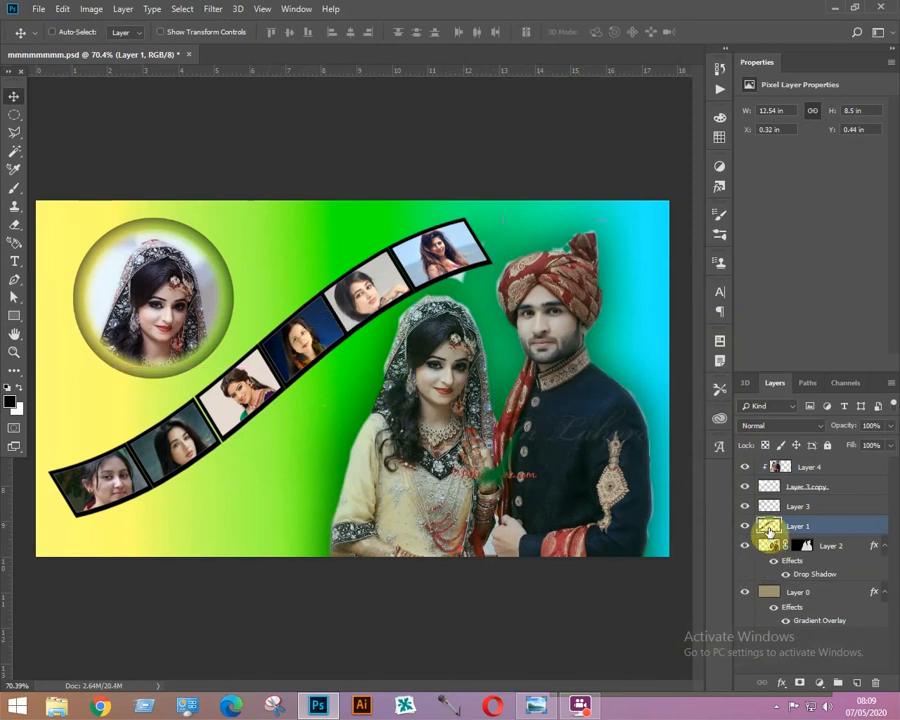
pyautogui.doubleClick(768, 530)
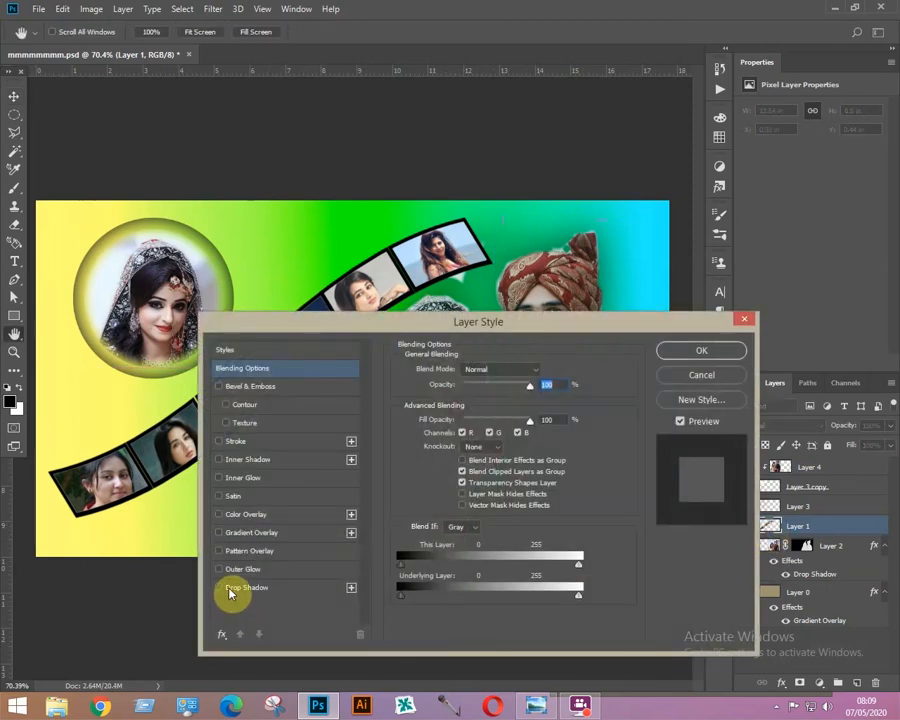
pyautogui.click(229, 590)
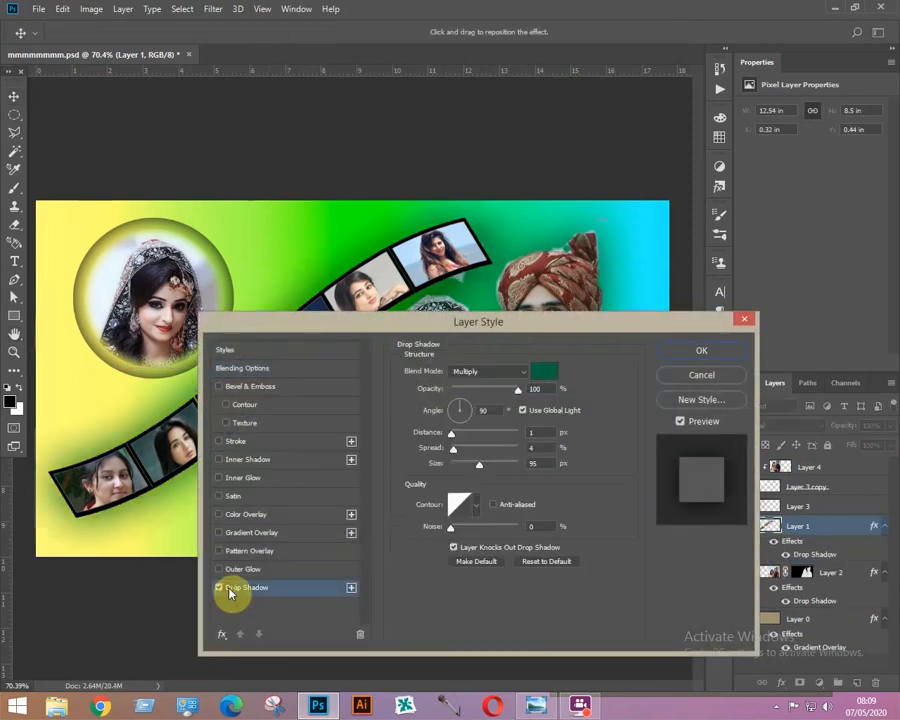
pyautogui.click(703, 352)
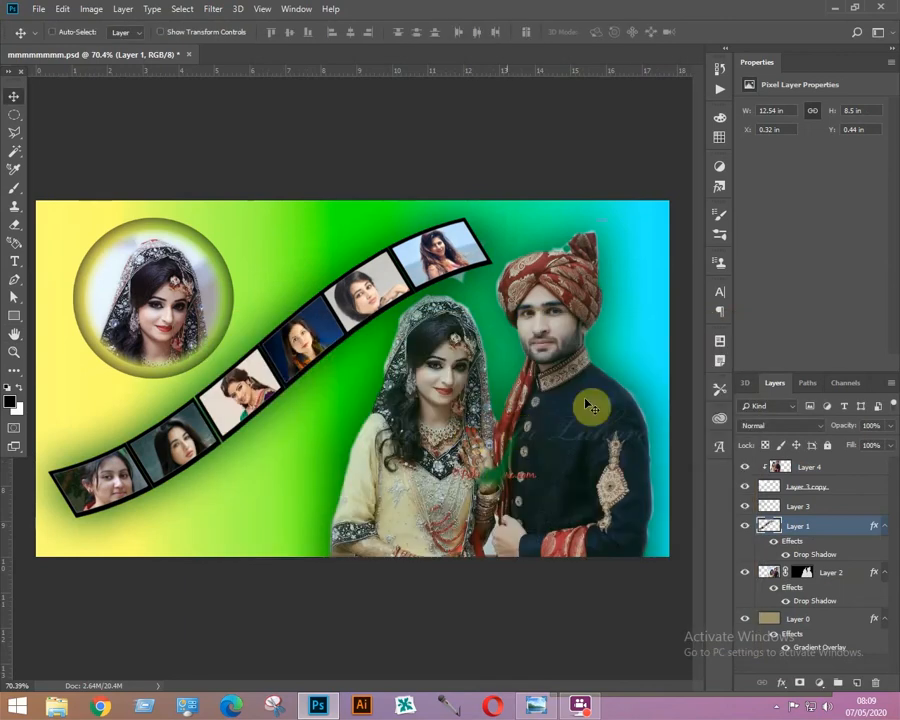